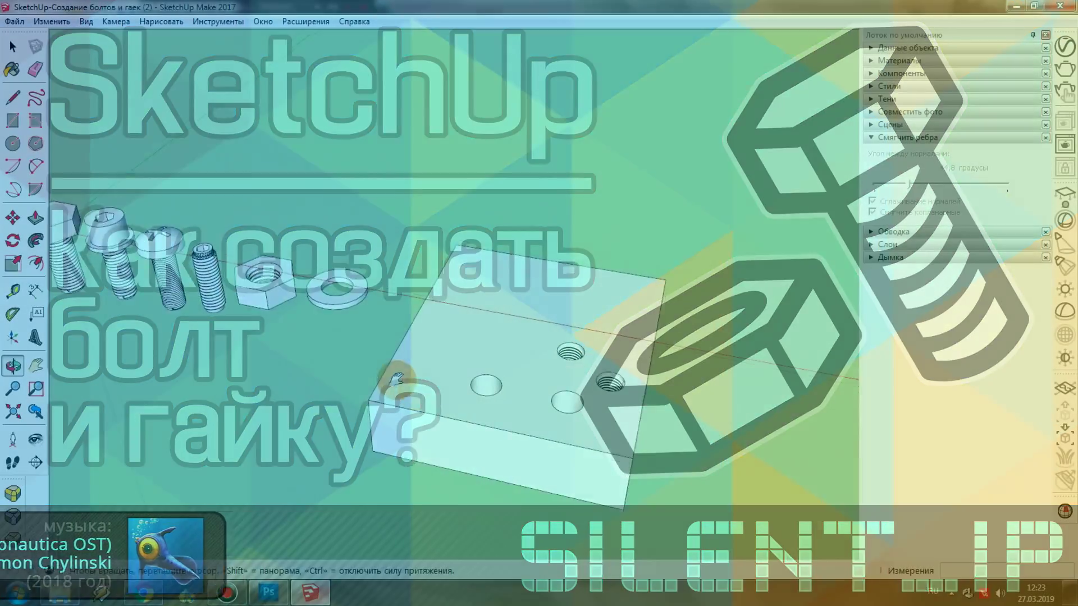
- Orbit around the example block and bolts, then return to the Select tool
left_click_drag(395, 379, 513, 414)
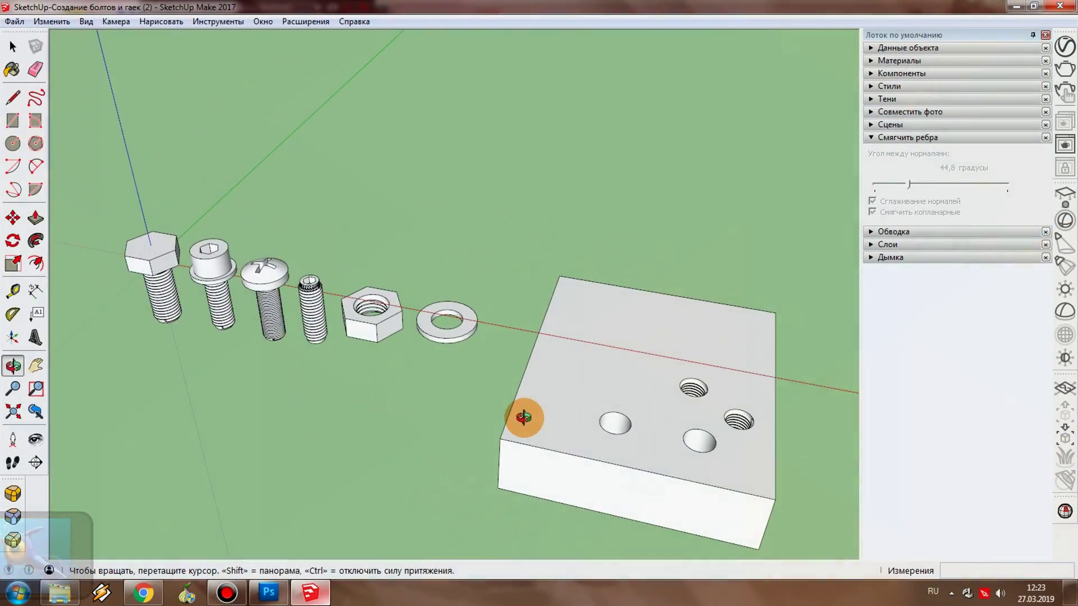
key("space")
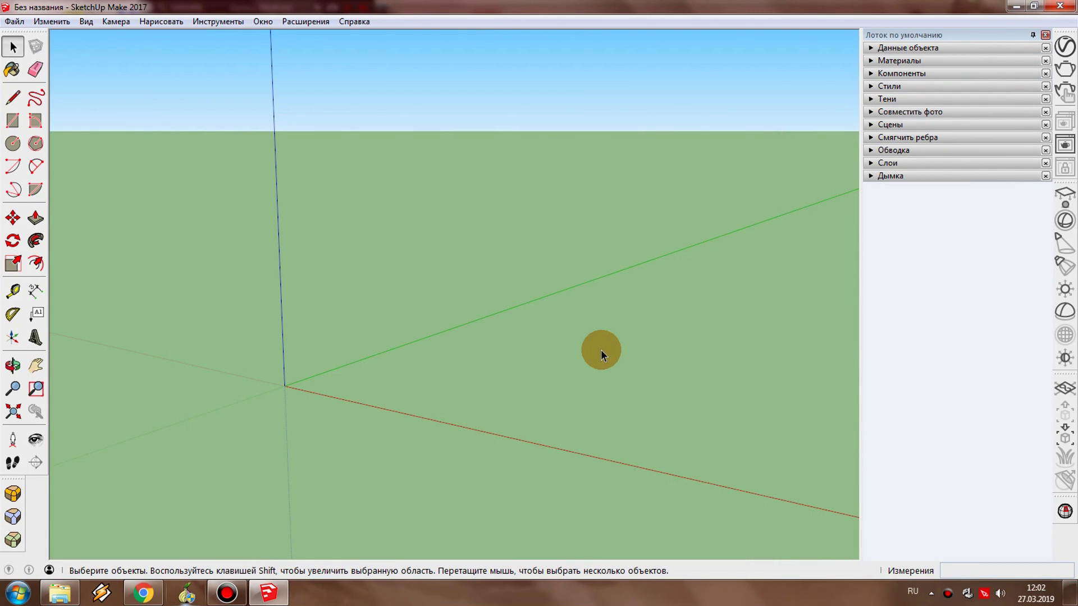
- In the Extension Manager, choose EP_Fasteners.v1.0.5_rus.rbz as the extension file to install
left_click(309, 26)
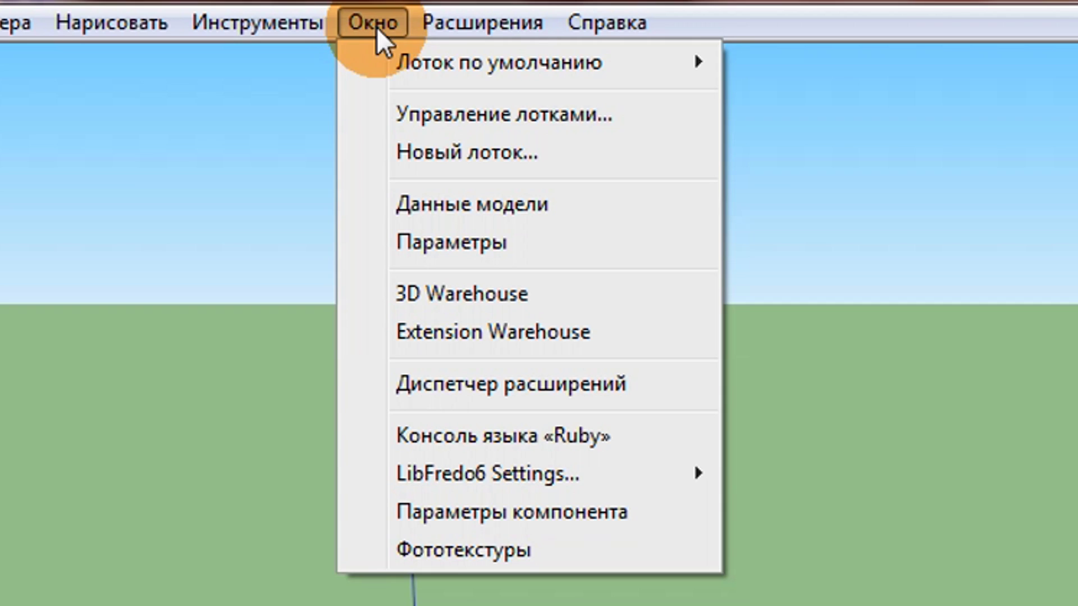
left_click(618, 395)
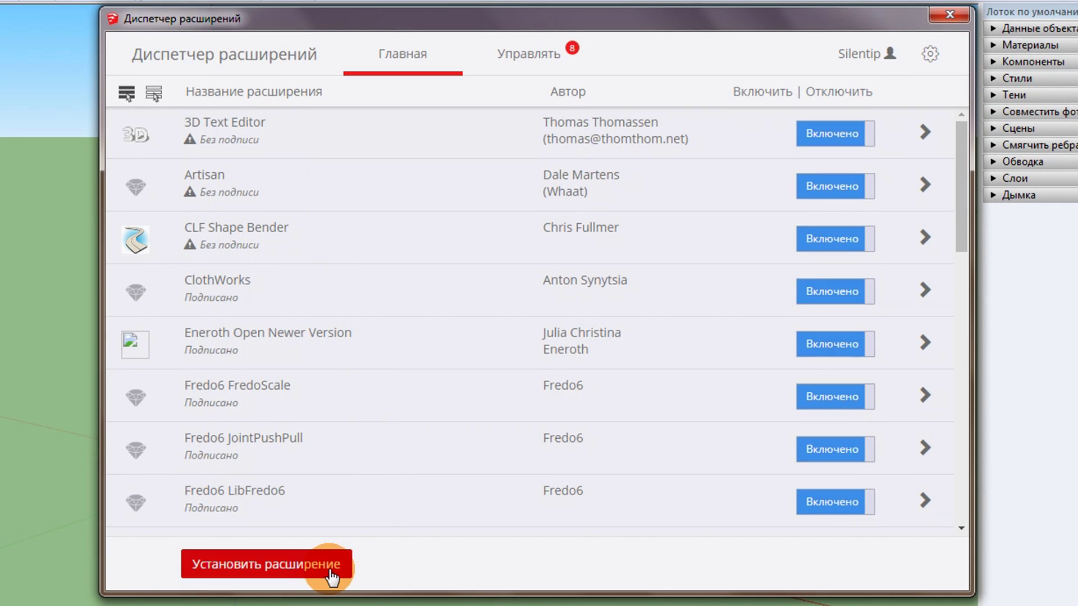
left_click(331, 570)
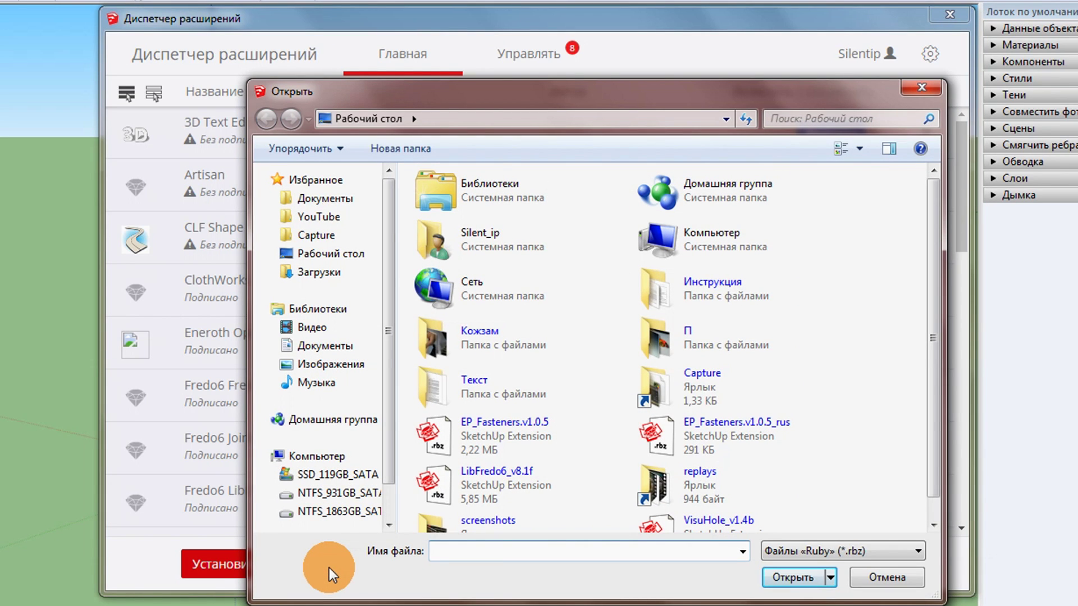
left_click(725, 427)
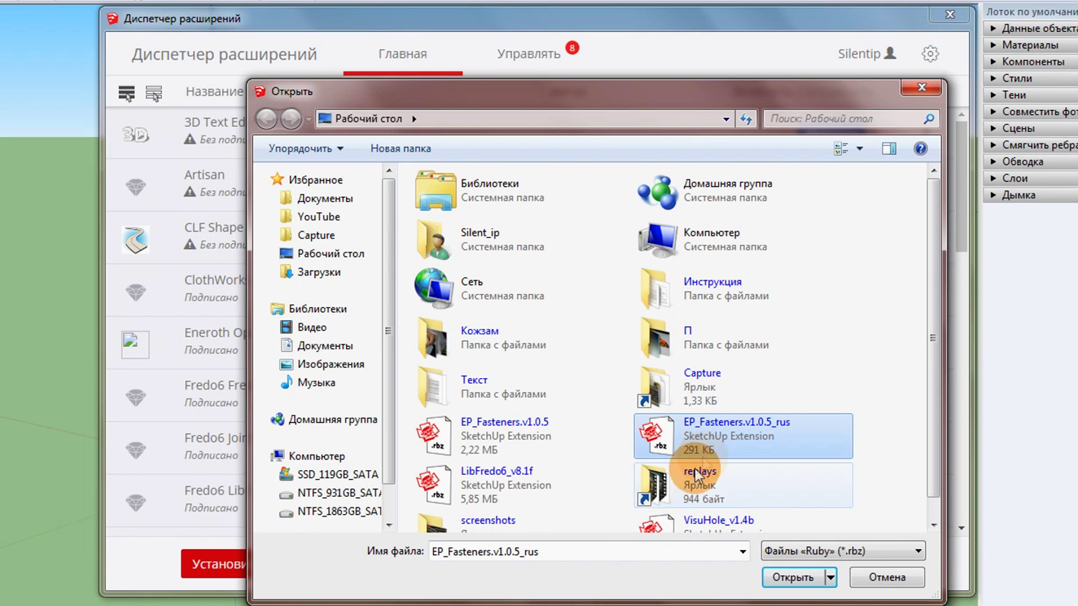
left_click(513, 447)
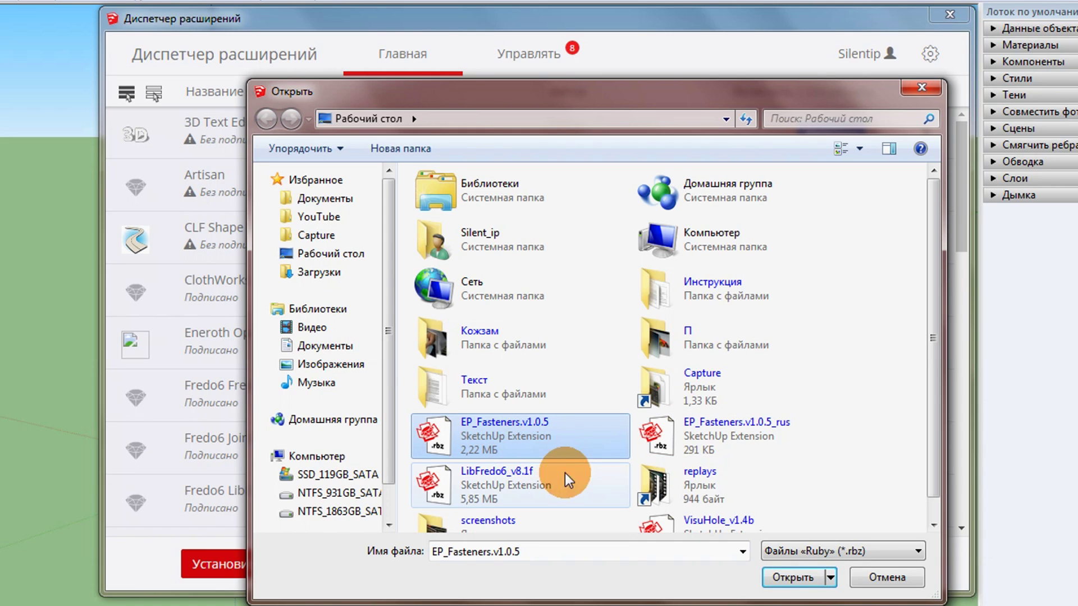
left_click(739, 431)
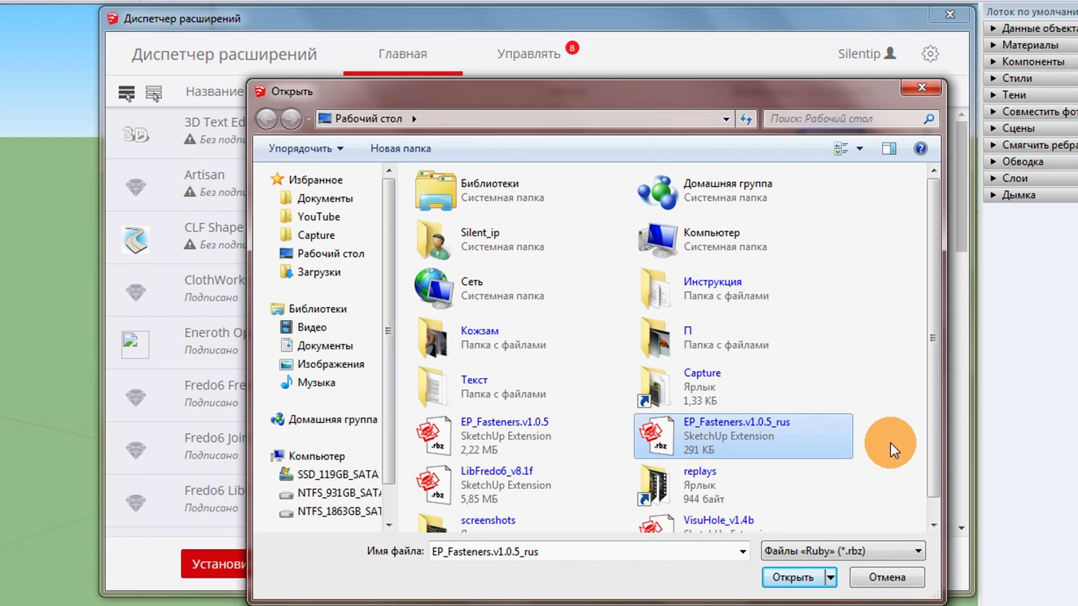
left_click(797, 577)
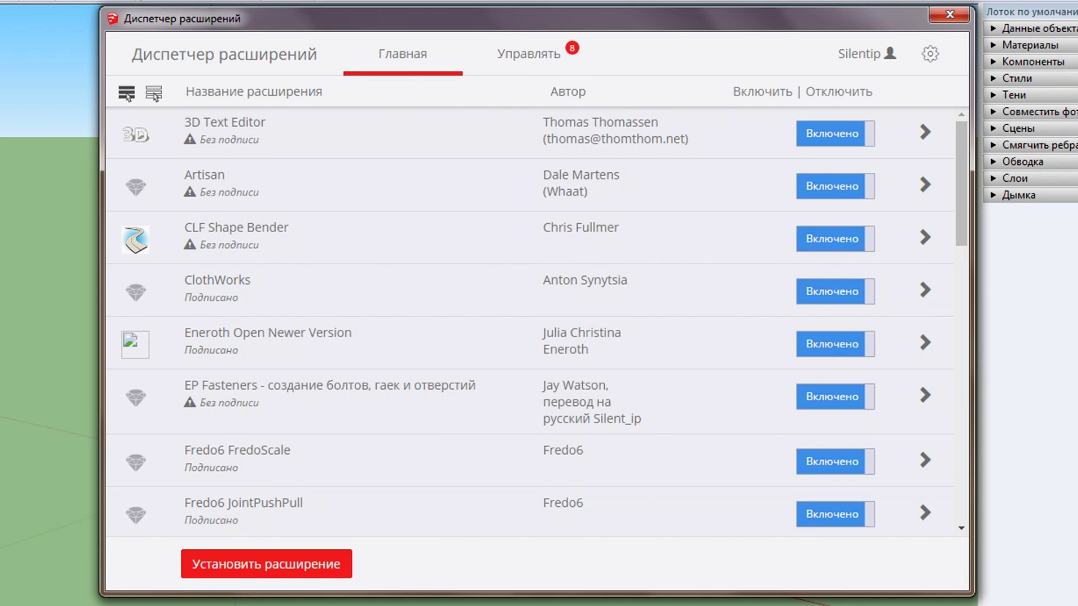
- Check that EP Fasteners is listed, then close the Extension Manager
left_click(451, 394)
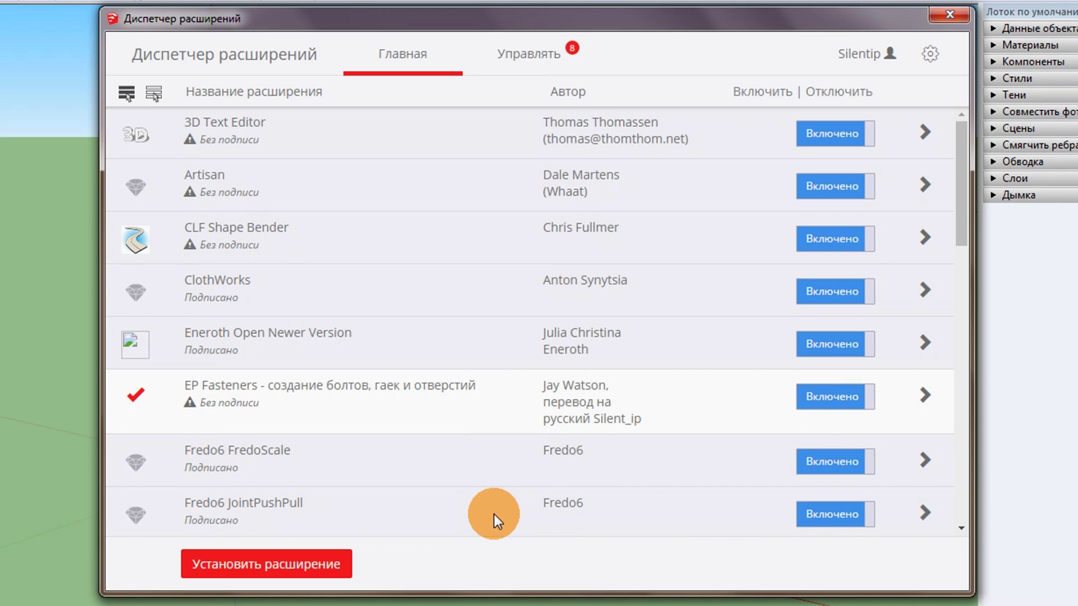
left_click(949, 17)
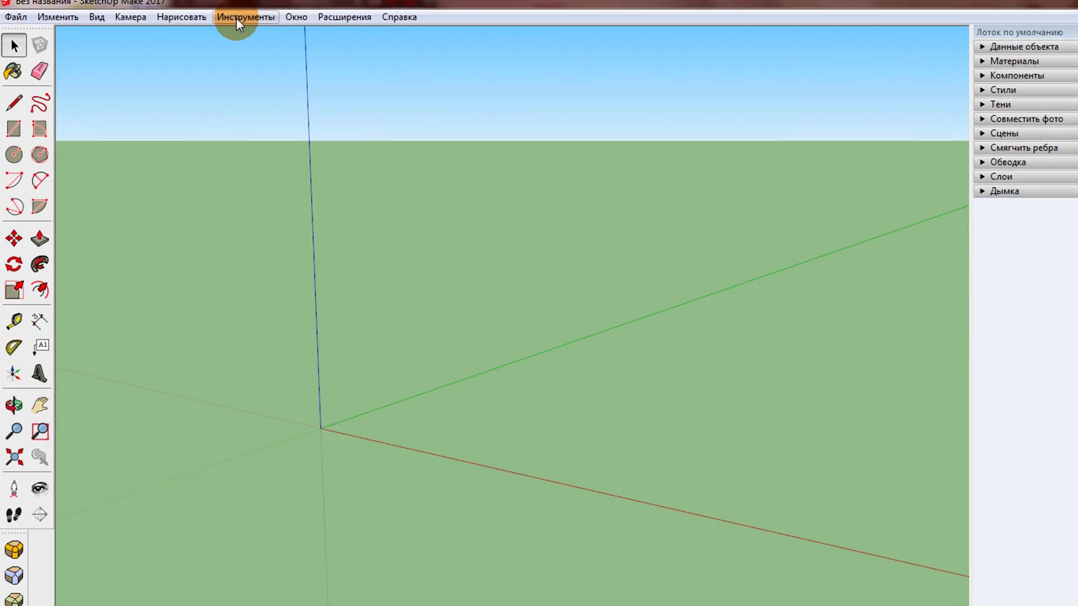
- Launch EP Fasteners - создание болтов, гаек и отверстий from the Tools menu
left_click(212, 23)
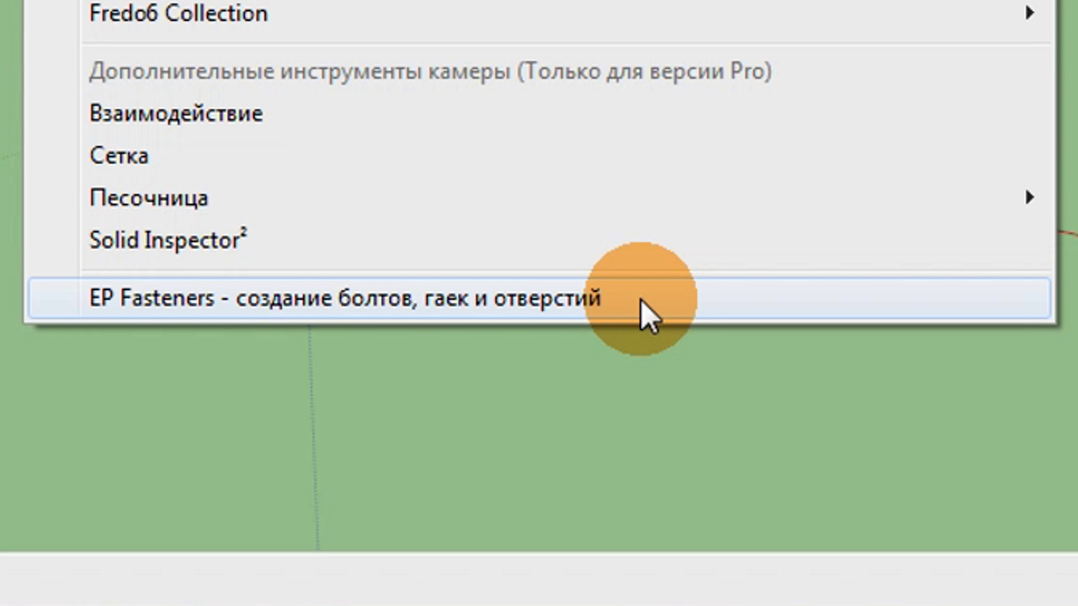
left_click(644, 314)
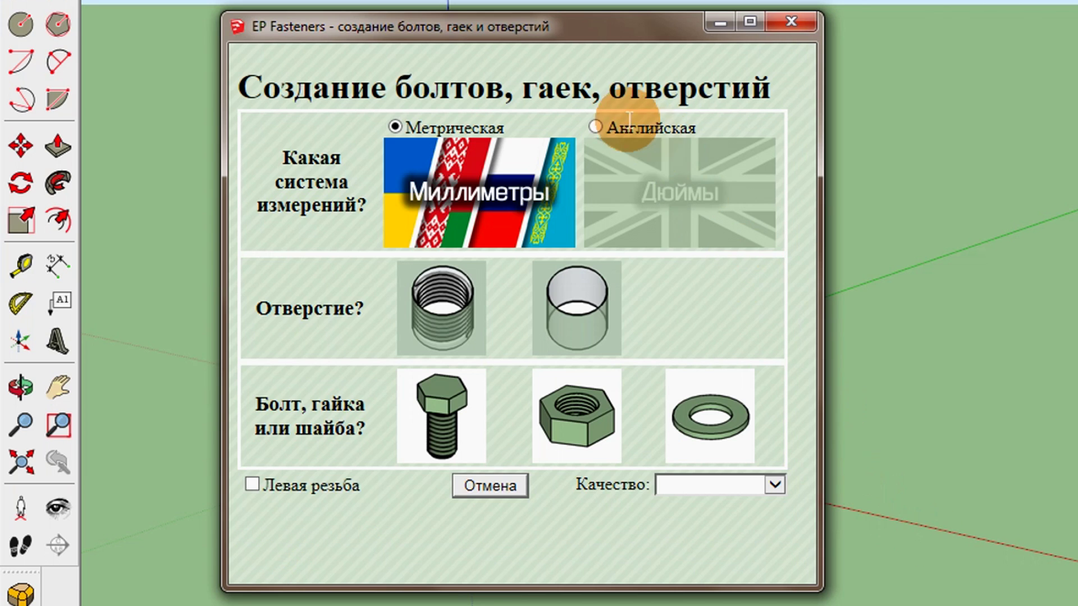
- Try inch sizes, return to Метрическая sizes, and choose to create a bolt
left_click(597, 128)
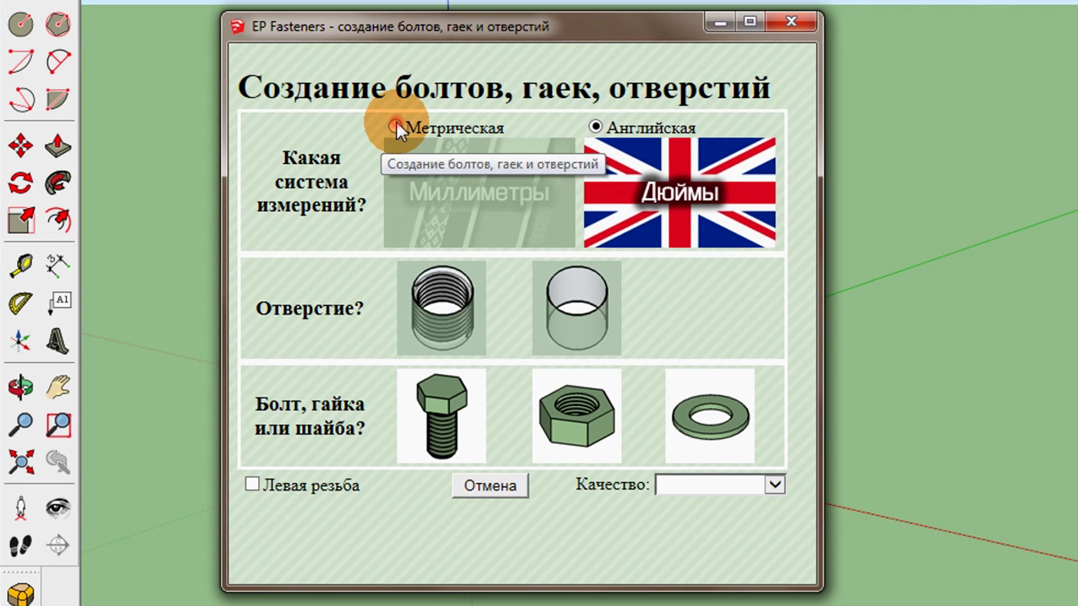
left_click(396, 125)
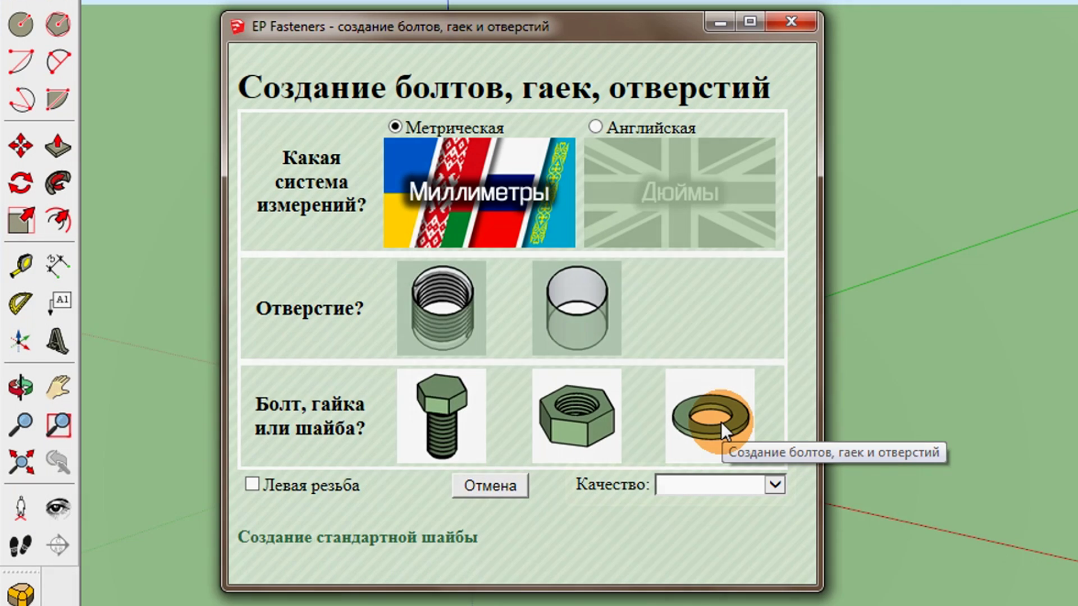
mouse_move(441, 415)
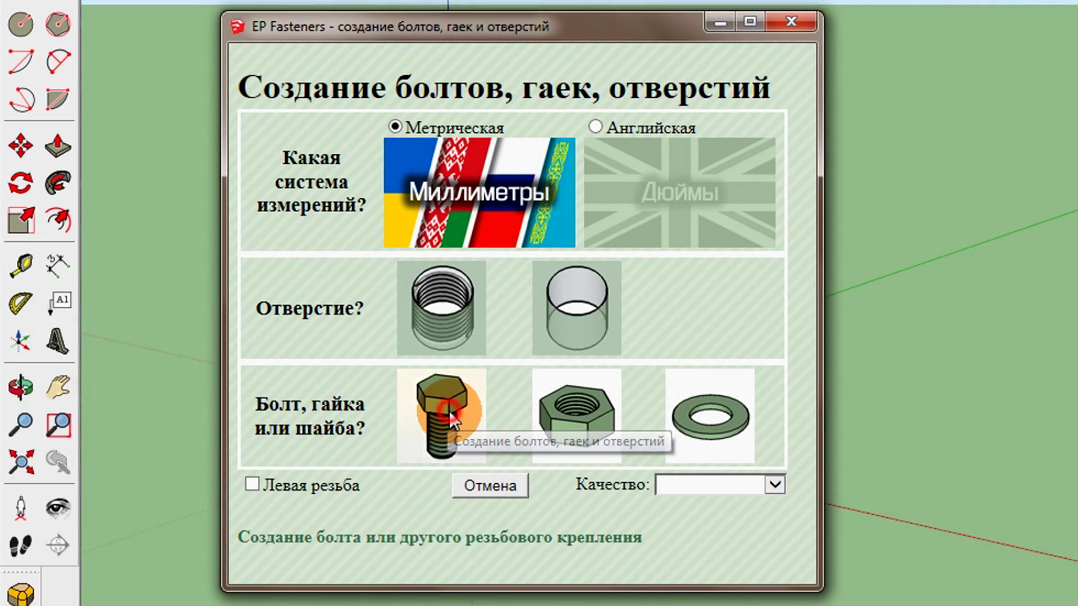
left_click(449, 412)
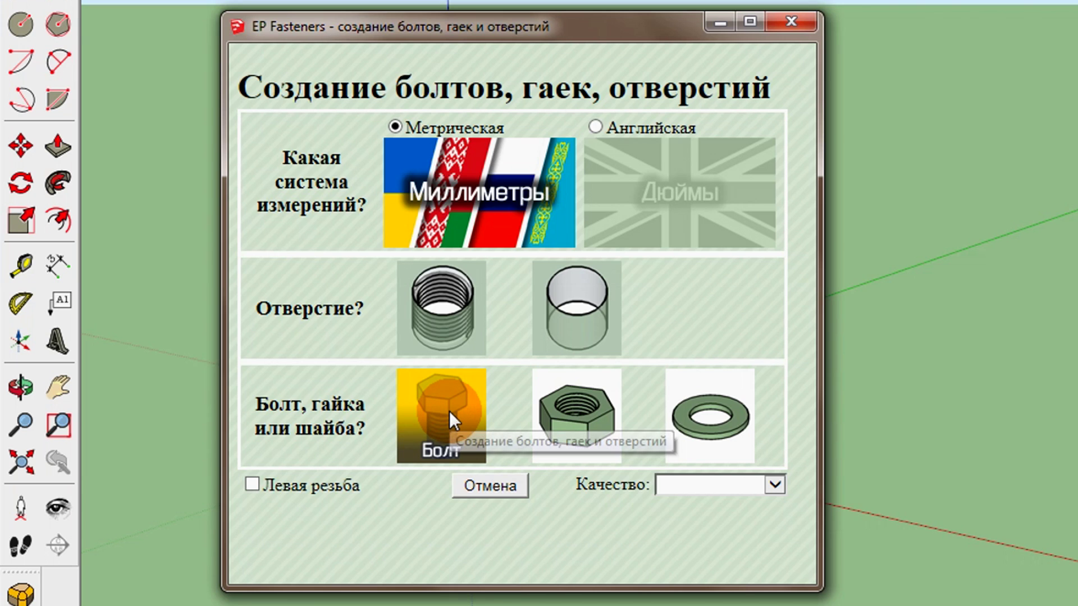
left_click(464, 411)
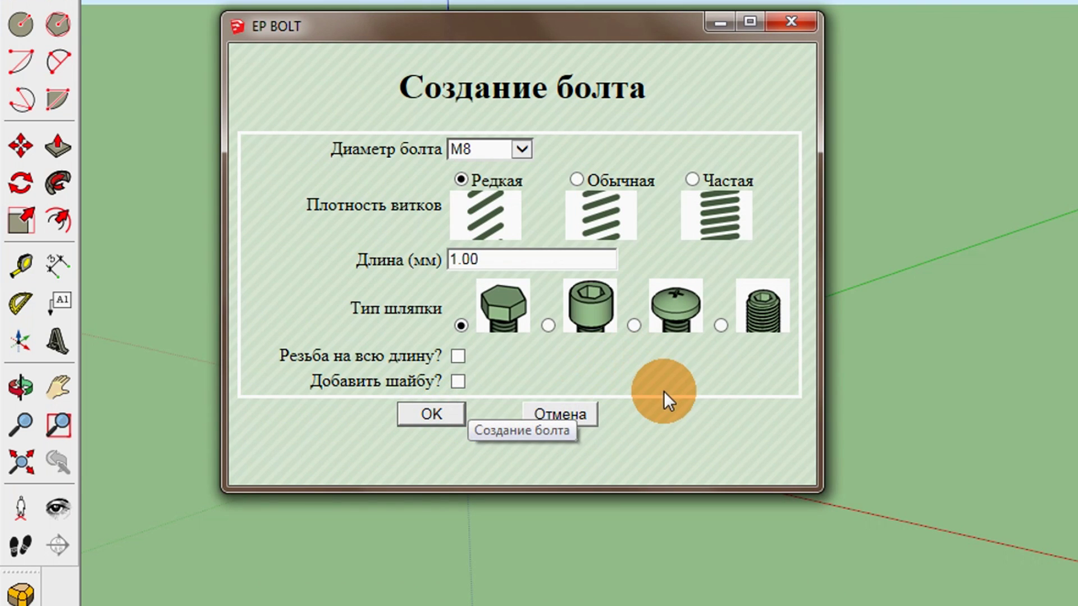
- Set the bolt to M10, Обычная thread density, 25 mm length and hex head, toggling full-length threading
left_click(522, 149)
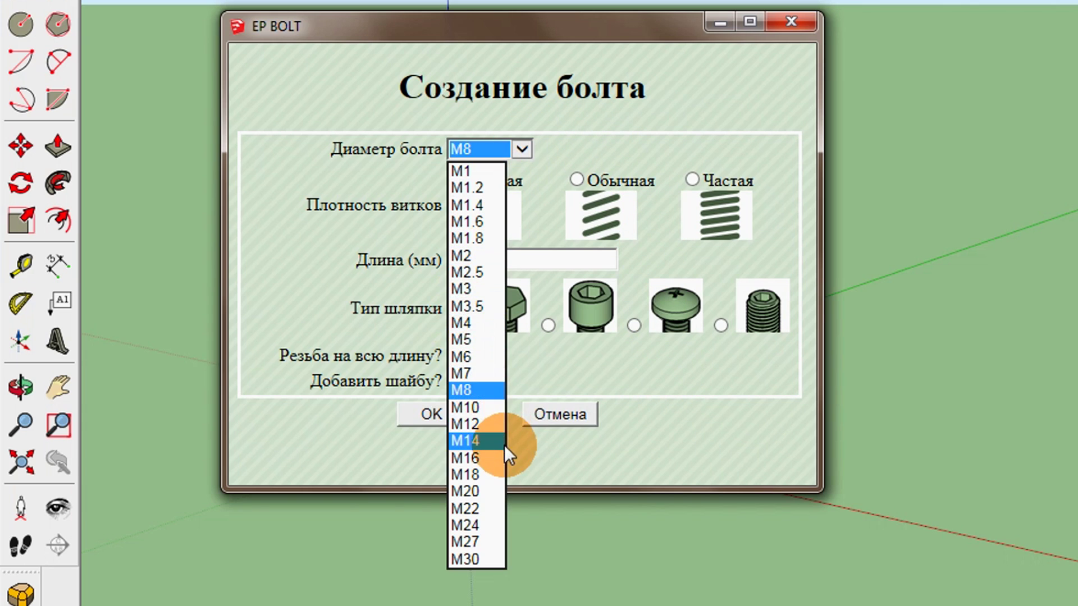
left_click(485, 409)
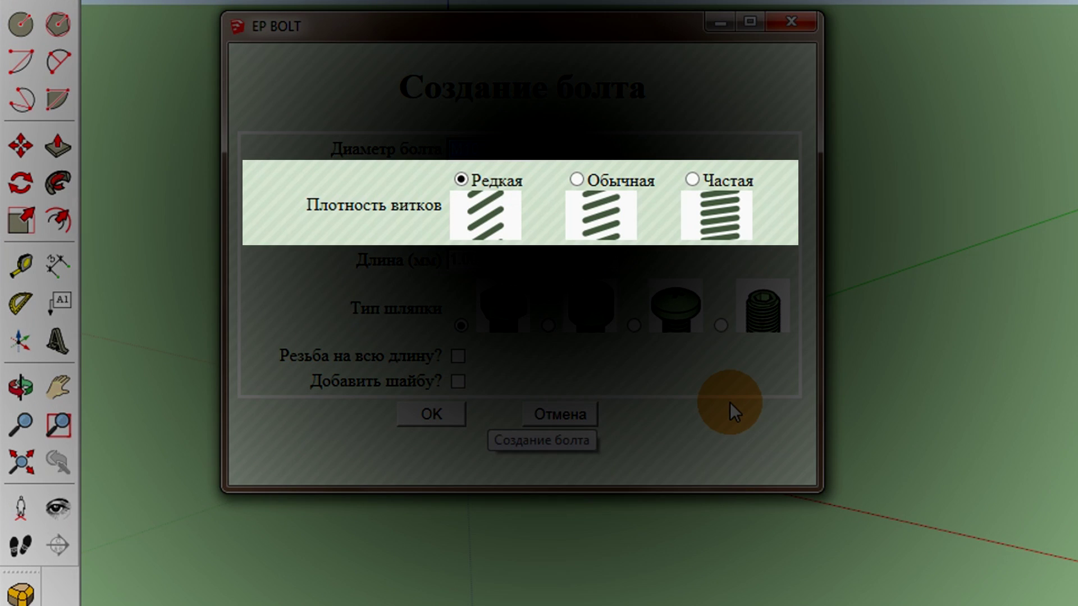
left_click(578, 181)
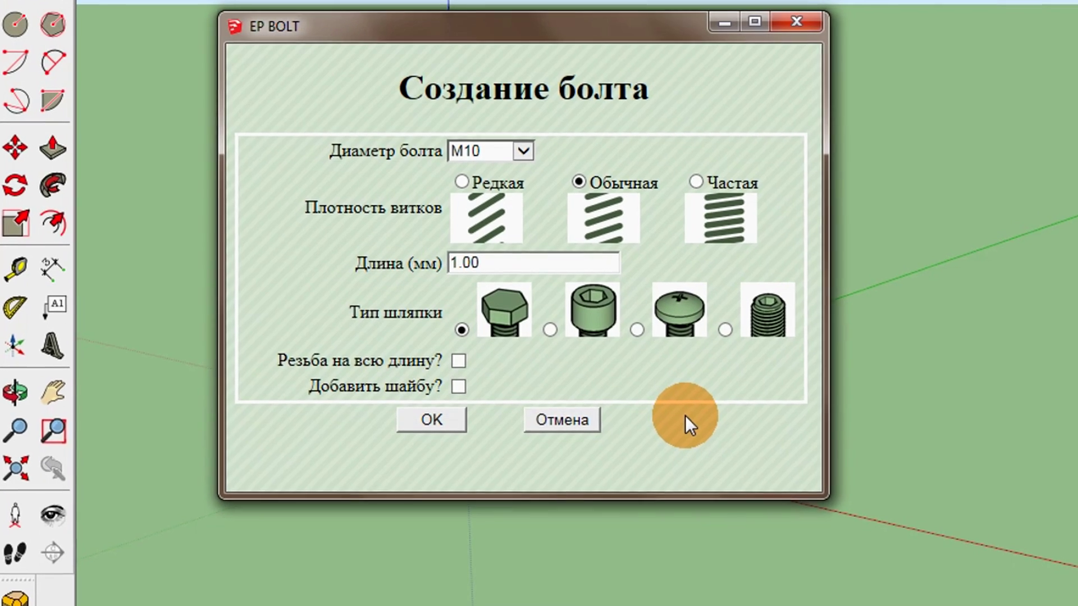
left_click_drag(451, 270, 459, 270)
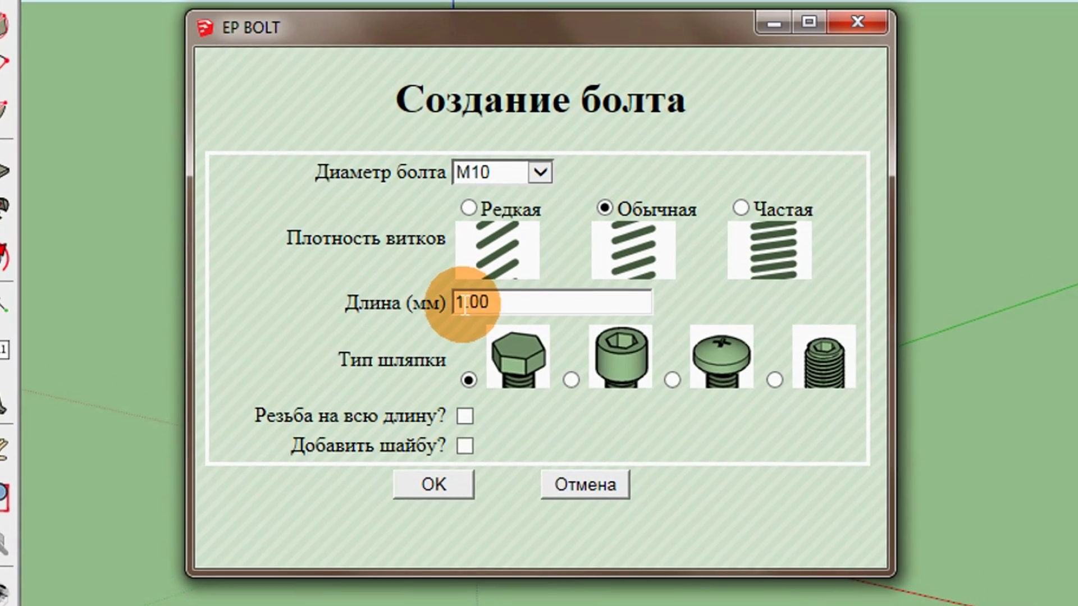
type("25")
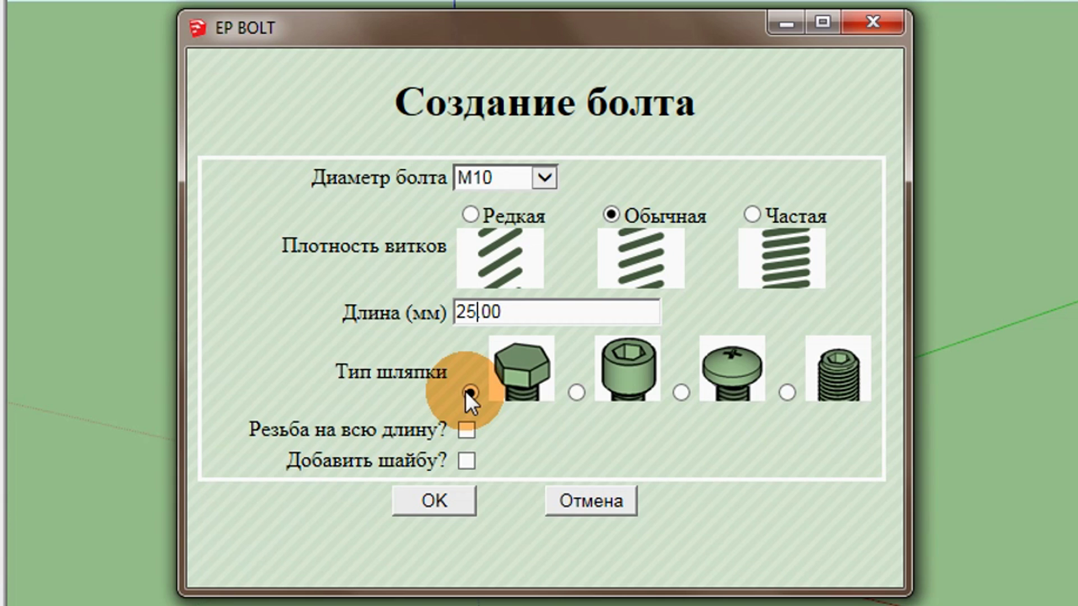
left_click(464, 430)
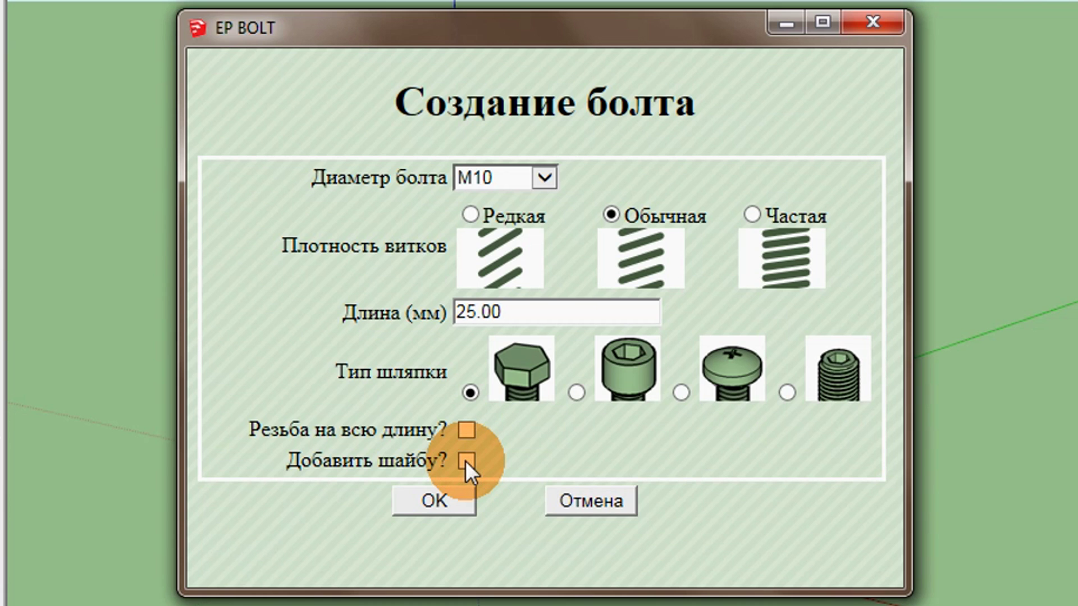
- Generate the M10 bolt at the axes origin, then zoom and orbit to view it
left_click(433, 497)
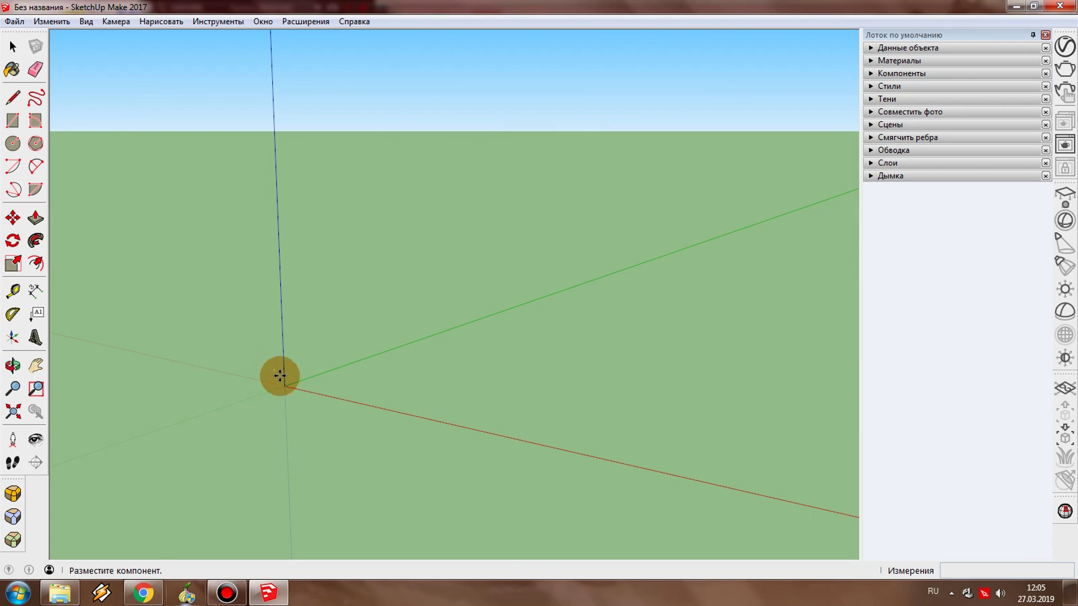
left_click(285, 383)
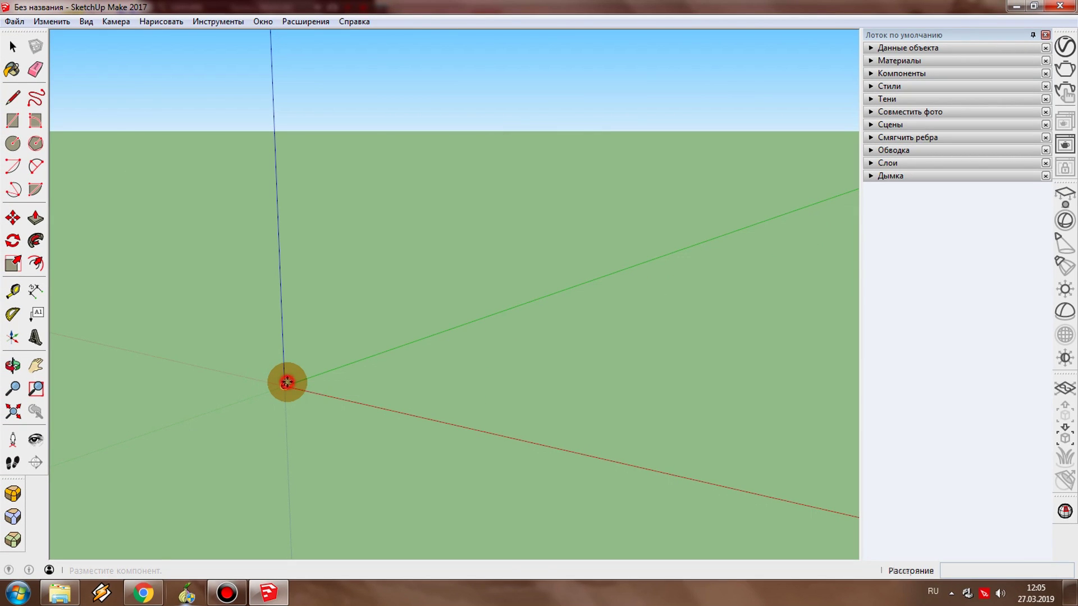
scroll(322, 382, "up", 2)
scroll(323, 365, "up", 2)
scroll(322, 315, "up", 2)
mouse_move(322, 298)
middle_mouse_down()
mouse_move(330, 408)
mouse_move(345, 272)
mouse_move(416, 264)
mouse_move(553, 436)
mouse_move(385, 24)
mouse_move(734, 101)
mouse_move(95, 25)
middle_mouse_up()
key("space")
left_click(87, 23)
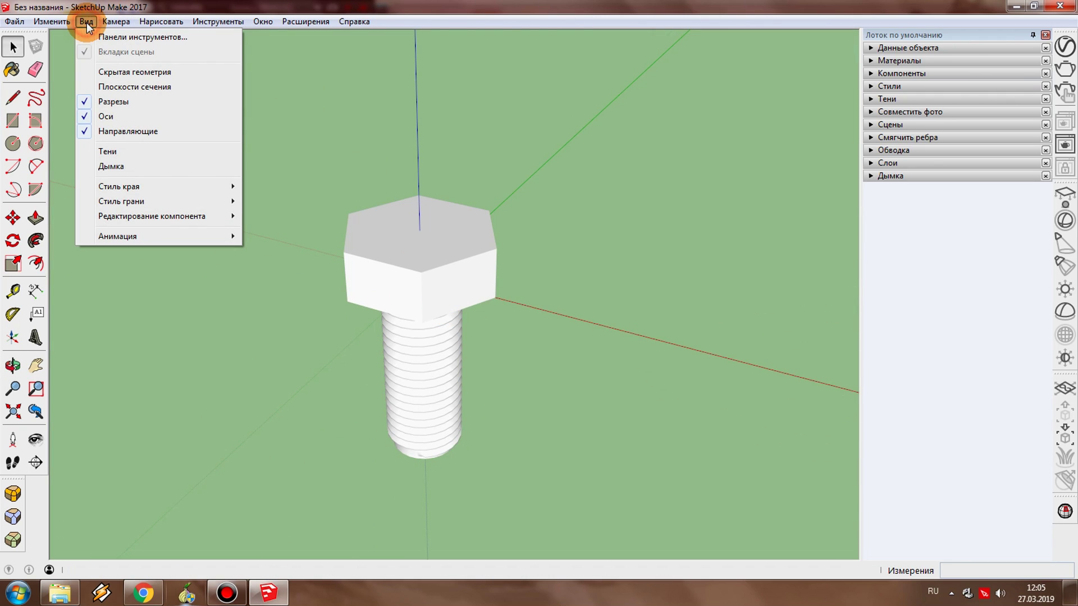
- Show hidden geometry and orbit and zoom around the bolt to inspect its threads
left_click(137, 73)
middle_click_drag(501, 307, 430, 328)
scroll(433, 379, "up", 2)
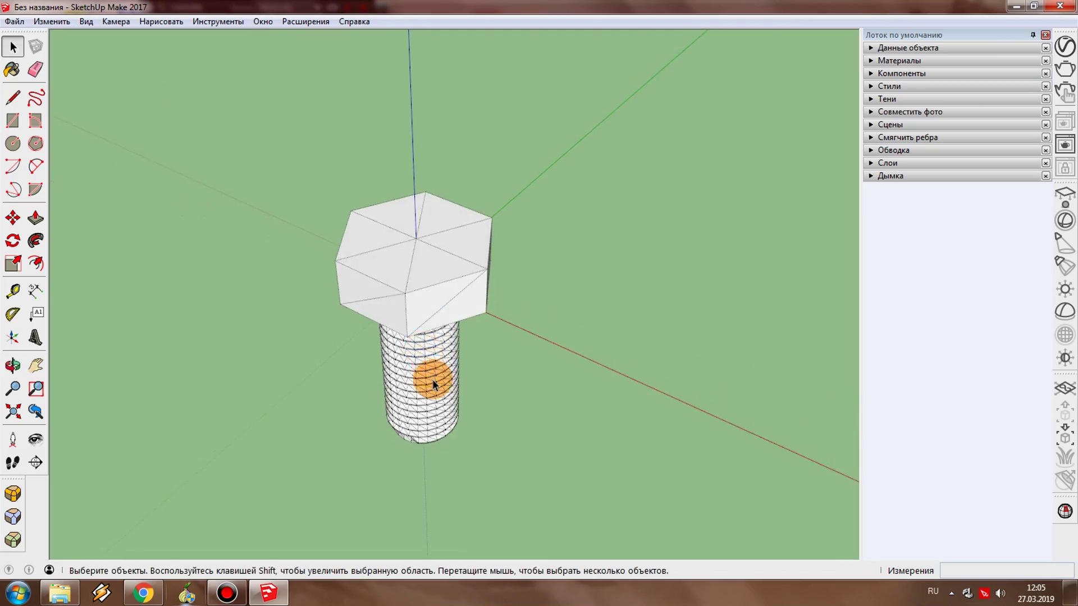
scroll(427, 393, "up", 5)
mouse_move(424, 397)
middle_mouse_down()
mouse_move(450, 224)
mouse_move(473, 190)
middle_mouse_up()
scroll(400, 236, "up", 2)
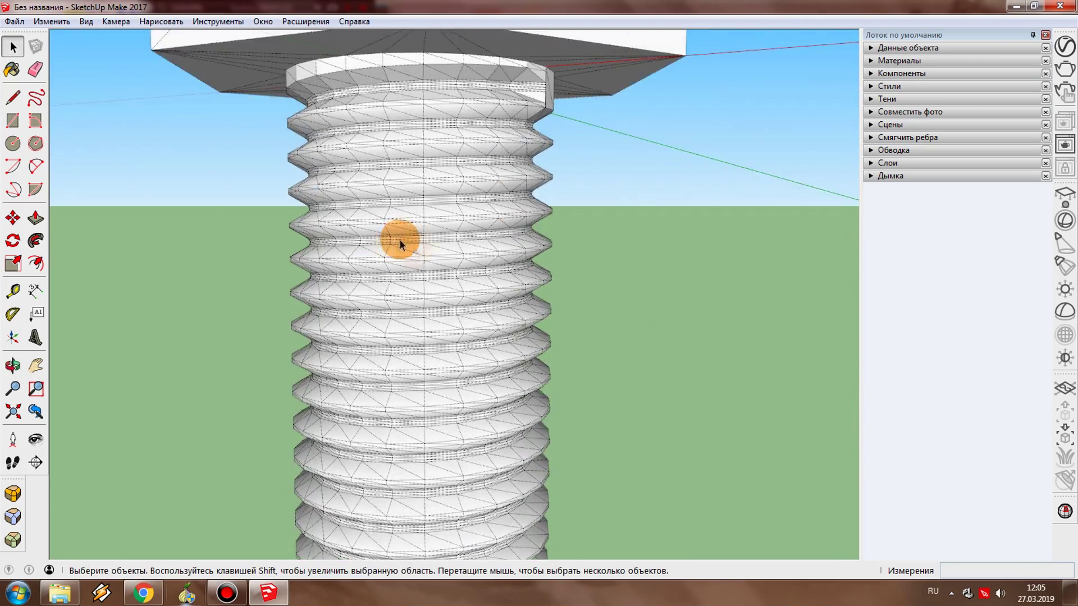
scroll(428, 241, "up", 2)
scroll(433, 233, "up", 1)
scroll(390, 287, "down", 1)
mouse_move(390, 288)
left_mouse_down()
mouse_move(178, 356)
mouse_move(137, 402)
mouse_move(351, 406)
mouse_move(522, 380)
mouse_move(607, 338)
mouse_move(668, 197)
mouse_move(669, 149)
mouse_move(642, 137)
mouse_move(344, 135)
left_mouse_up()
mouse_move(344, 135)
middle_mouse_down()
mouse_move(281, 130)
mouse_move(260, 178)
mouse_move(305, 332)
mouse_move(412, 359)
mouse_move(411, 249)
mouse_move(421, 359)
mouse_move(446, 414)
mouse_move(564, 296)
mouse_move(591, 237)
mouse_move(501, 253)
mouse_move(510, 86)
mouse_move(494, 322)
mouse_move(525, 249)
middle_mouse_up()
scroll(411, 359, "down", 3)
scroll(412, 359, "down", 3)
scroll(411, 359, "down", 3)
- Enter the bolt group and select all of its geometry
left_click(526, 249)
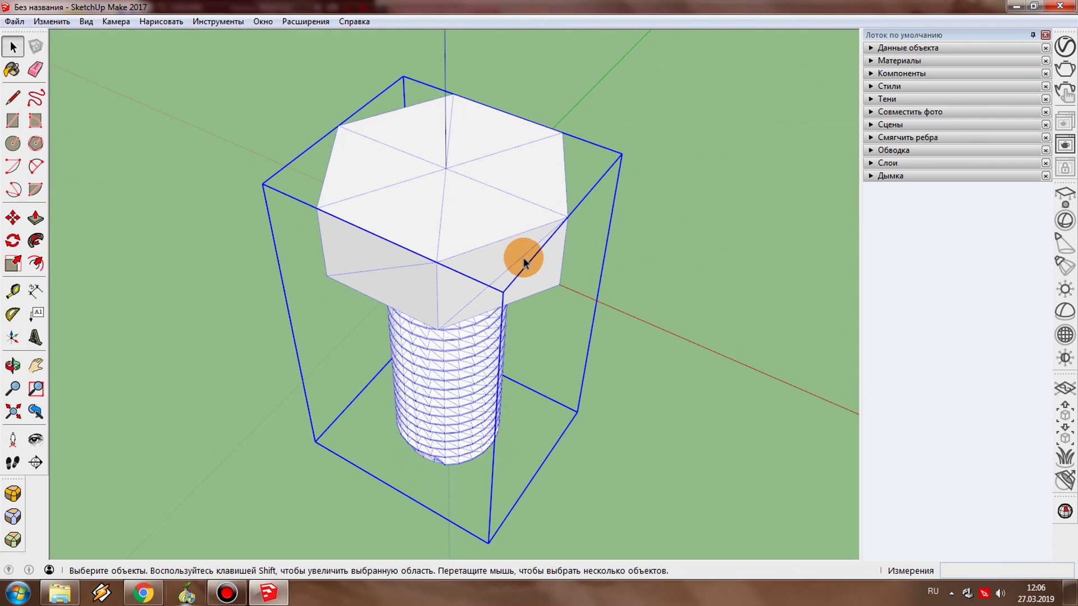
double_click(521, 258)
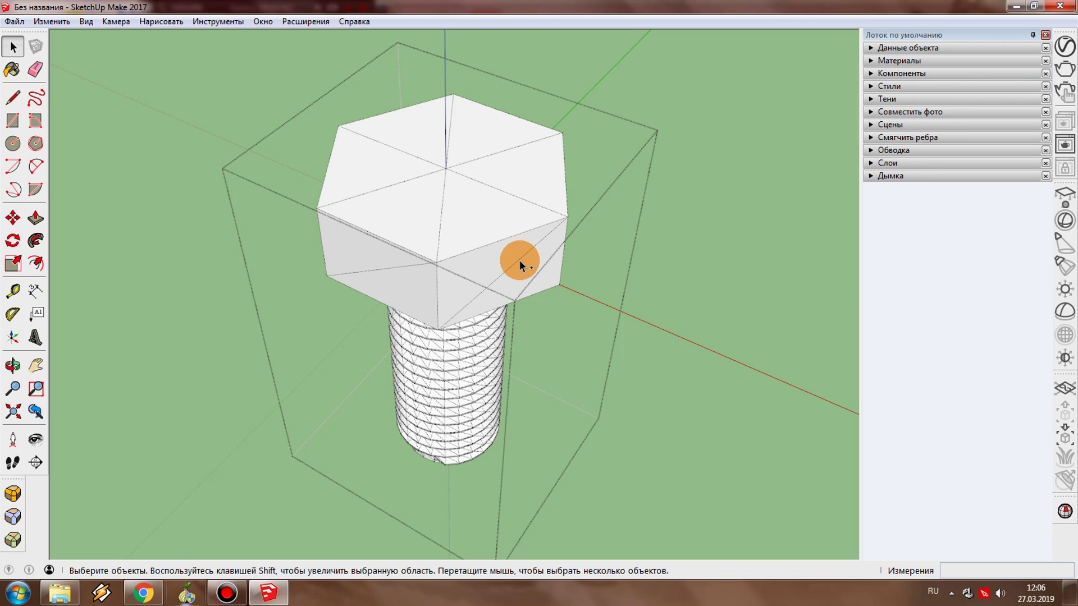
triple_click(519, 261)
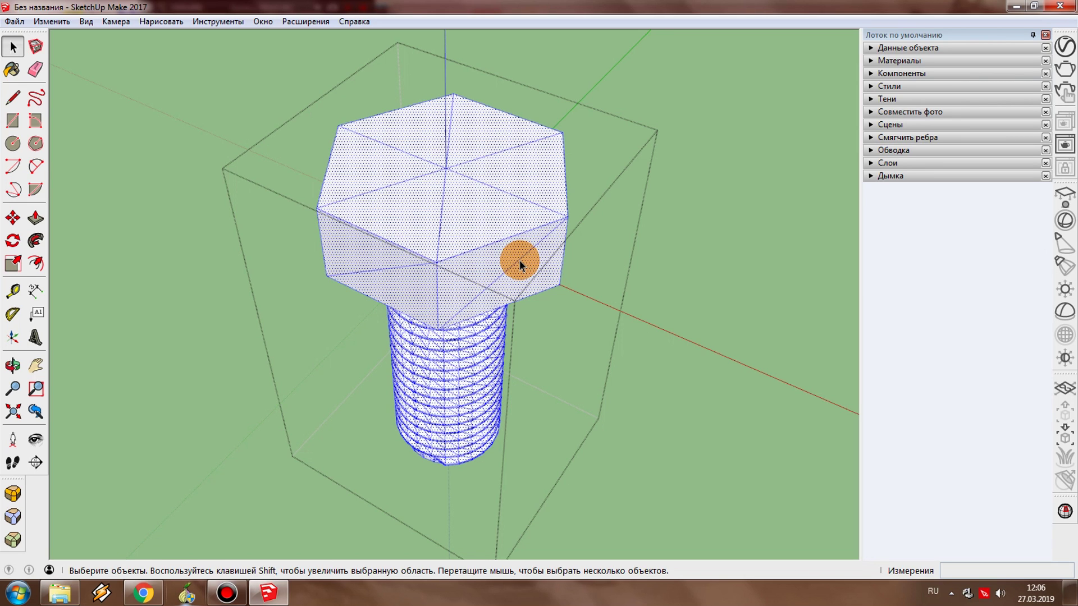
right_click(505, 241)
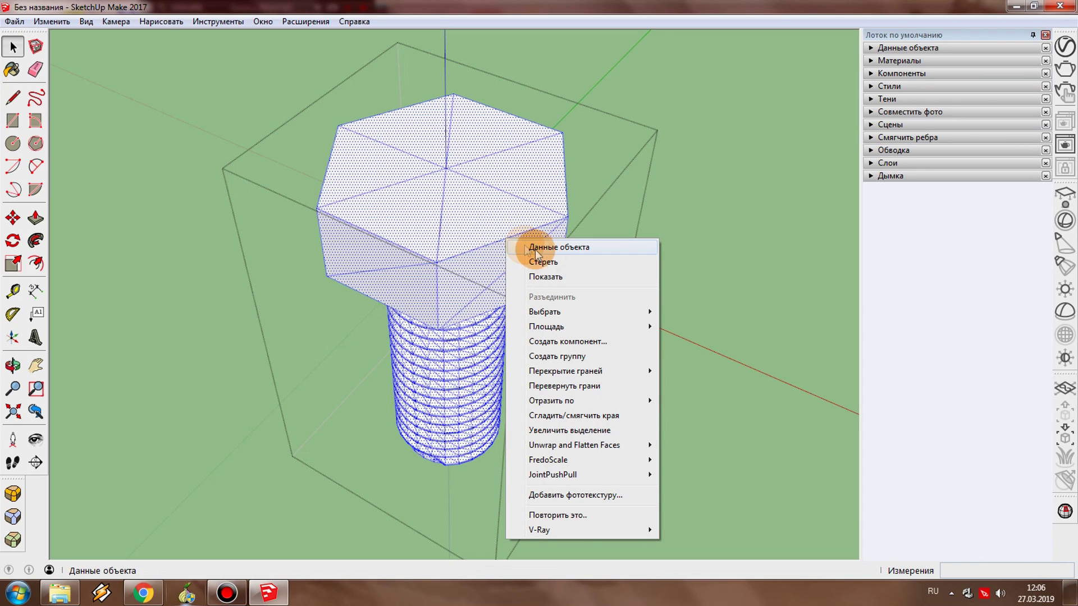
- Unhide the bolt's hidden edges with Показать and orbit to check the full mesh
left_click(558, 275)
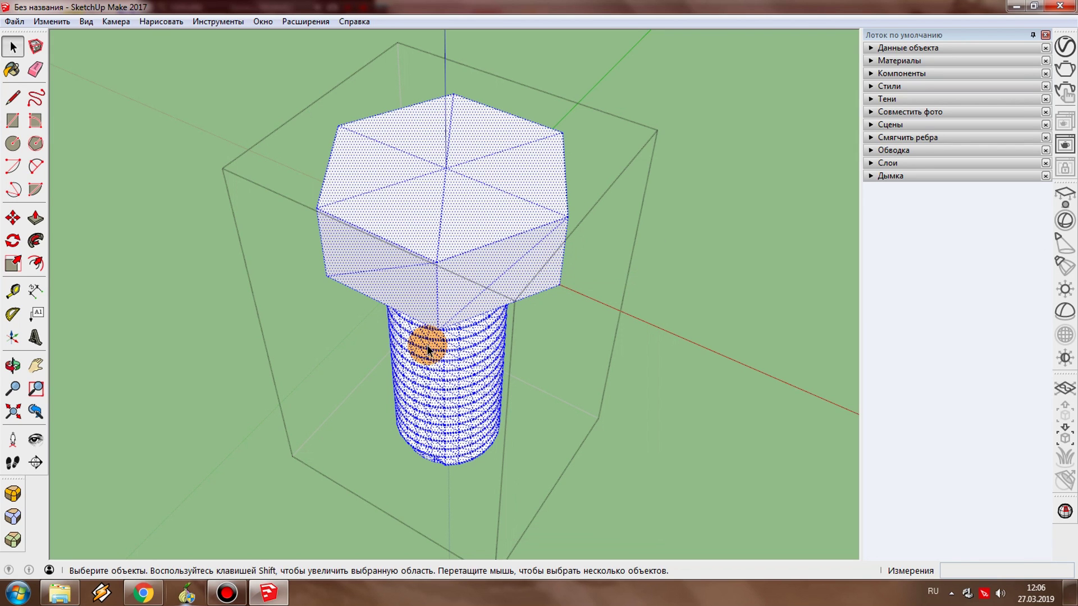
middle_click_drag(407, 371, 470, 284)
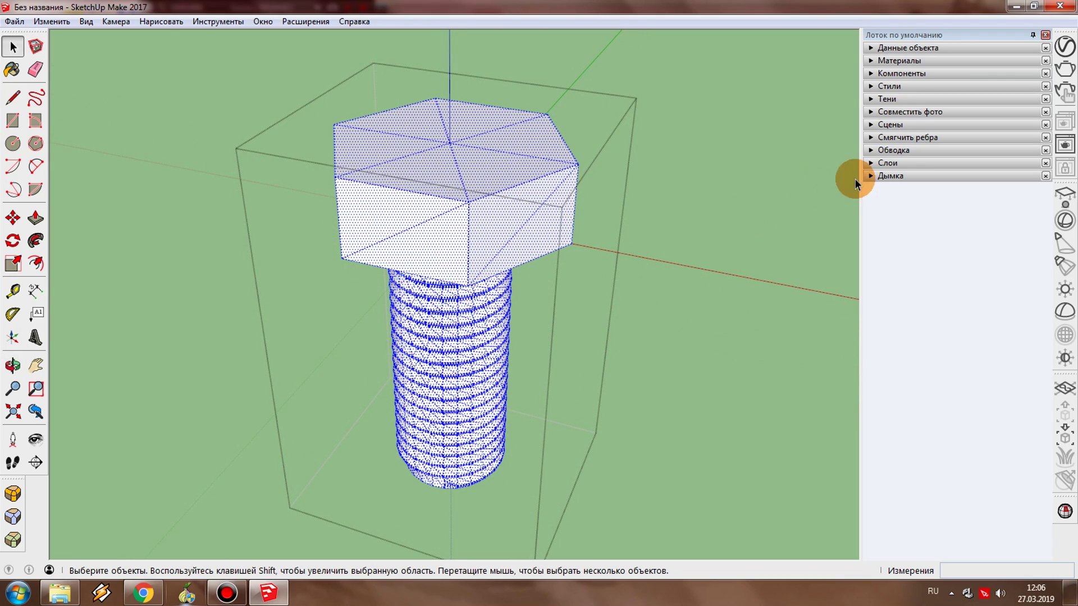
- Soften the bolt edges at 50.3° with Смягчить копланарные ticked, then clear the selection
left_click(898, 137)
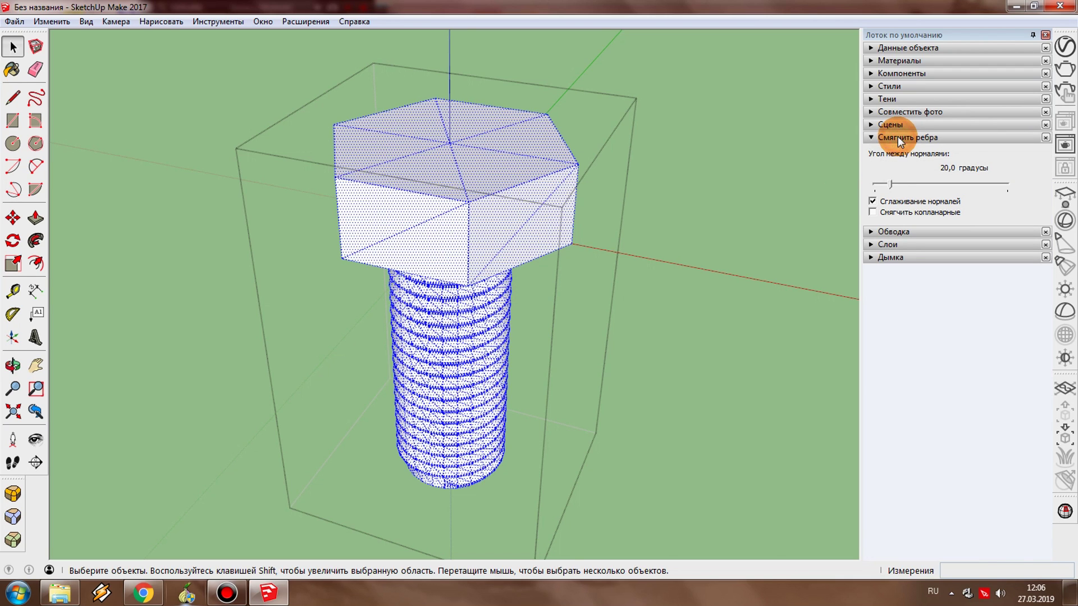
left_click(873, 212)
mouse_move(891, 184)
left_mouse_down()
mouse_move(944, 184)
mouse_move(909, 189)
left_mouse_up()
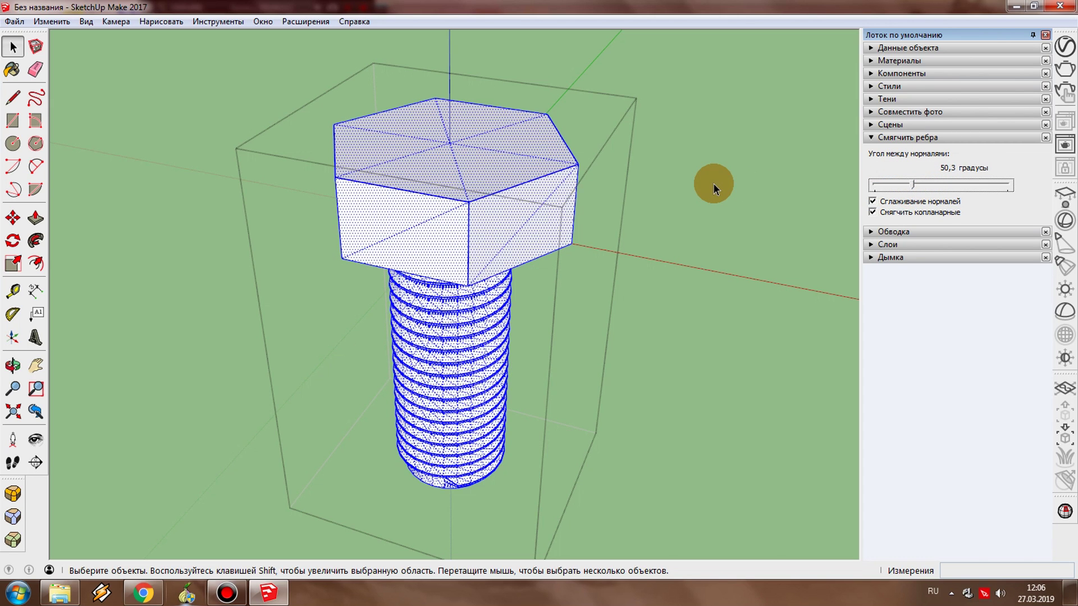
left_click(713, 183)
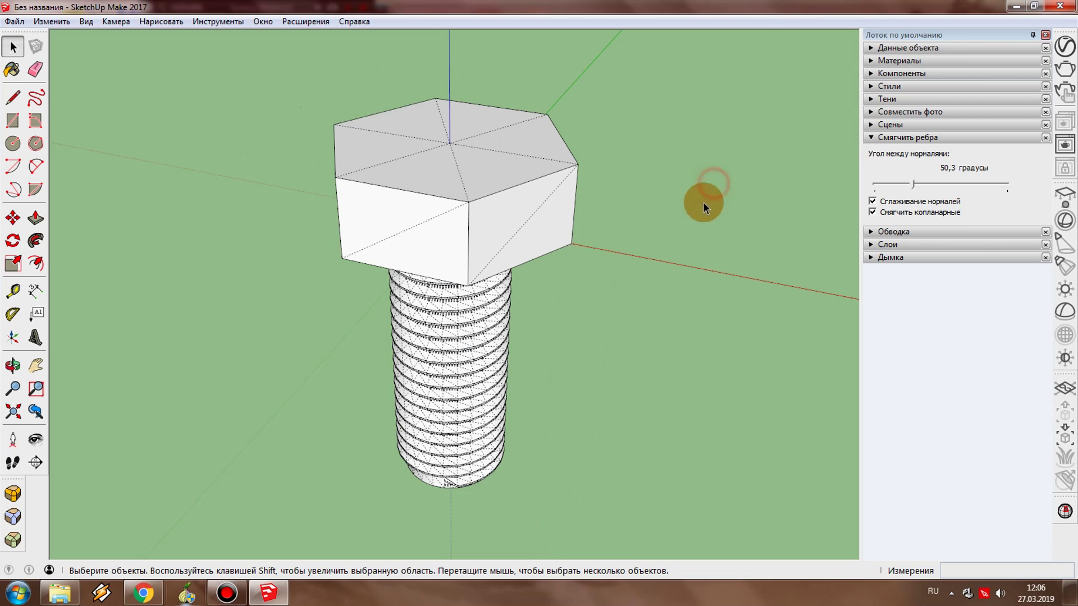
- Hide the hidden geometry and zoom in on where the thread meets the bolt head
left_click(90, 21)
left_click(114, 71)
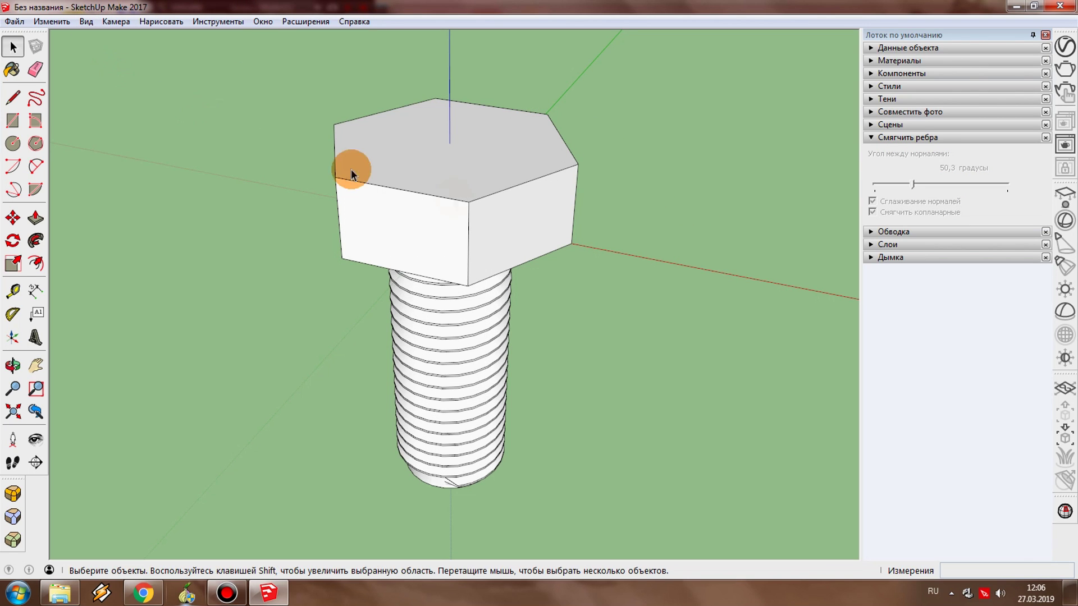
mouse_move(541, 173)
middle_mouse_down()
mouse_move(508, 207)
mouse_move(298, 149)
mouse_move(253, 118)
mouse_move(237, 64)
mouse_move(291, 4)
middle_mouse_up()
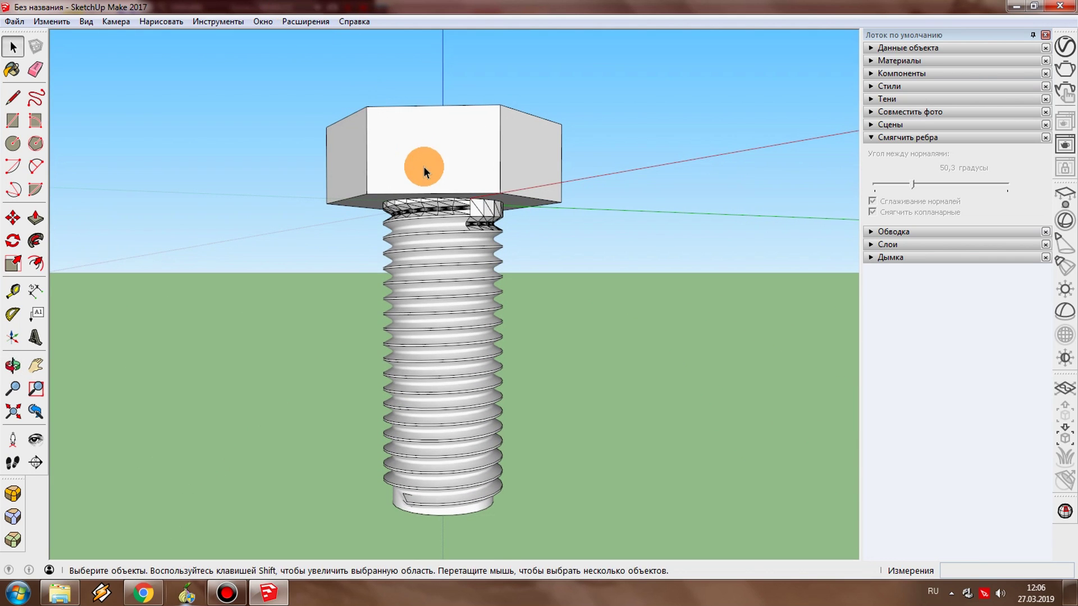
scroll(428, 188, "up", 1)
scroll(459, 235, "up", 4)
scroll(471, 228, "up", 1)
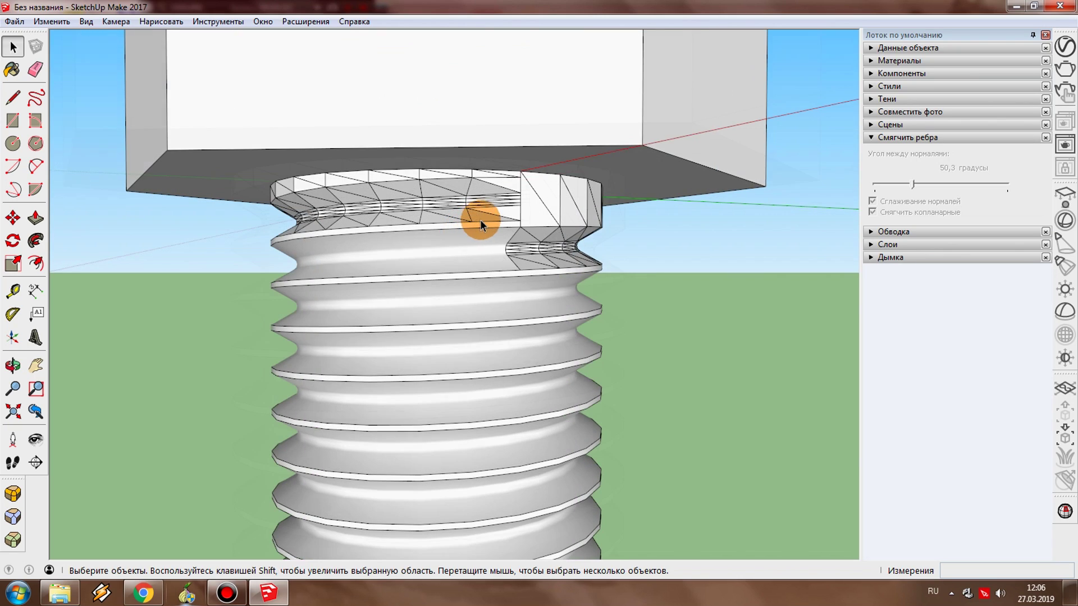
scroll(481, 224, "up", 1)
mouse_move(576, 248)
middle_mouse_down()
mouse_move(366, 187)
mouse_move(591, 222)
middle_mouse_up()
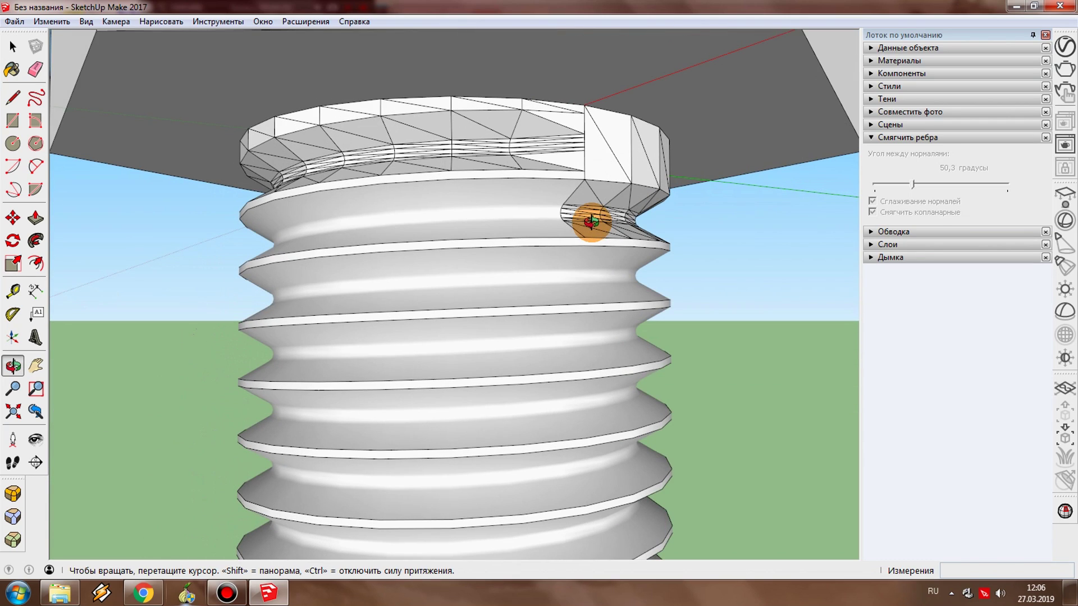
mouse_move(441, 169)
middle_mouse_down()
mouse_move(469, 186)
mouse_move(478, 214)
mouse_move(407, 223)
mouse_move(426, 161)
mouse_move(420, 193)
middle_mouse_up()
triple_click(382, 133)
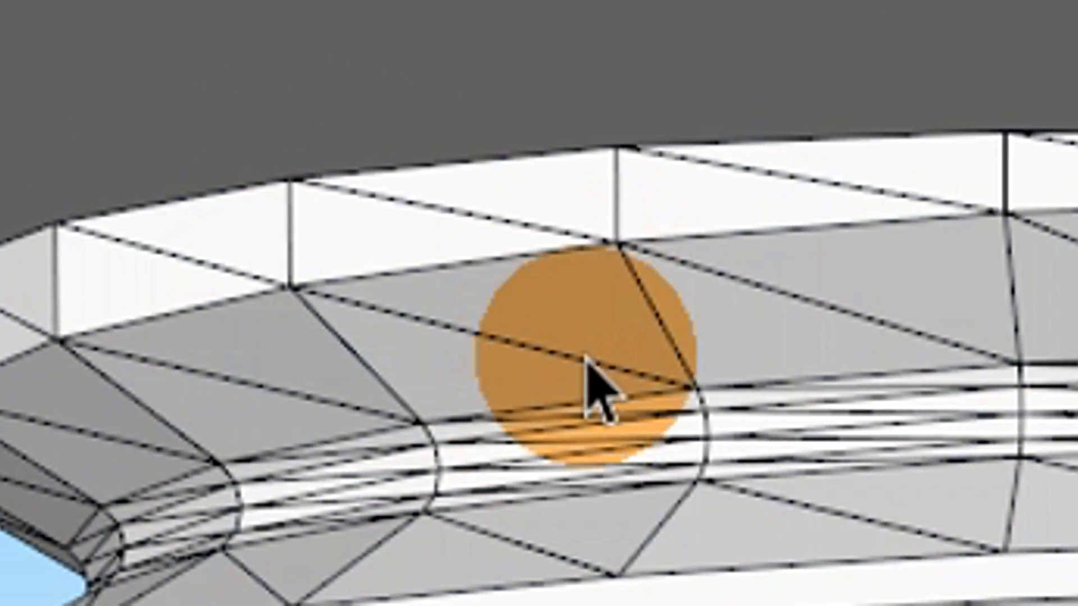
left_click(588, 316)
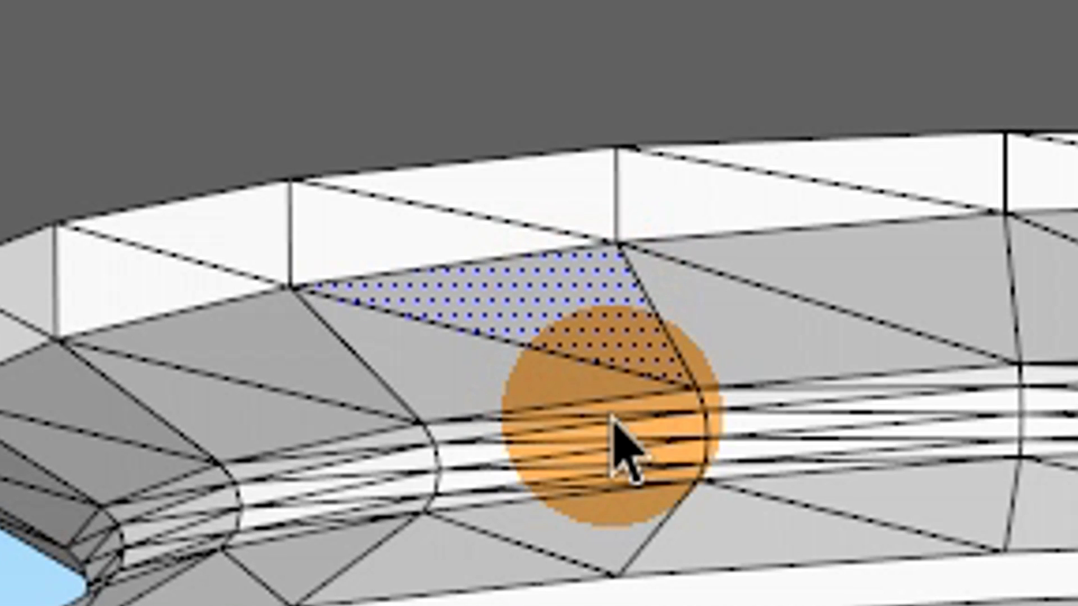
key("Delete")
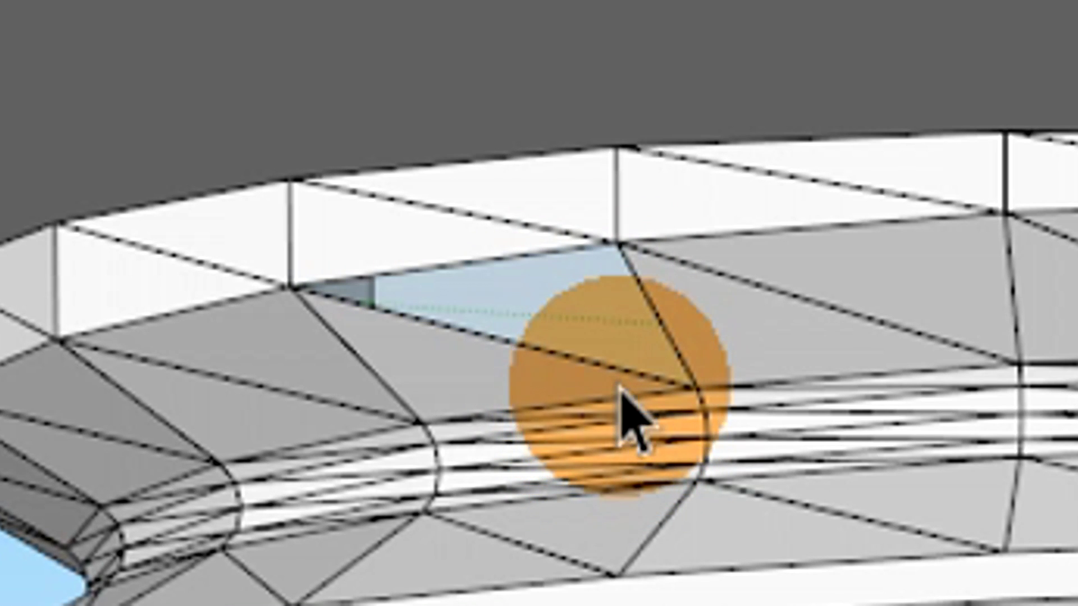
key("ctrl+z")
mouse_move(806, 457)
middle_mouse_down()
mouse_move(999, 330)
mouse_move(1059, 169)
mouse_move(871, 505)
mouse_move(727, 180)
middle_mouse_up()
scroll(870, 505, "down", 5)
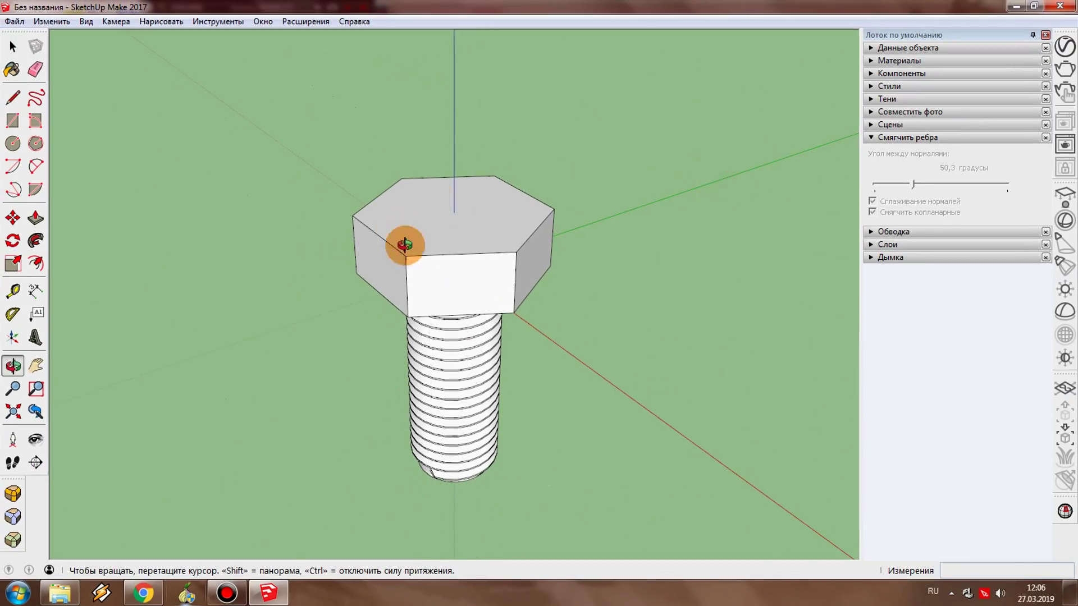
mouse_move(405, 244)
middle_mouse_down()
mouse_move(575, 372)
mouse_move(617, 31)
mouse_move(590, 243)
mouse_move(539, 349)
mouse_move(330, 322)
mouse_move(448, 258)
mouse_move(479, 267)
middle_mouse_up()
key("space")
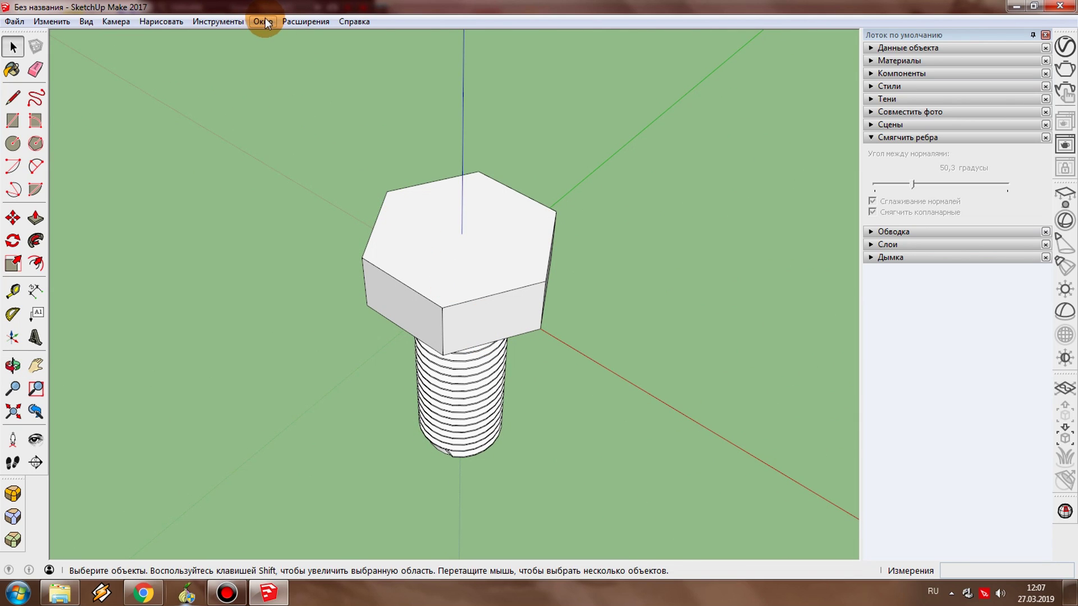
- Generate an M8 socket-head bolt with washer and full-length thread, placed beside the hex bolt
left_click(238, 21)
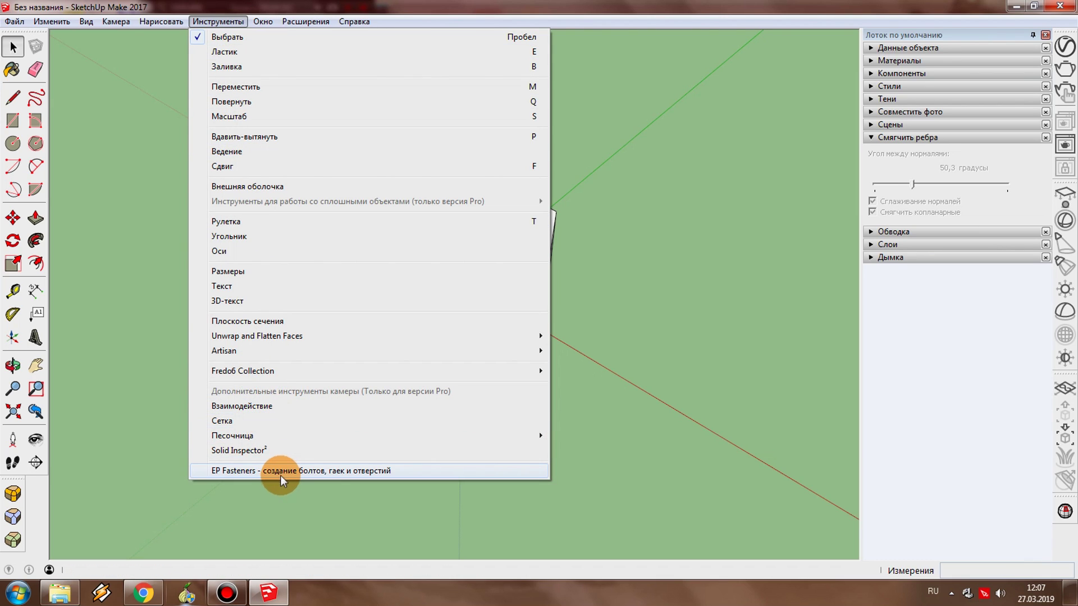
left_click(281, 474)
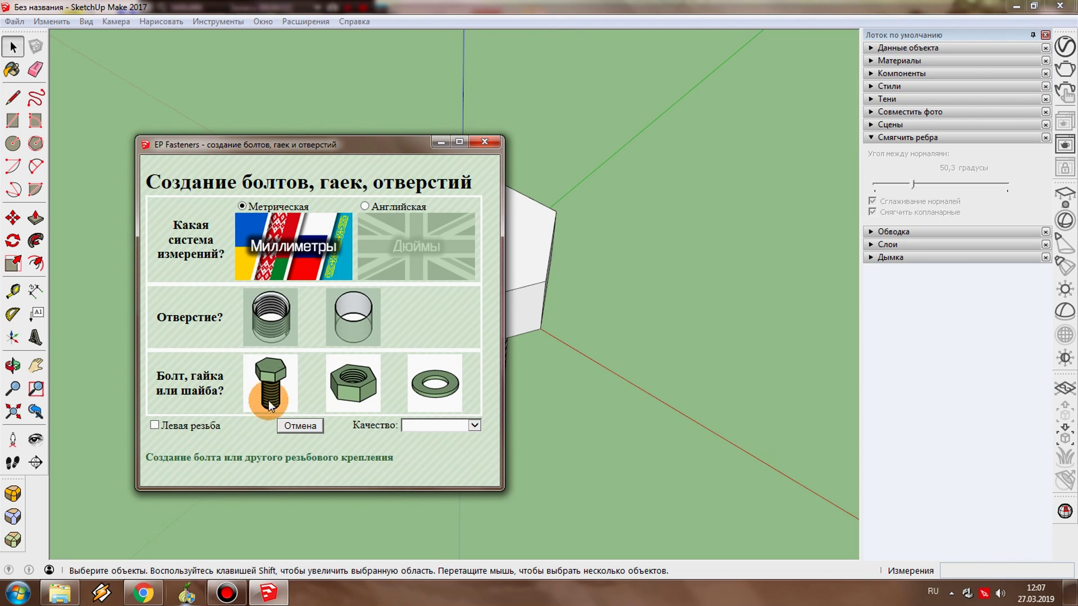
left_click(278, 375)
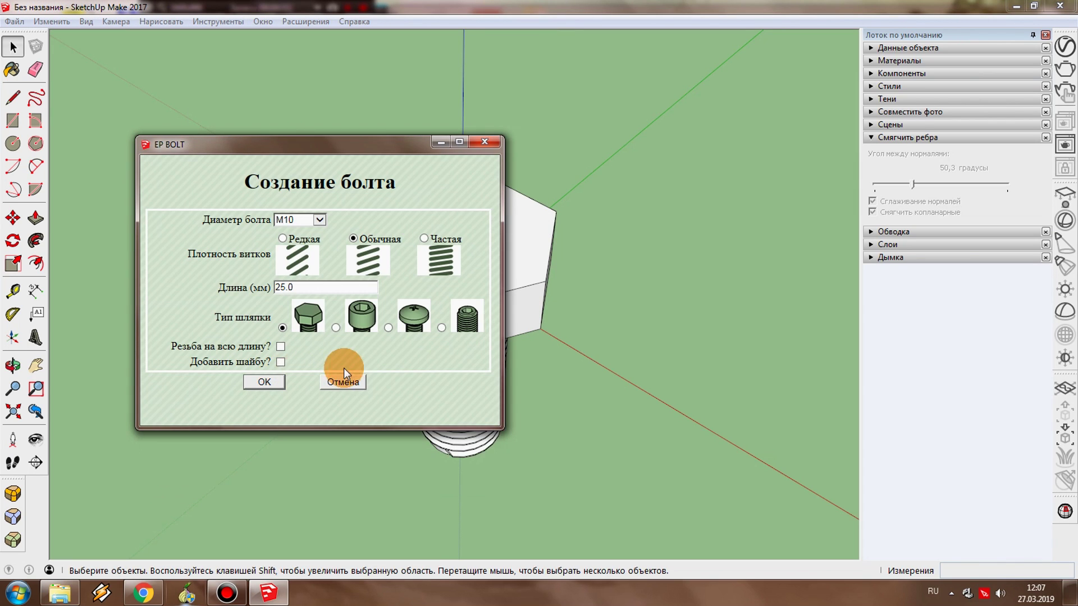
left_click(335, 328)
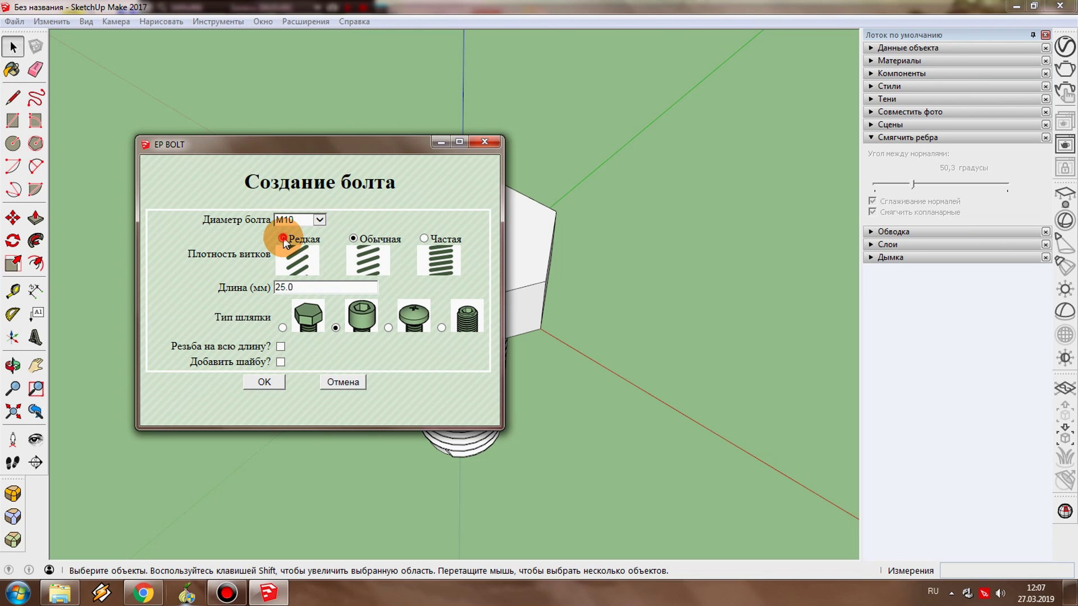
left_click(320, 219)
left_click(290, 368)
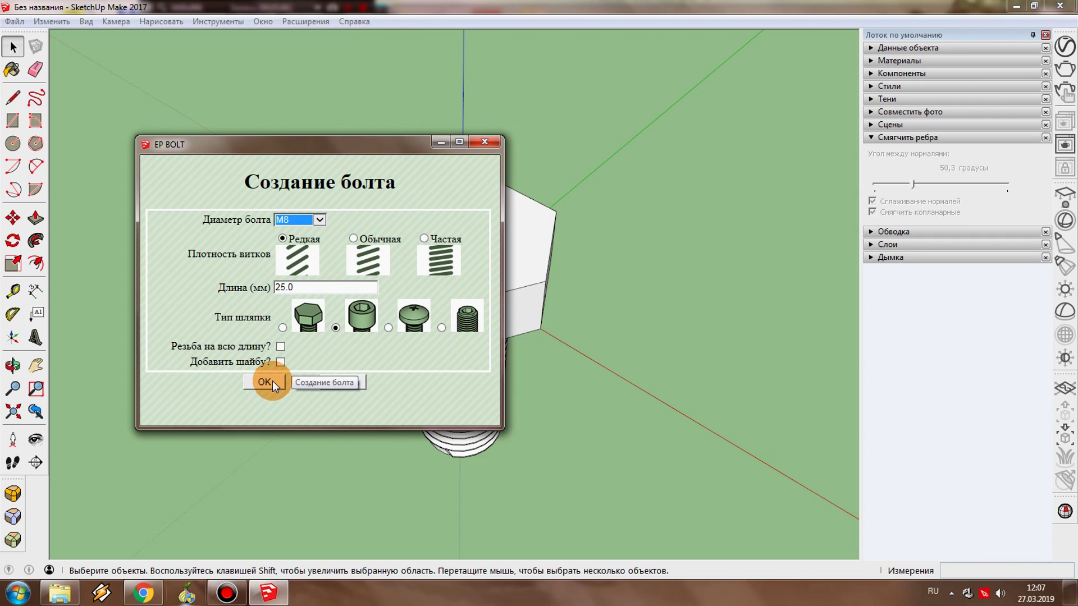
left_click(281, 362)
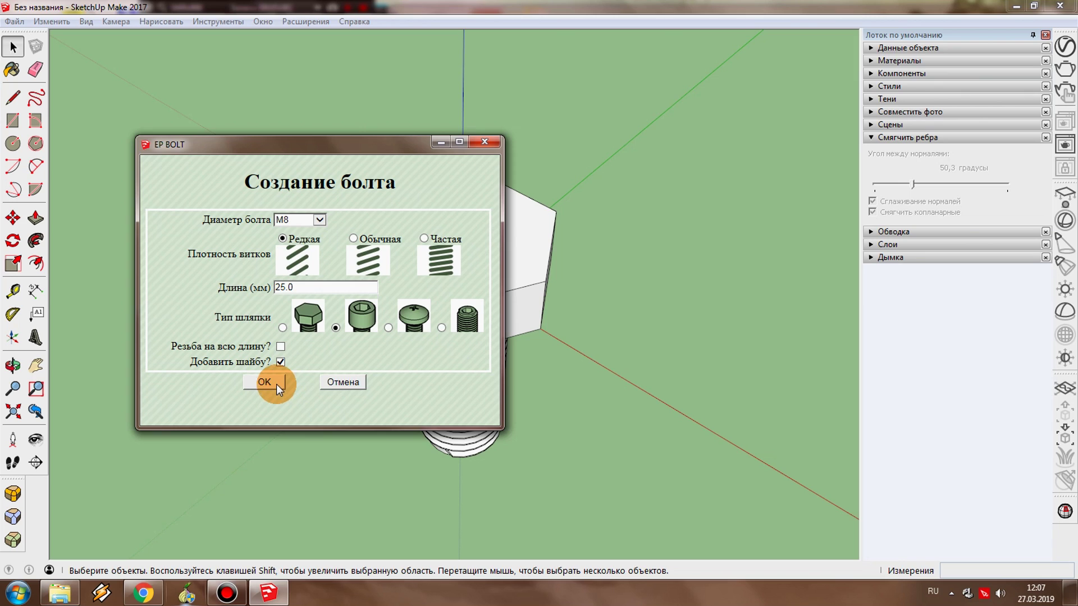
left_click(281, 347)
left_click(264, 383)
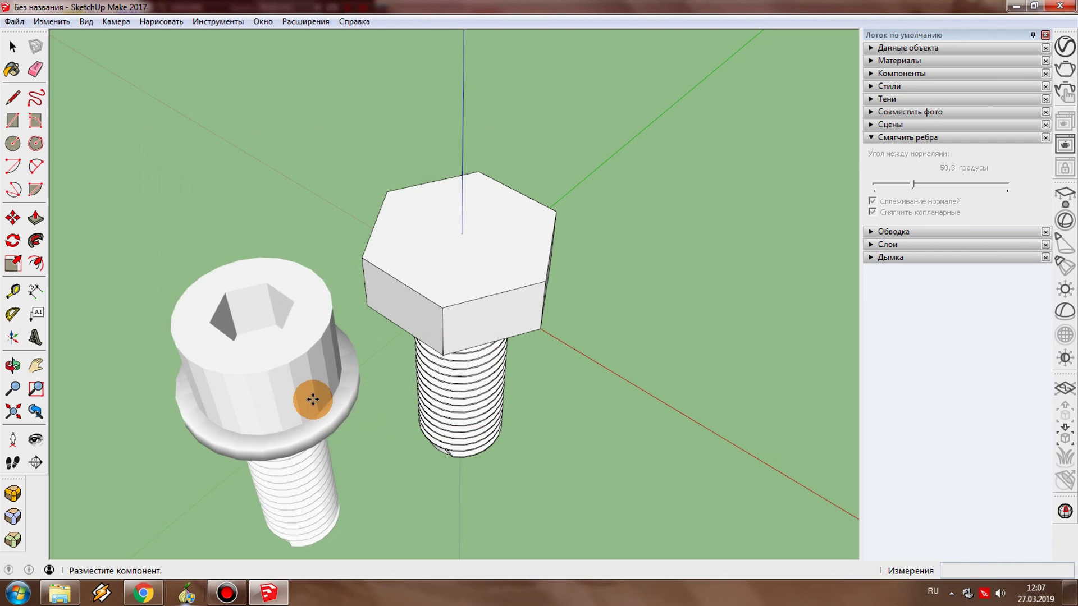
left_click(683, 388)
- Show hidden geometry and orbit to look up at both bolts
left_click(86, 21)
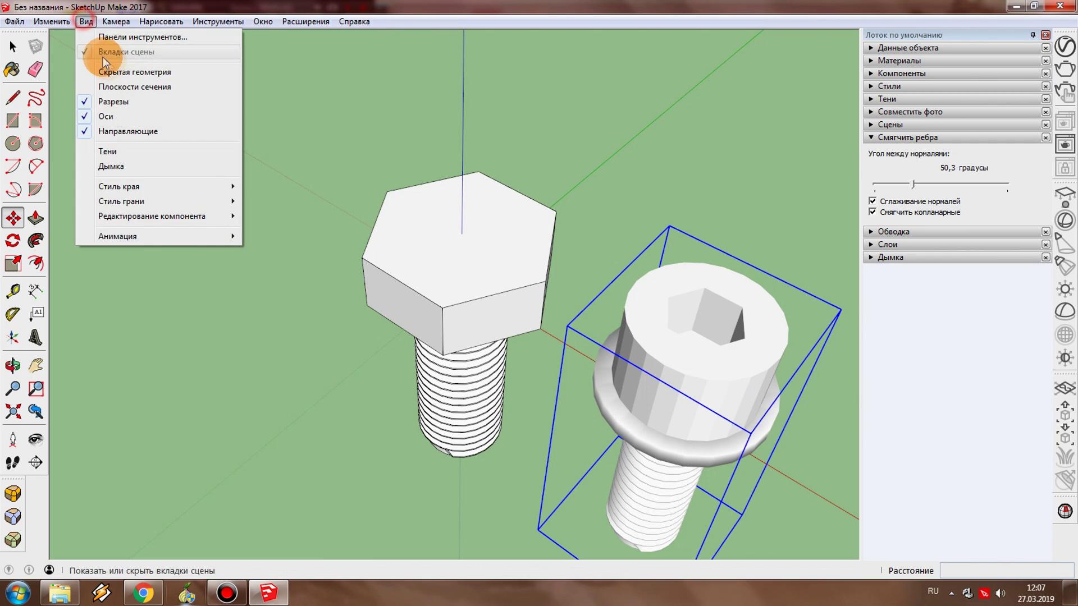
left_click(113, 70)
mouse_move(637, 402)
middle_mouse_down()
mouse_move(510, 453)
mouse_move(543, 426)
middle_mouse_up()
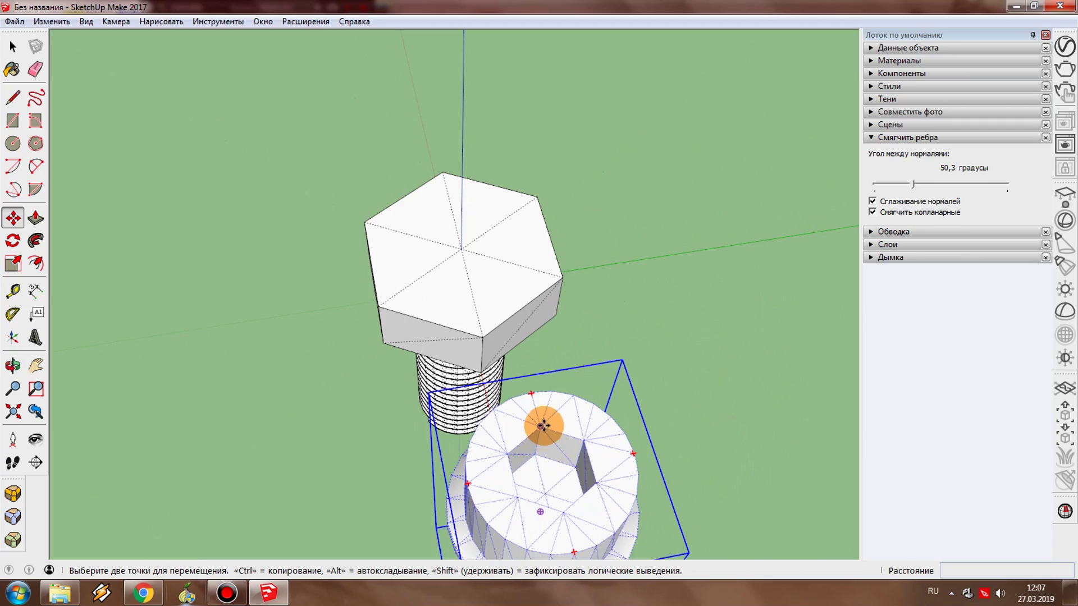
left_click(539, 366)
mouse_move(481, 332)
middle_mouse_down()
mouse_move(564, 401)
mouse_move(549, 151)
middle_mouse_up()
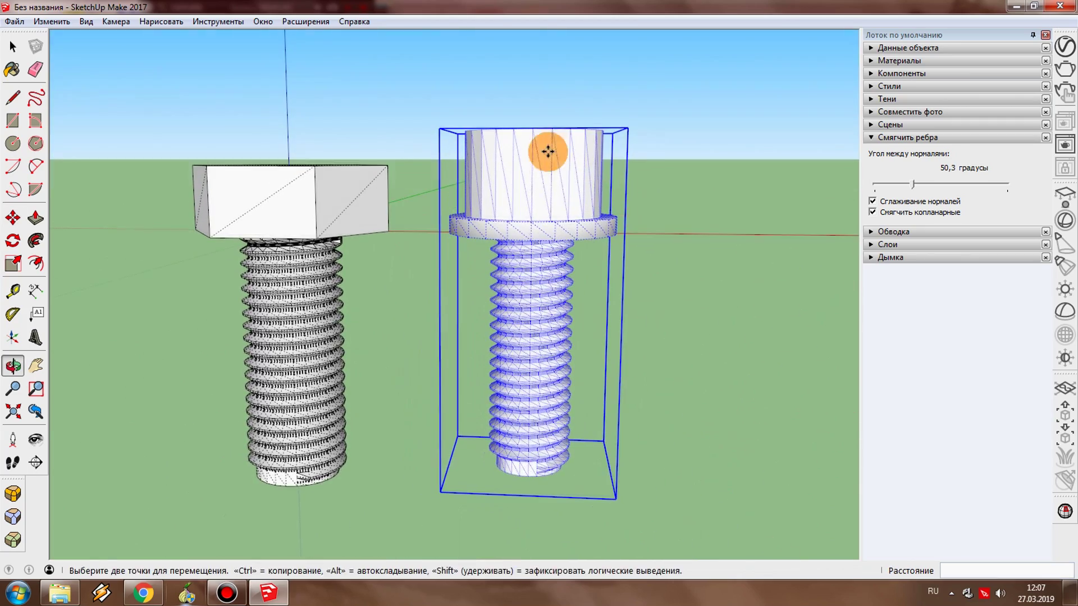
key("space")
mouse_move(535, 428)
middle_mouse_down()
mouse_move(583, 301)
mouse_move(573, 217)
mouse_move(540, 298)
mouse_move(544, 471)
mouse_move(524, 241)
mouse_move(561, 272)
mouse_move(534, 279)
mouse_move(446, 178)
mouse_move(472, 241)
middle_mouse_up()
- Inside the socket-head bolt group, move the washer up snug under the head
left_click(568, 281)
double_click(569, 281)
left_click(8, 216)
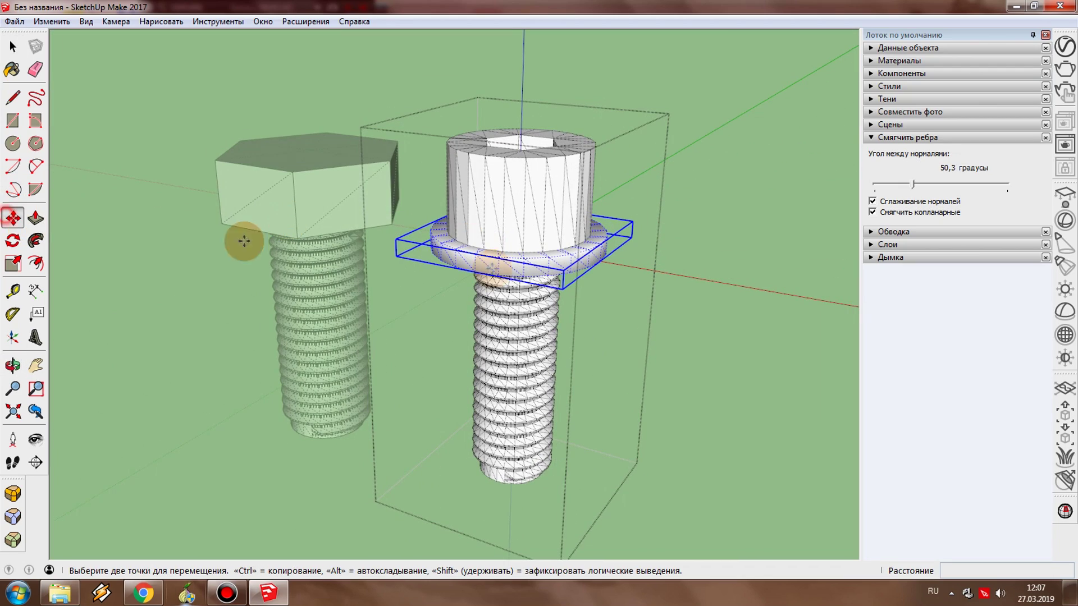
left_click(600, 251)
mouse_move(602, 300)
middle_mouse_down()
mouse_move(607, 260)
mouse_move(601, 472)
middle_mouse_up()
mouse_move(604, 388)
middle_mouse_down()
mouse_move(500, 277)
mouse_move(542, 125)
mouse_move(414, 113)
mouse_move(526, 413)
middle_mouse_up()
scroll(526, 412, "up", 3)
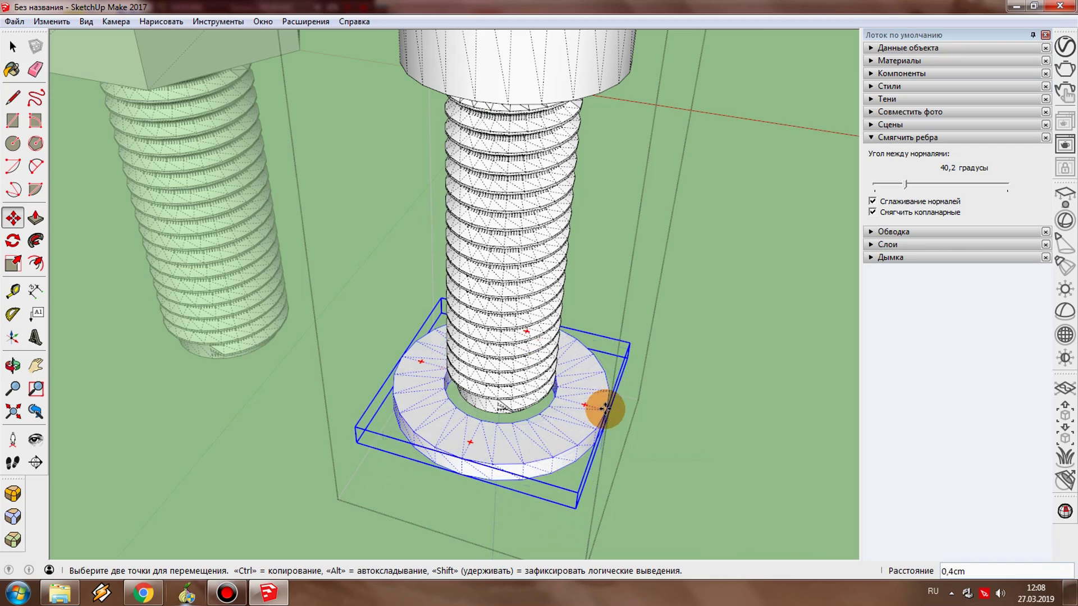
left_click(597, 92)
key("space")
- Hide the hidden geometry again and reopen the EP Fasteners dialog
scroll(614, 265, "down", 3)
middle_click_drag(730, 292, 557, 158, "shift")
scroll(602, 265, "down", 4)
mouse_move(601, 265)
middle_mouse_down()
mouse_move(378, 325)
mouse_move(412, 304)
middle_mouse_up()
left_click(88, 22)
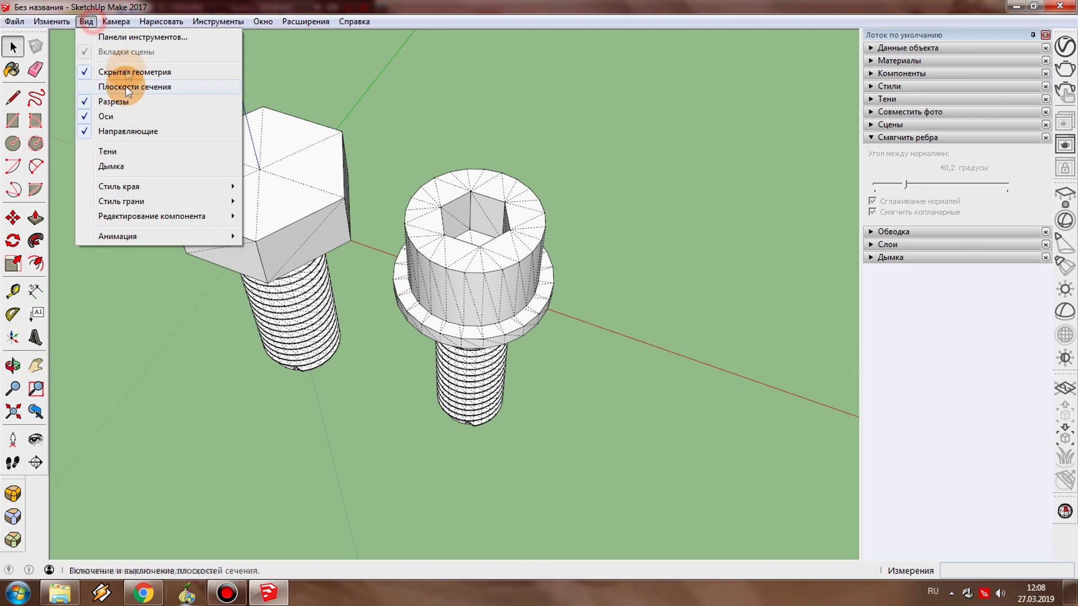
left_click(136, 75)
mouse_move(525, 308)
middle_mouse_down()
mouse_move(404, 127)
mouse_move(580, 289)
mouse_move(550, 303)
middle_mouse_up()
left_click(218, 21)
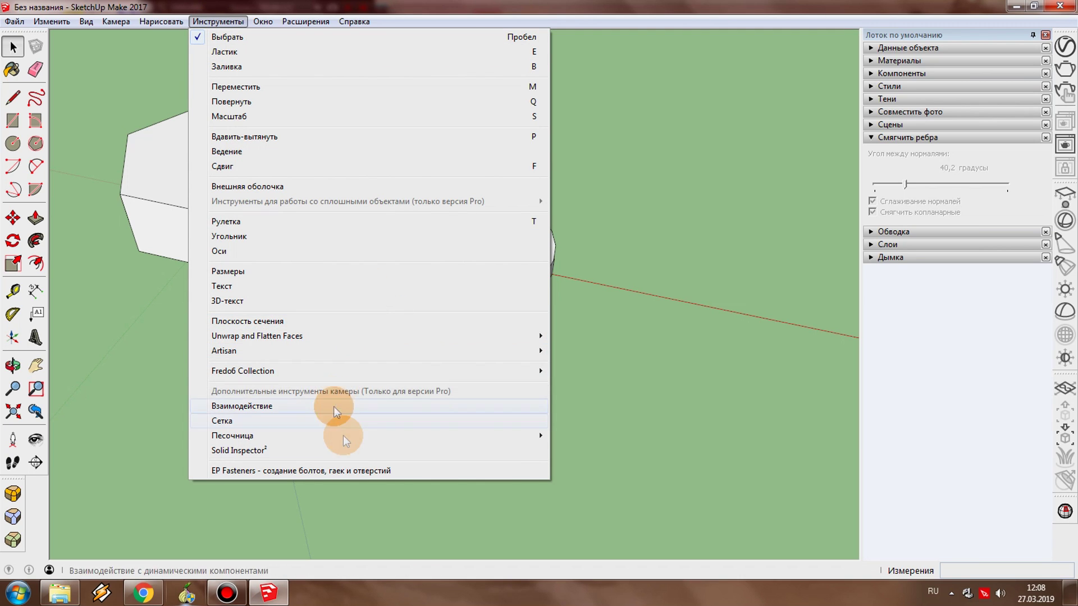
left_click(351, 470)
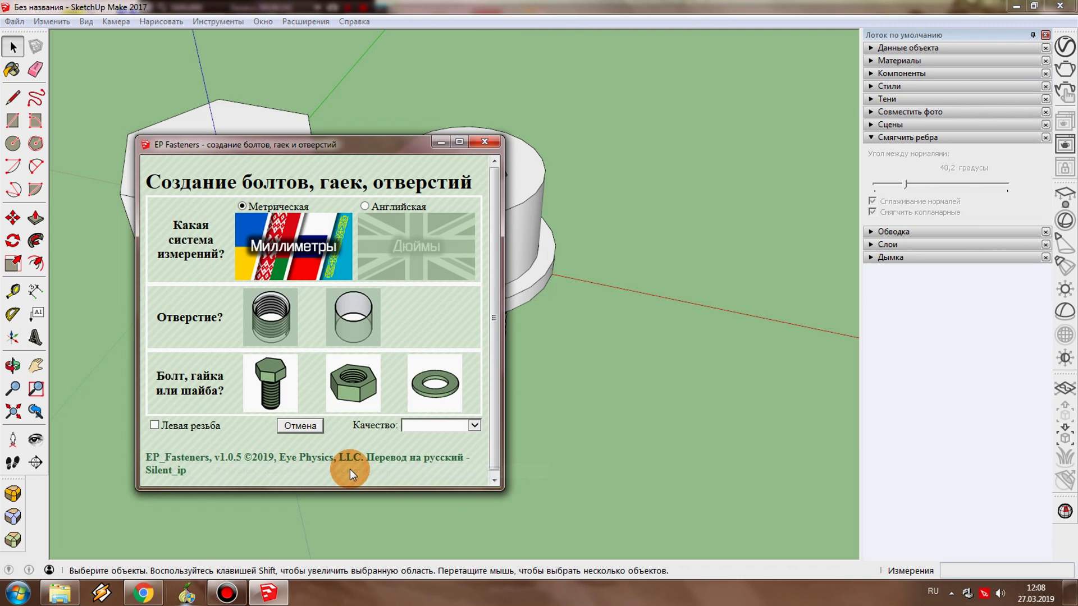
- Generate the M8 pan-head cross-slot bolt and place it beside the socket bolt
left_click(271, 390)
left_click(388, 328)
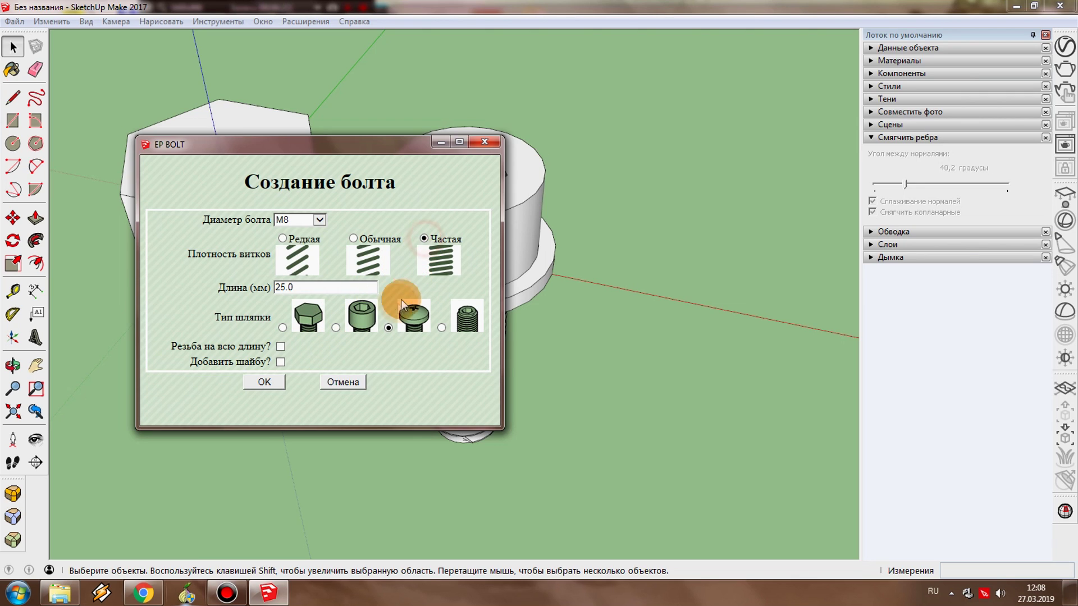
left_click(262, 382)
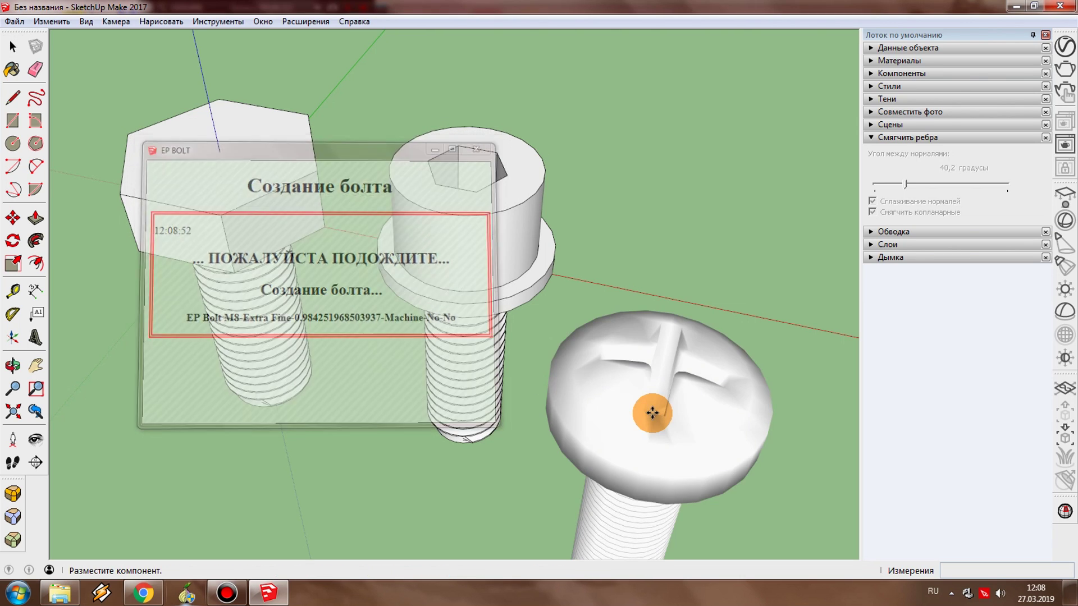
left_click(699, 280)
mouse_move(699, 280)
middle_mouse_down()
mouse_move(691, 366)
mouse_move(691, 212)
mouse_move(372, 194)
middle_mouse_up()
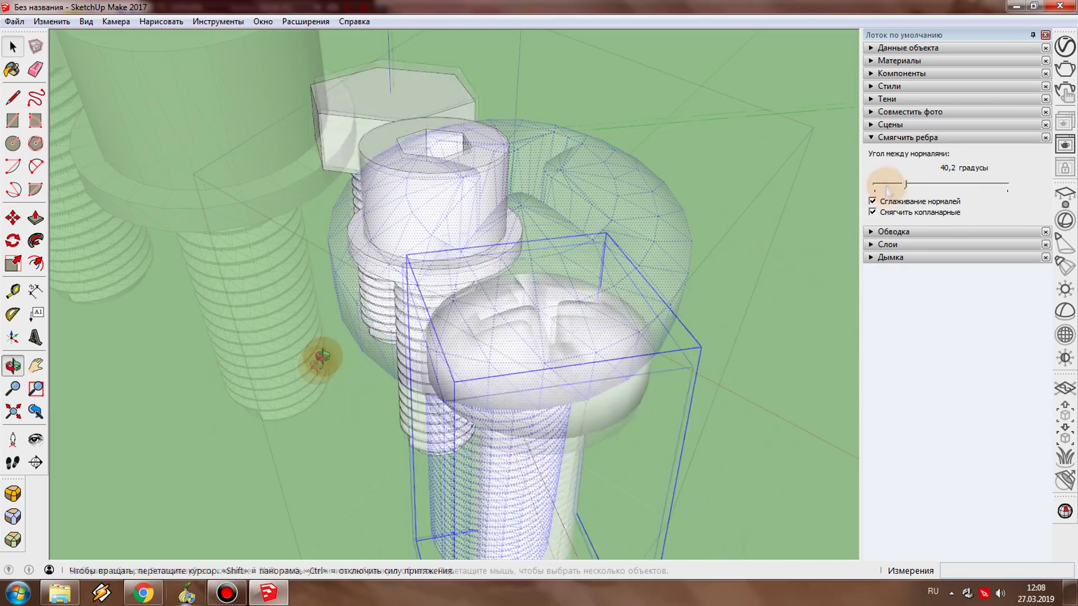
- Soften the pan-head bolt's edges at 38.4 degrees and hide the hidden geometry
left_click_drag(901, 186, 906, 188)
scroll(453, 366, "down", 3)
mouse_move(453, 366)
middle_mouse_down()
mouse_move(450, 308)
mouse_move(436, 333)
mouse_move(484, 306)
middle_mouse_up()
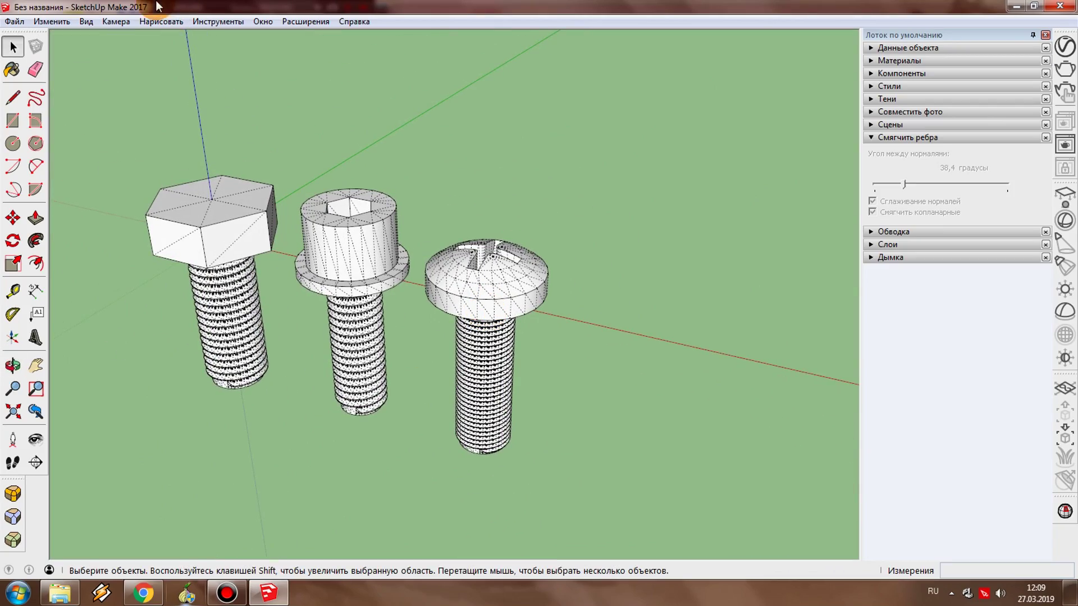
left_click(86, 21)
left_click(134, 73)
scroll(457, 306, "up", 3)
mouse_move(457, 306)
middle_mouse_down()
mouse_move(401, 104)
mouse_move(422, 510)
mouse_move(828, 120)
mouse_move(554, 389)
mouse_move(532, 311)
mouse_move(220, 29)
middle_mouse_up()
- Generate a low-quality M8 coarse headless set screw and place it in the model
left_click(218, 21)
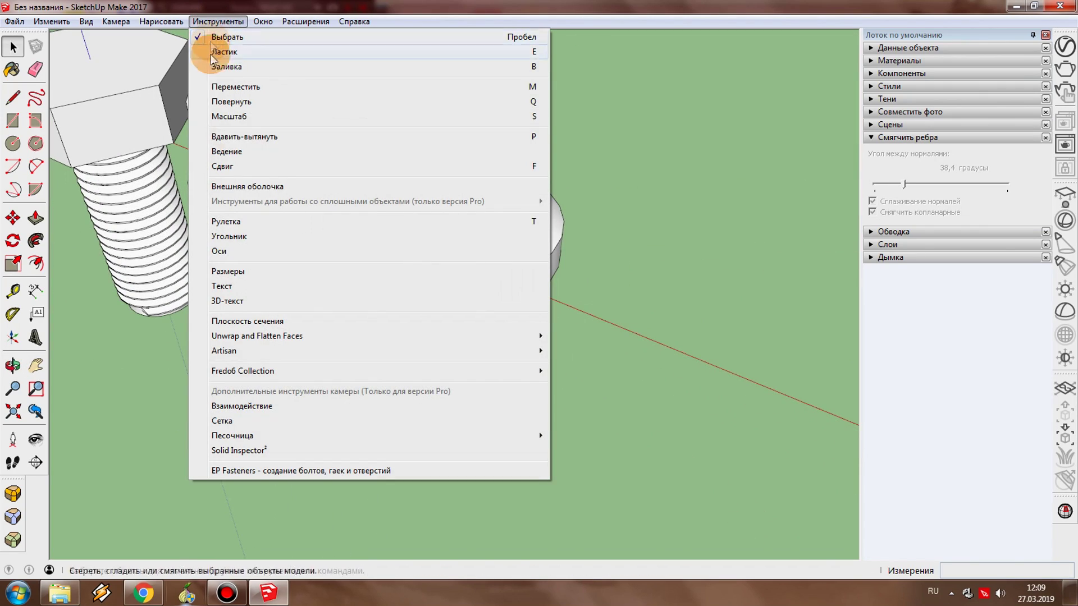
left_click(308, 471)
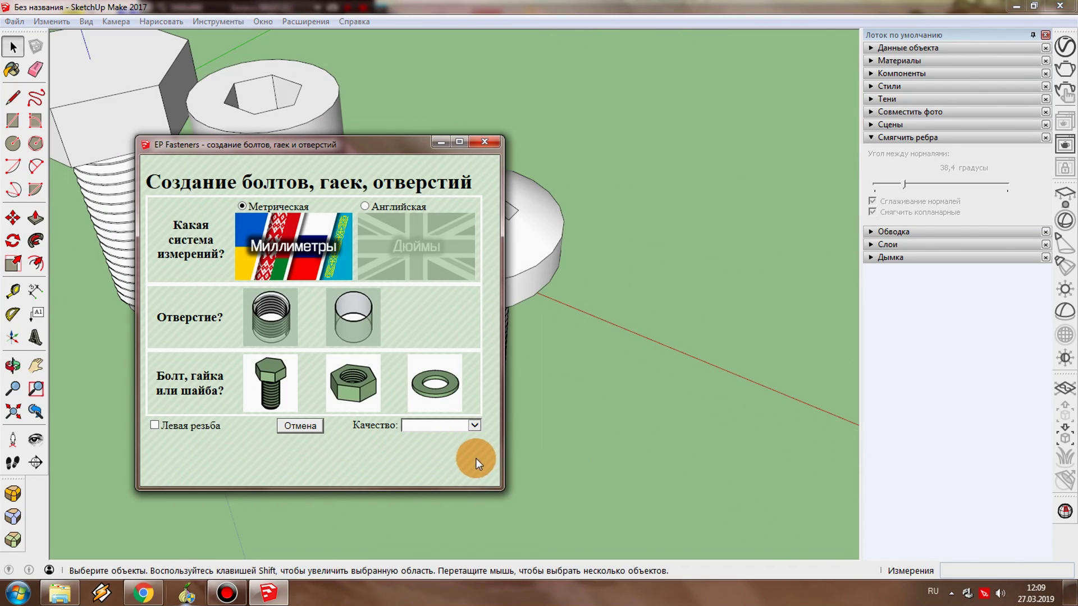
left_click(475, 426)
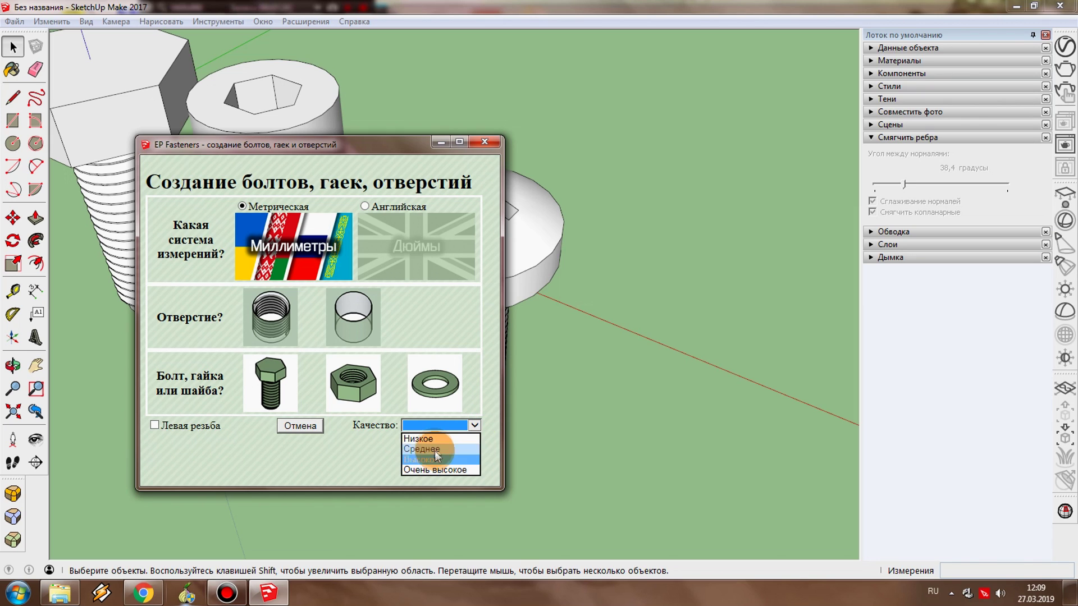
left_click(262, 374)
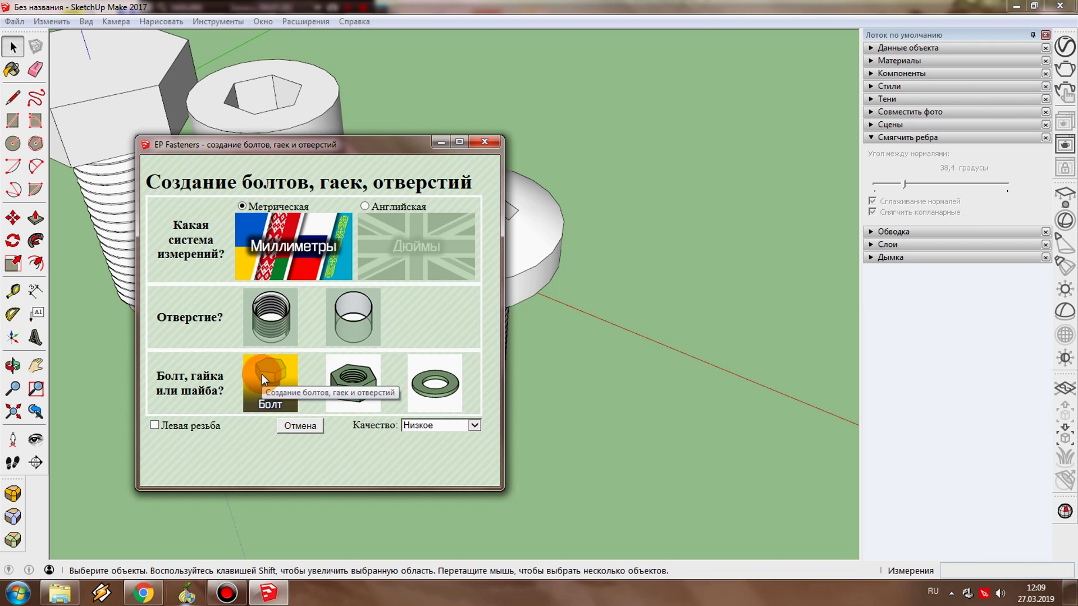
left_click(261, 374)
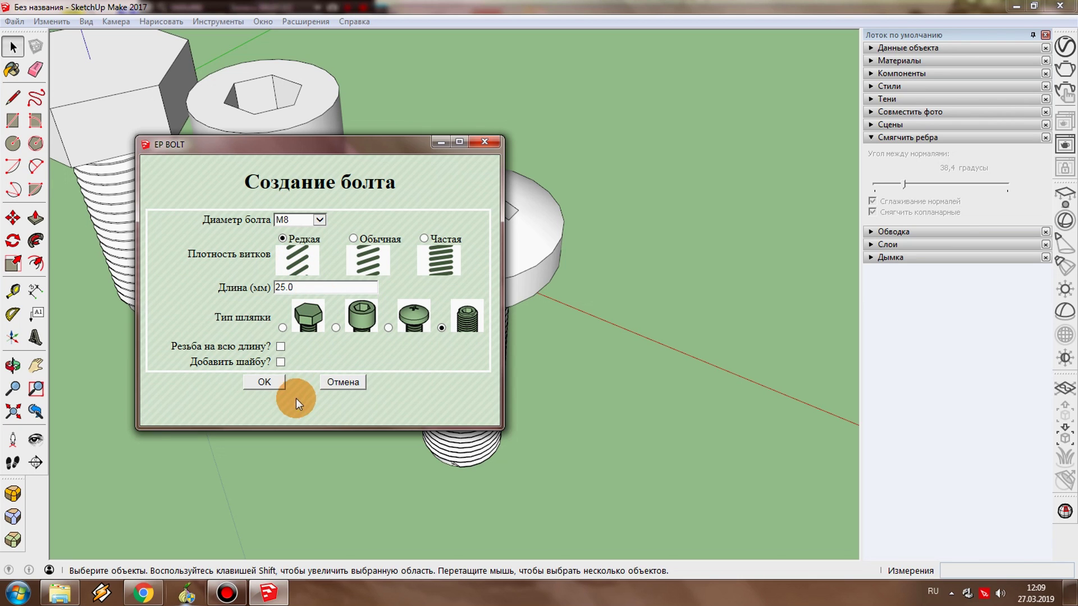
left_click(271, 380)
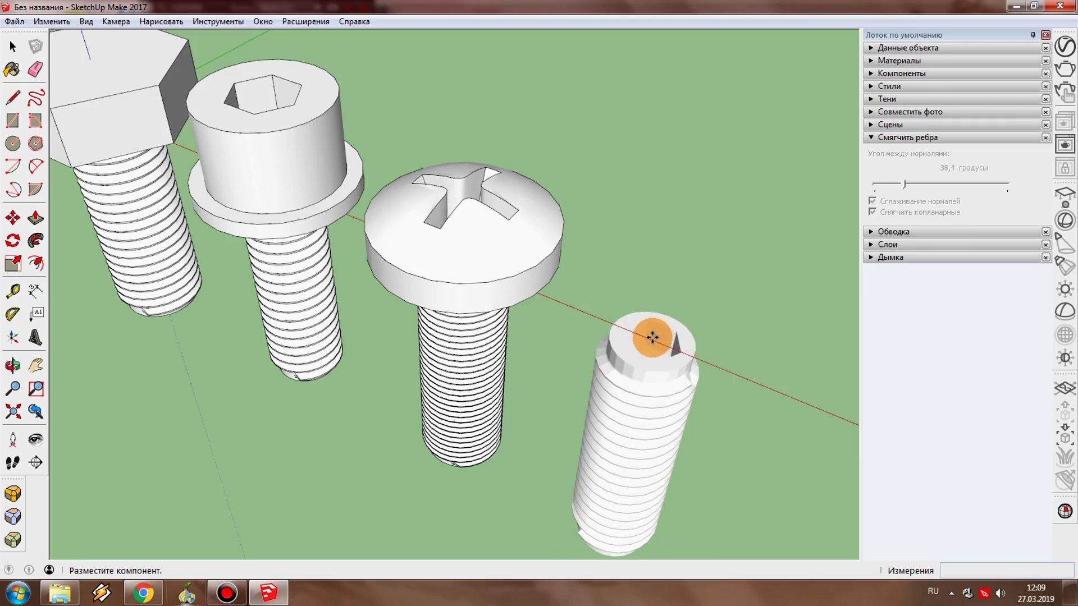
left_click(653, 338)
- Soften the set screw's edges at 36.5 degrees and hide the hidden geometry
scroll(649, 361, "up", 3)
scroll(638, 337, "up", 1)
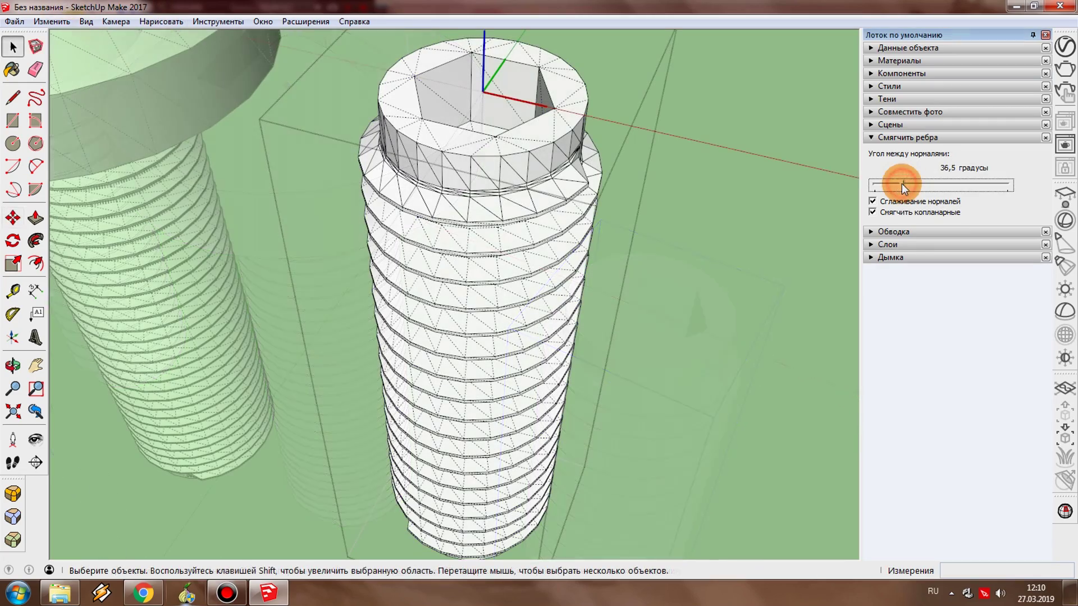
left_click_drag(904, 183, 903, 184)
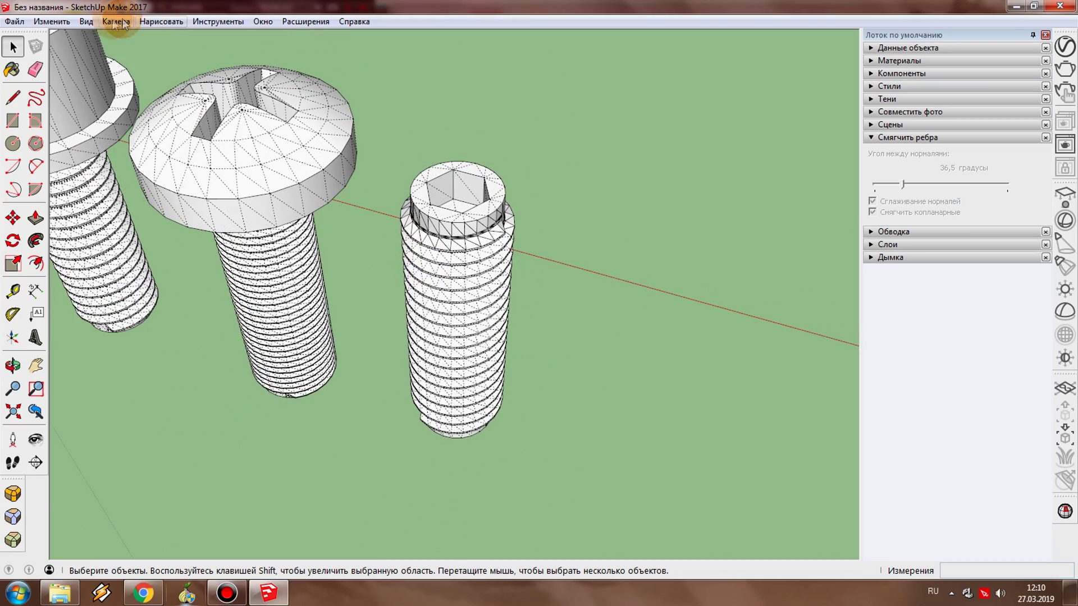
left_click(86, 22)
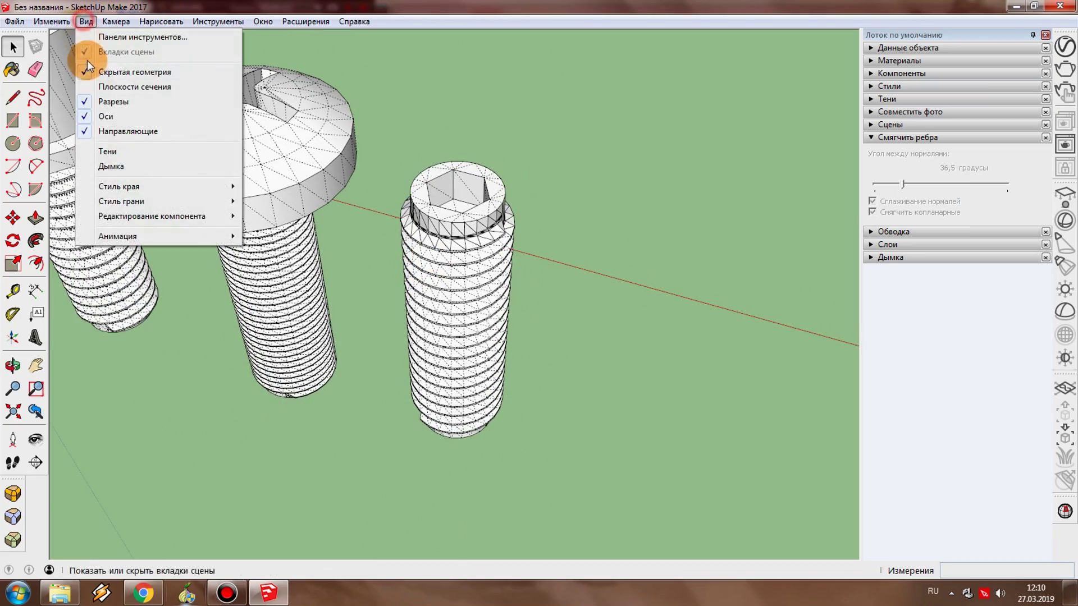
left_click(101, 71)
mouse_move(435, 274)
middle_mouse_down()
mouse_move(623, 390)
mouse_move(694, 183)
mouse_move(444, 136)
mouse_move(481, 65)
mouse_move(568, 412)
middle_mouse_up()
- Generate an M12 hex nut with EP Fasteners
scroll(568, 412, "up", 5)
left_click(218, 22)
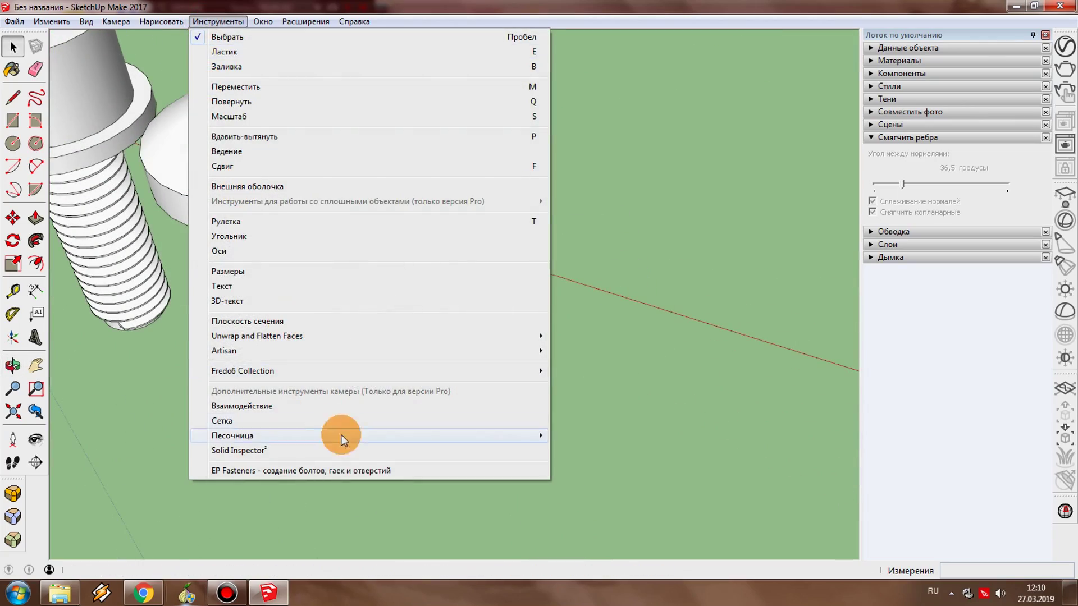
left_click(360, 468)
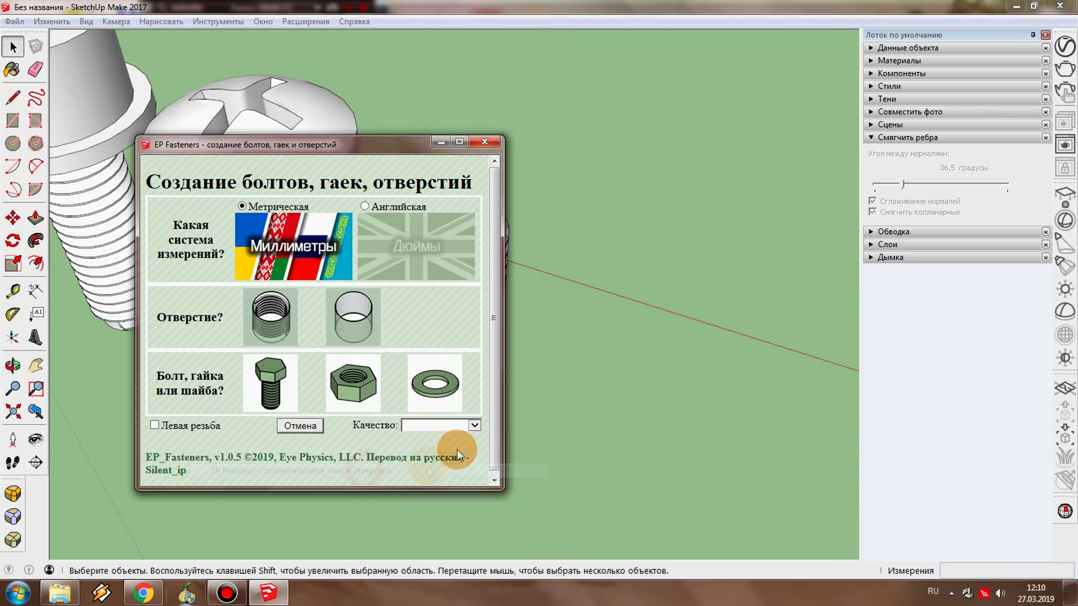
left_click(348, 388)
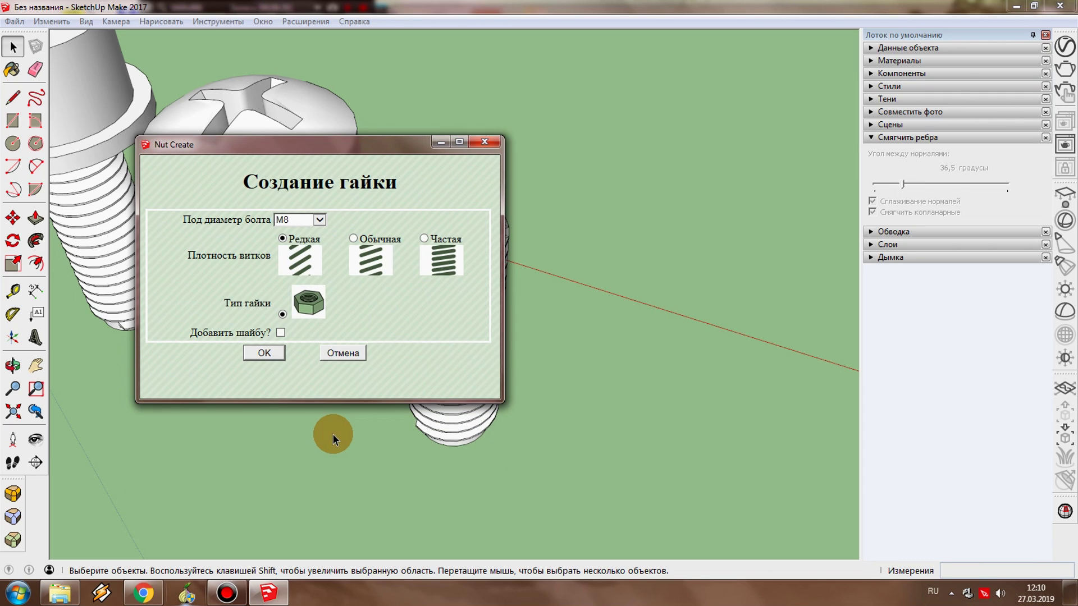
left_click(324, 219)
left_click(298, 386)
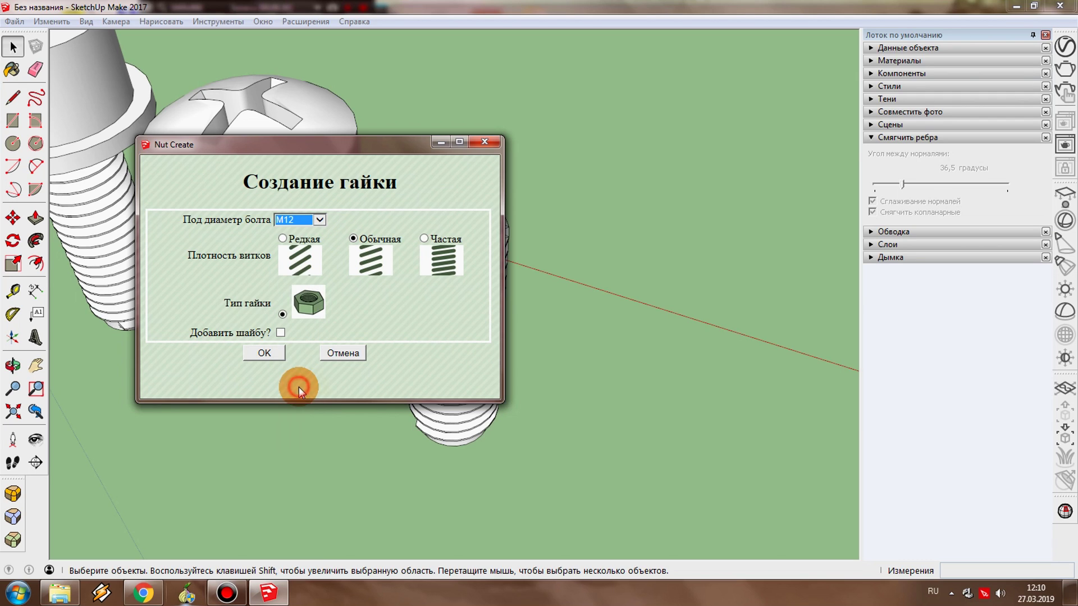
left_click(269, 350)
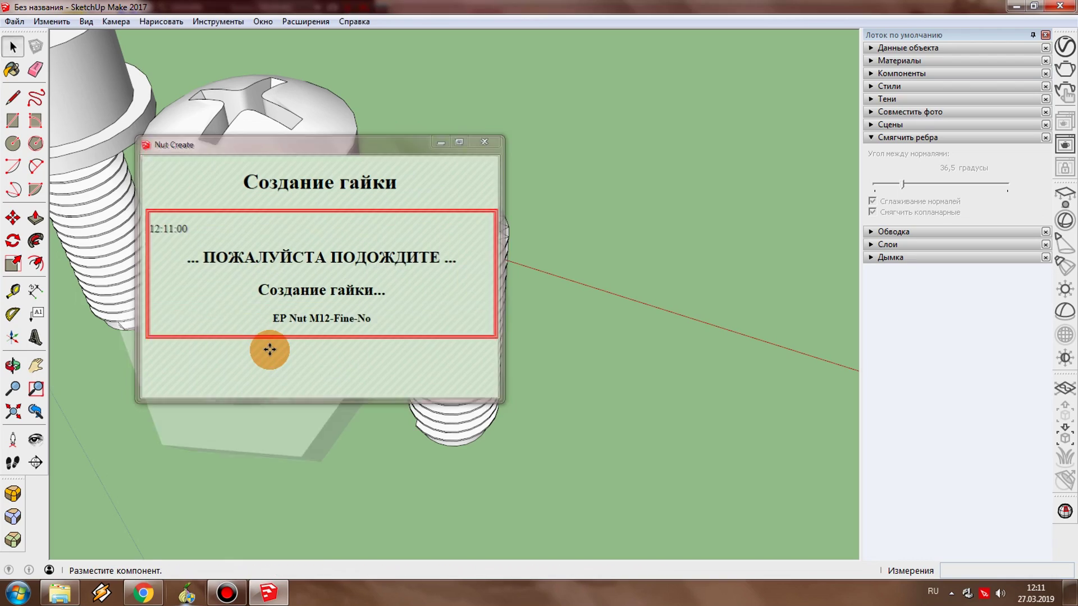
- Place the M12 nut beside the set screw
scroll(506, 451, "up", 3)
scroll(656, 462, "up", 2)
middle_click_drag(682, 457, 470, 337)
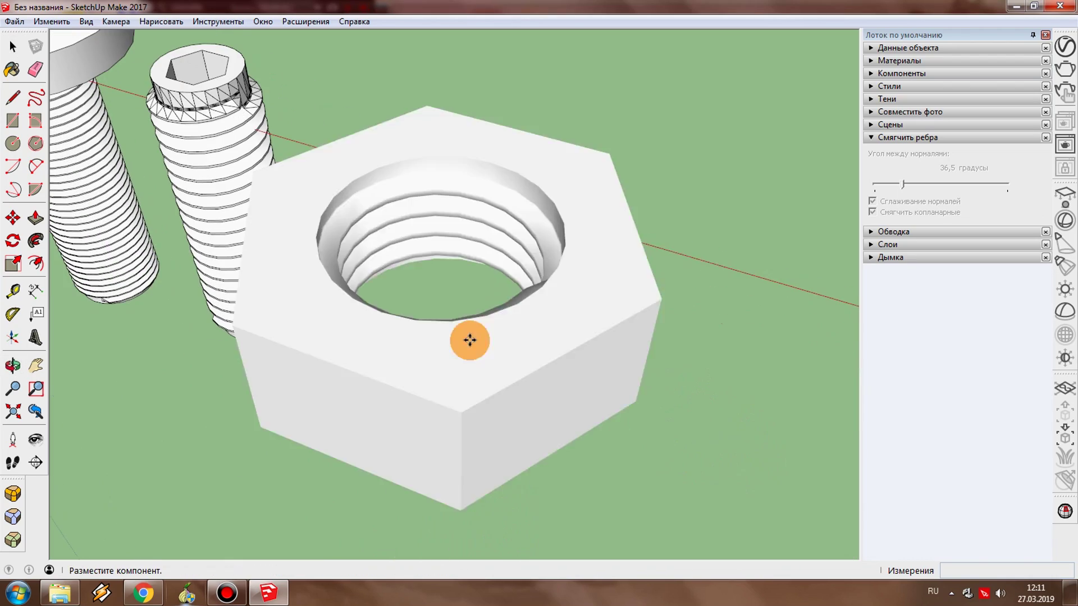
scroll(535, 336, "up", 3)
left_click(535, 336)
mouse_move(625, 349)
middle_mouse_down()
mouse_move(339, 436)
mouse_move(444, 174)
middle_mouse_up()
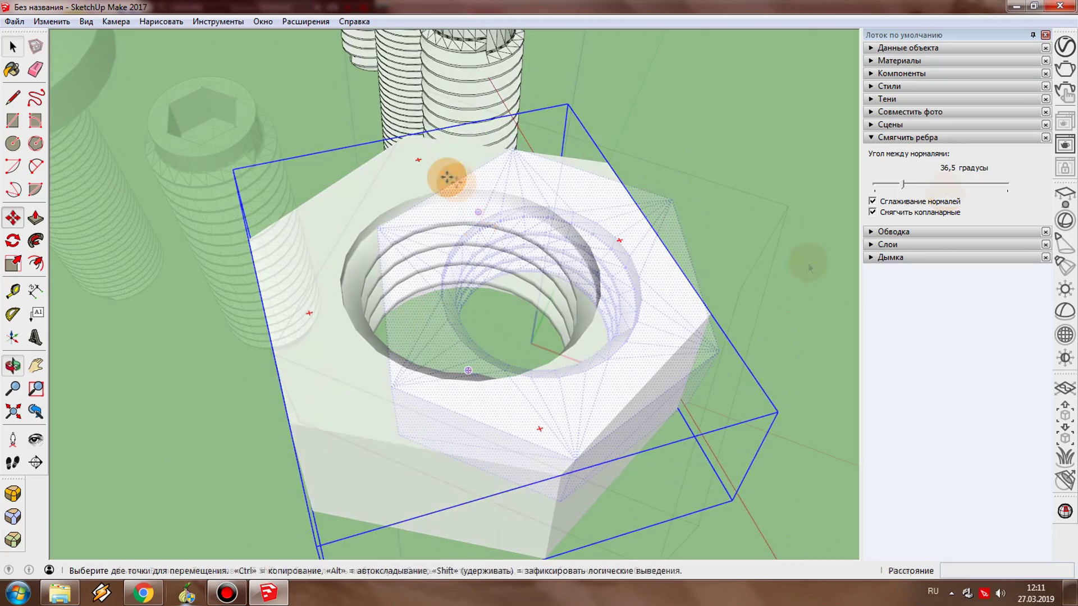
- Soften the nut's edges at 39.2 degrees and hide the dotted facet lines
left_click_drag(904, 182, 905, 182)
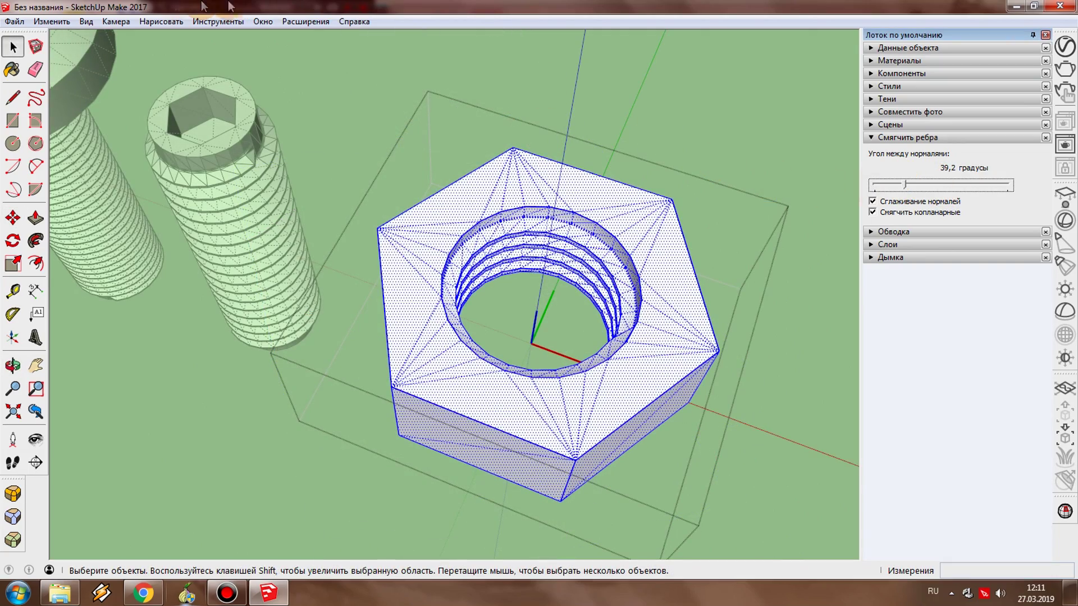
left_click(87, 22)
left_click(684, 111)
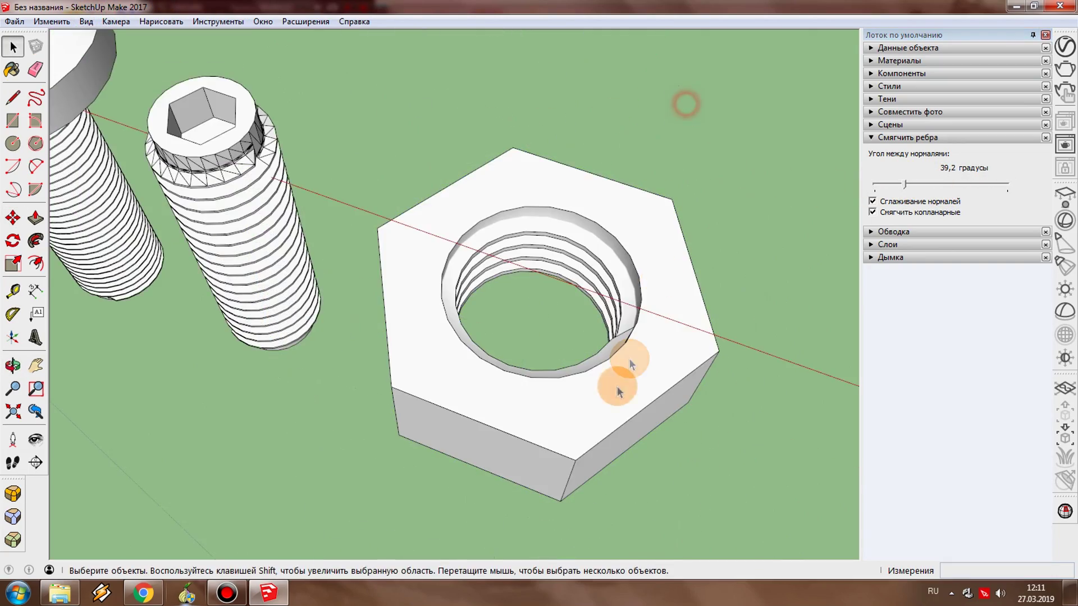
mouse_move(621, 373)
middle_mouse_down()
mouse_move(638, 173)
mouse_move(538, 308)
middle_mouse_up()
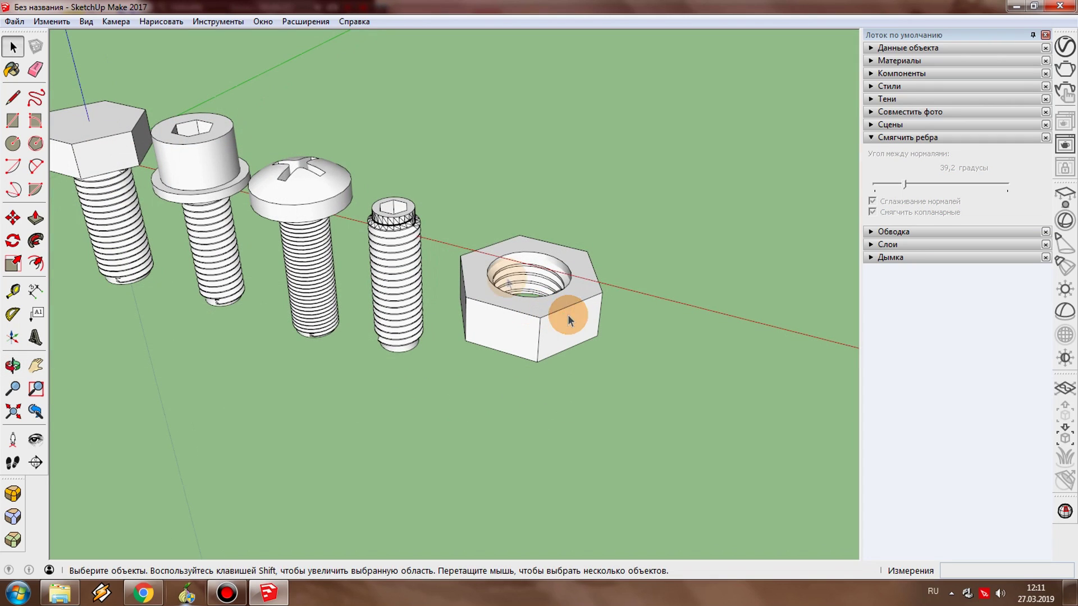
left_click(218, 22)
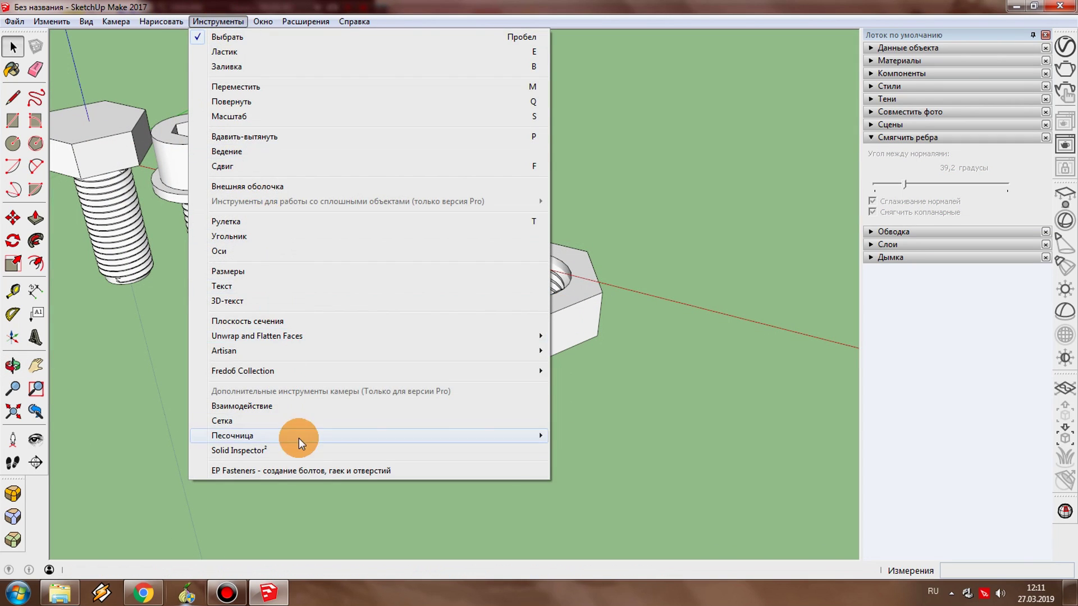
- Generate an M10 flat washer with EP Fasteners and set it down near the hex nut
left_click(310, 472)
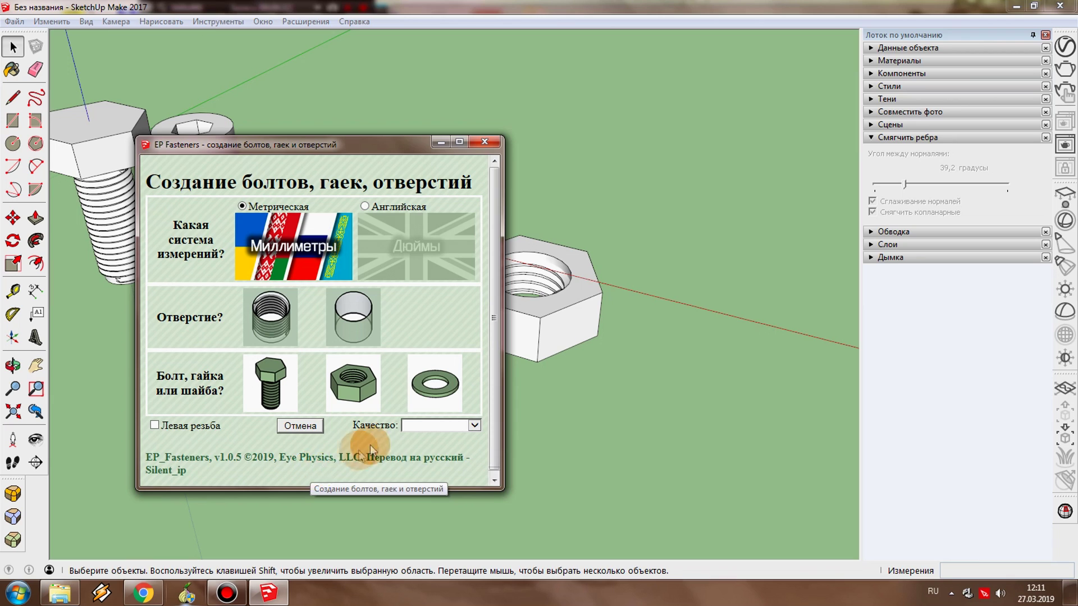
left_click(430, 389)
left_click(320, 220)
left_click(294, 379)
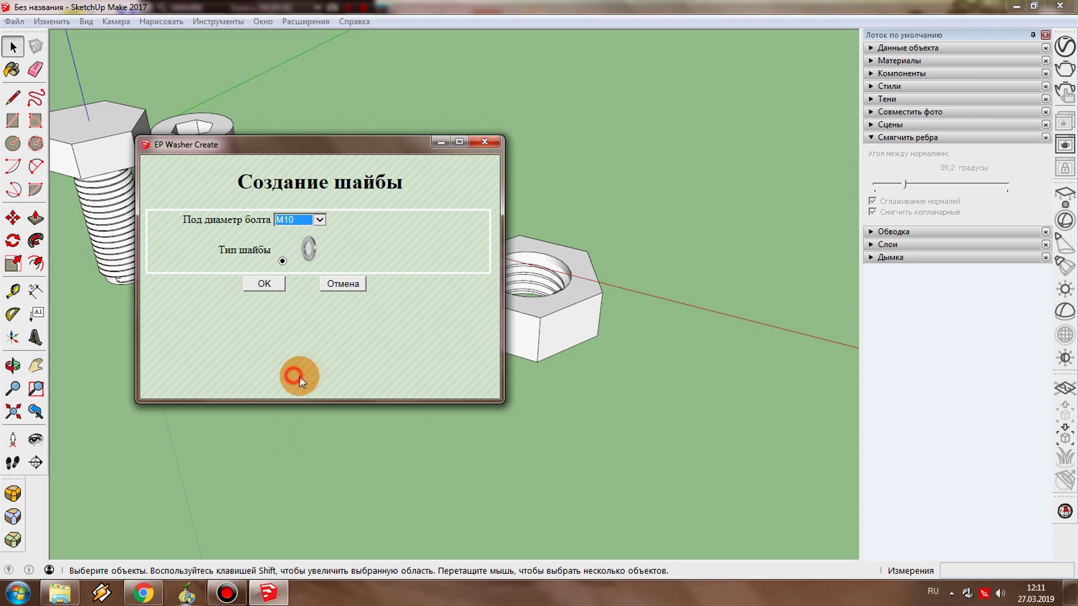
left_click(275, 286)
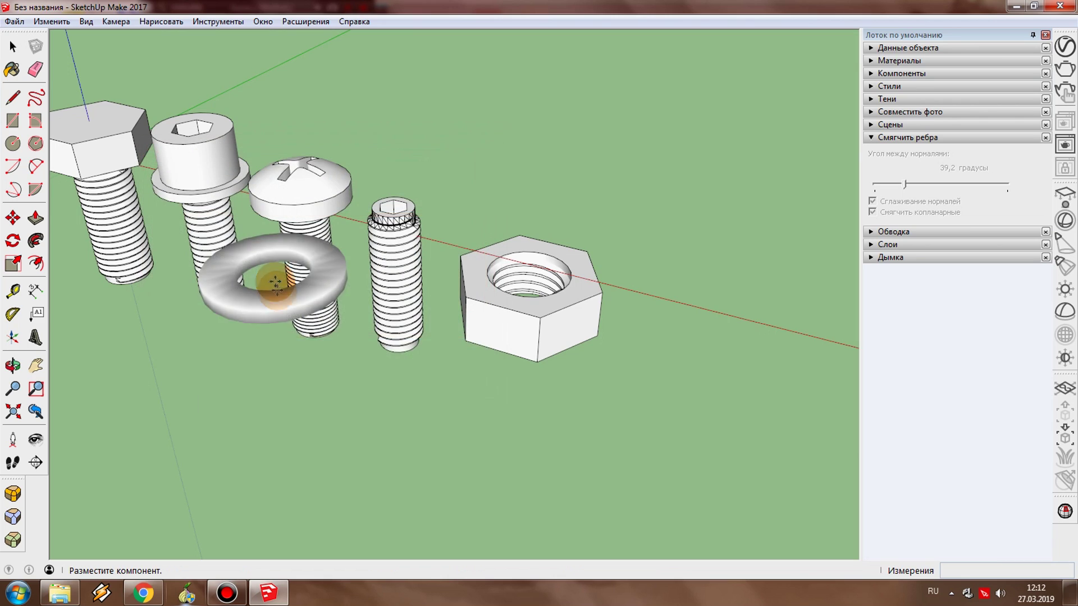
left_click(698, 356)
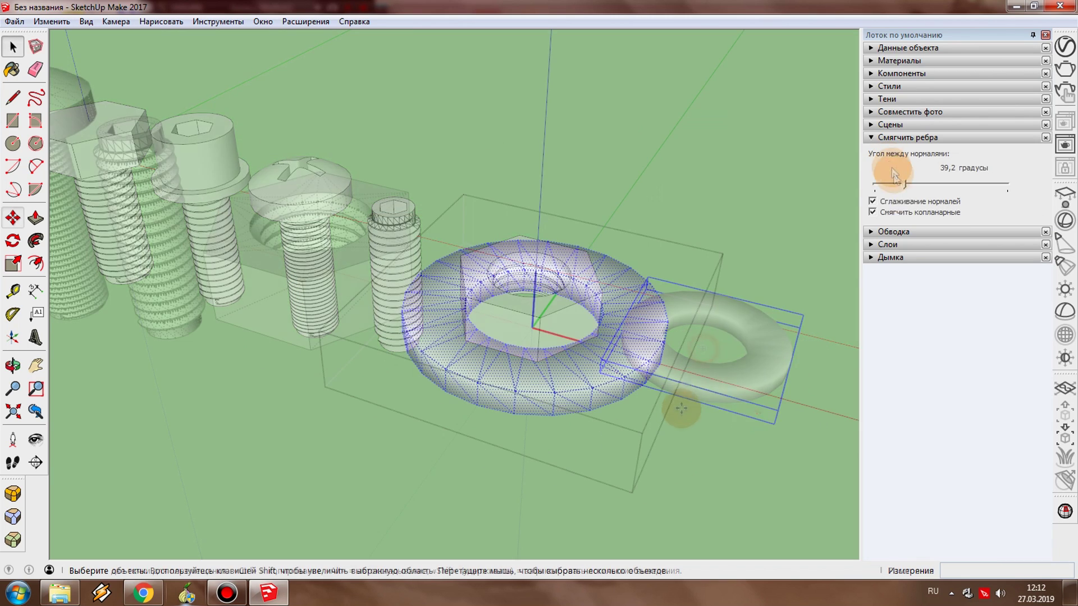
- Soften the washer's edges at 38.4 degrees and hide the hidden geometry
left_click_drag(904, 185, 903, 185)
left_click(661, 152)
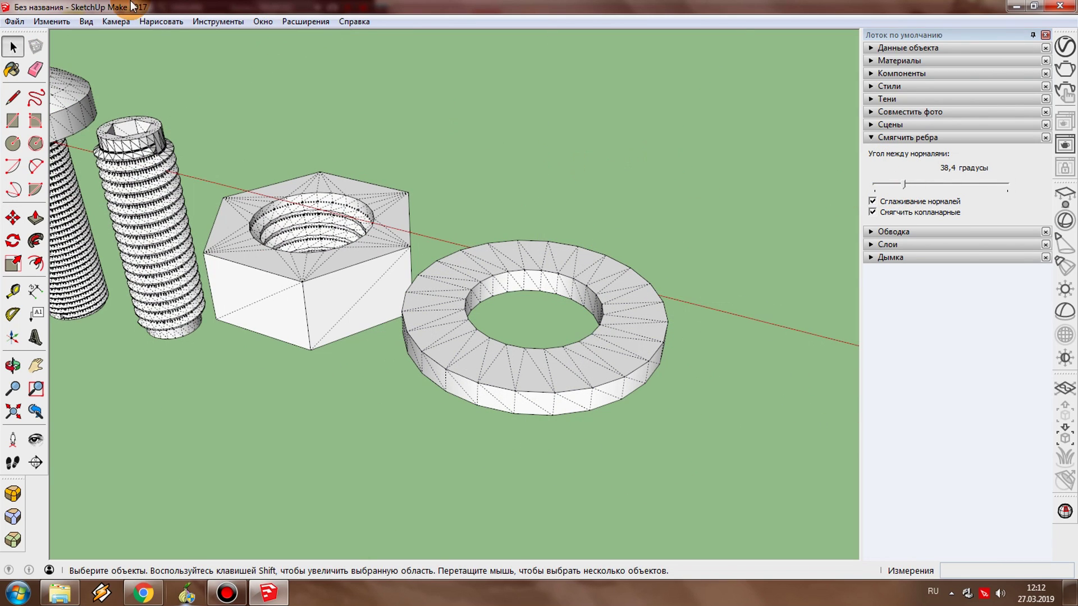
left_click(87, 21)
left_click(99, 69)
- Move the washer to a new spot near the nut
mouse_move(562, 370)
middle_mouse_down()
mouse_move(581, 333)
mouse_move(321, 377)
mouse_move(303, 423)
middle_mouse_up()
left_click(340, 392)
scroll(344, 401, "up", 3)
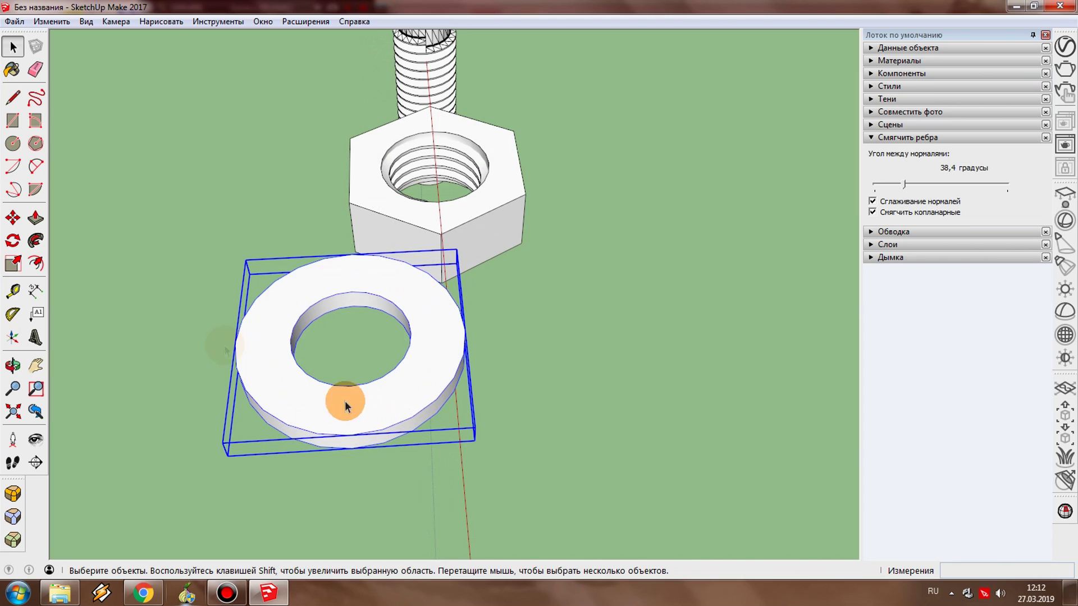
left_click(12, 218)
left_click(354, 386)
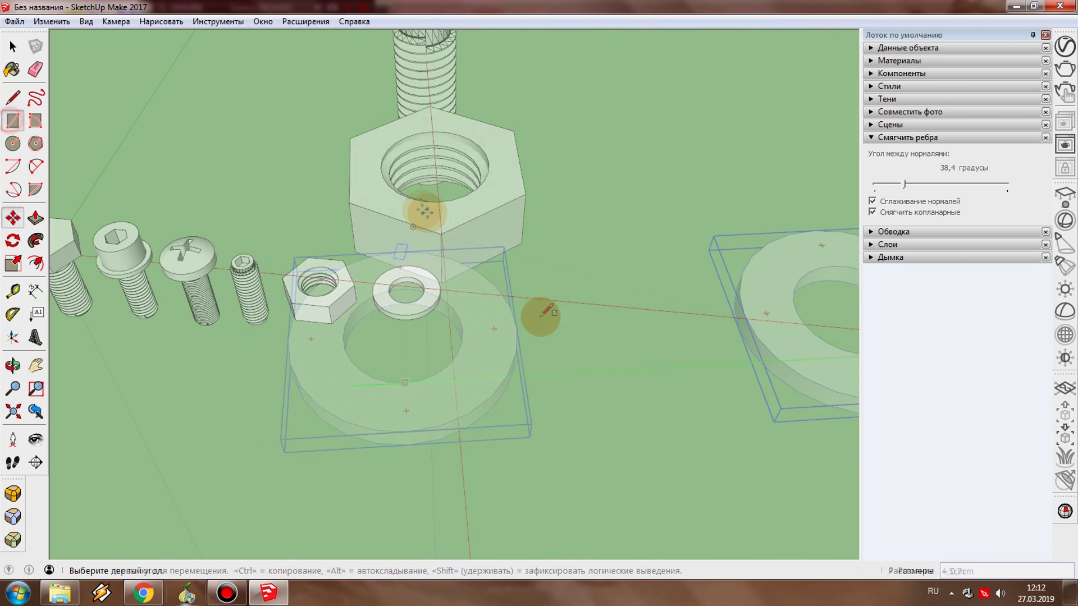
- Draw a flat rectangle about 7.2 by 8.0 cm beside the fasteners
left_click(518, 219)
left_click(788, 471)
key("space")
mouse_move(578, 366)
middle_mouse_down()
mouse_move(482, 462)
mouse_move(682, 354)
mouse_move(122, 262)
middle_mouse_up()
left_click(35, 217)
- Push/pull the rectangle up 2.0 cm into a solid block
left_click_drag(558, 353, 560, 400)
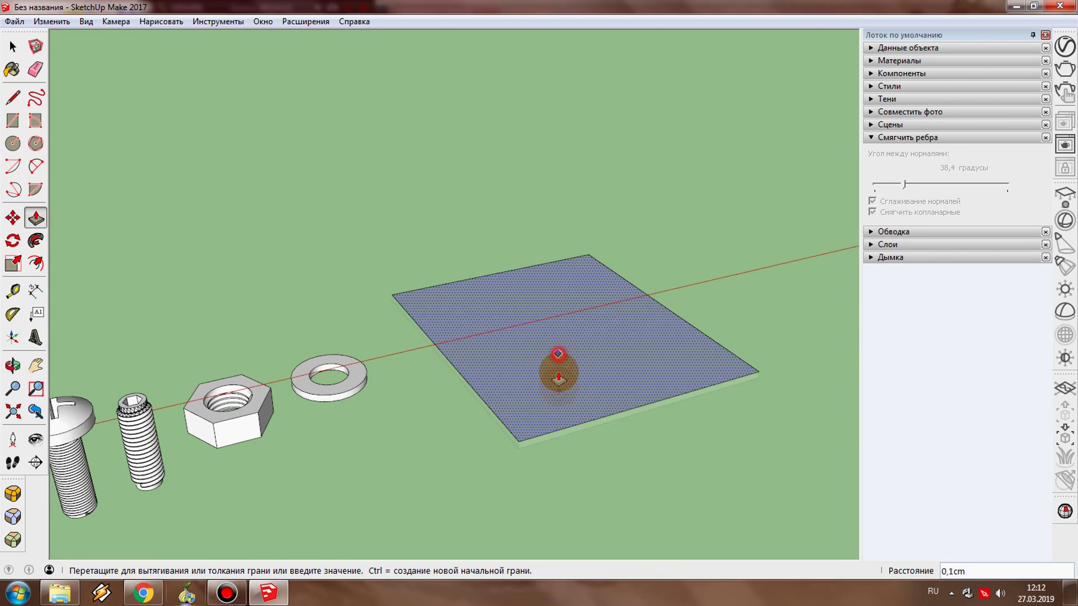
left_click_drag(561, 400, 601, 452)
middle_click_drag(601, 453, 513, 447)
key("space")
middle_click_drag(568, 416, 551, 379)
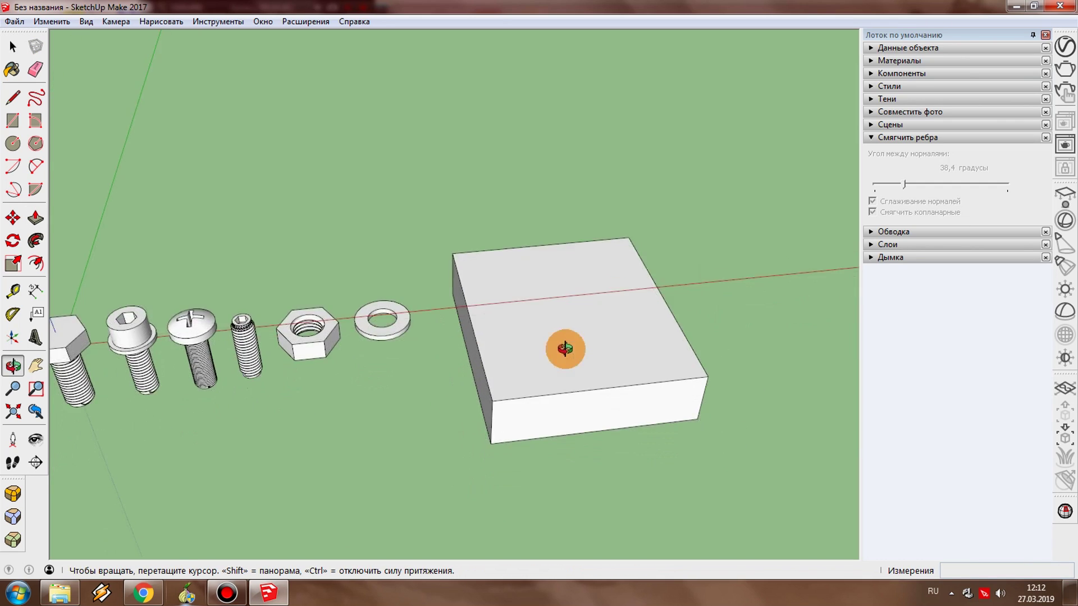
scroll(550, 378, "up", 2)
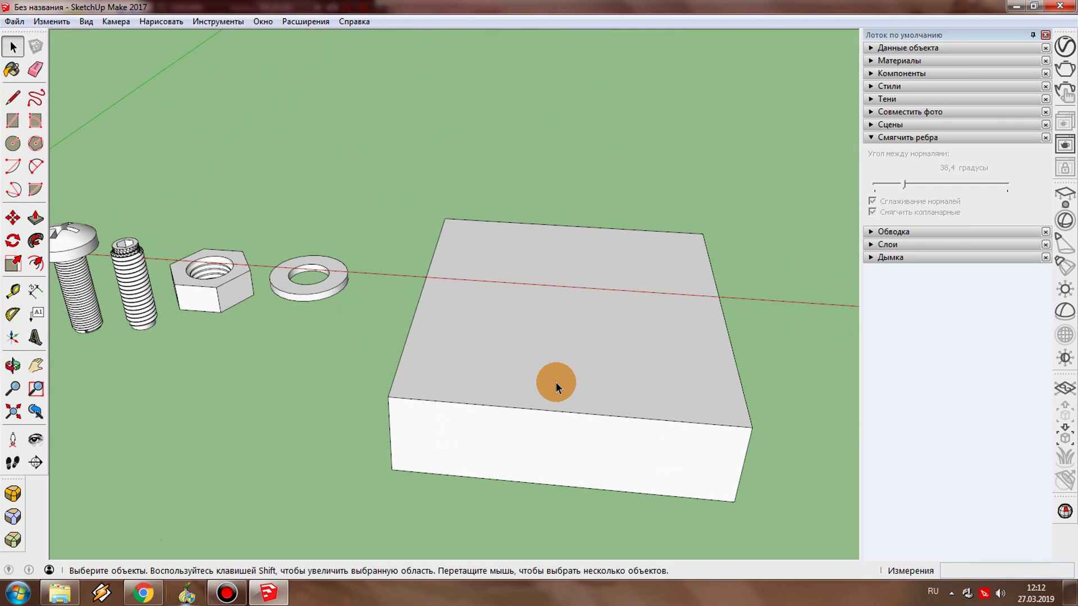
left_click(218, 21)
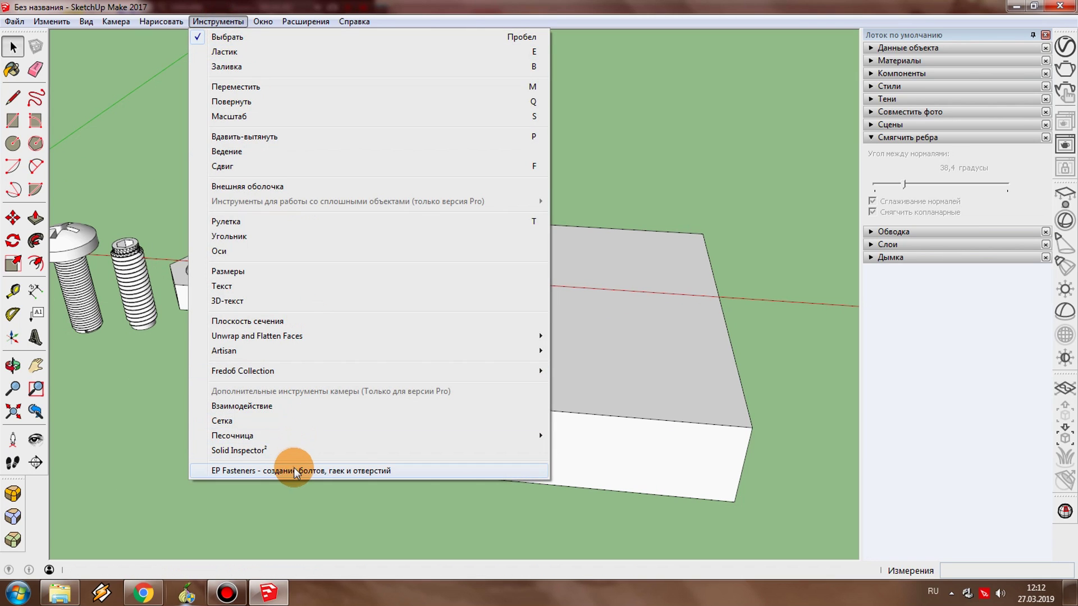
- Generate an 8.8 mm plain drilled hole, not through, 10 mm deep
left_click(295, 471)
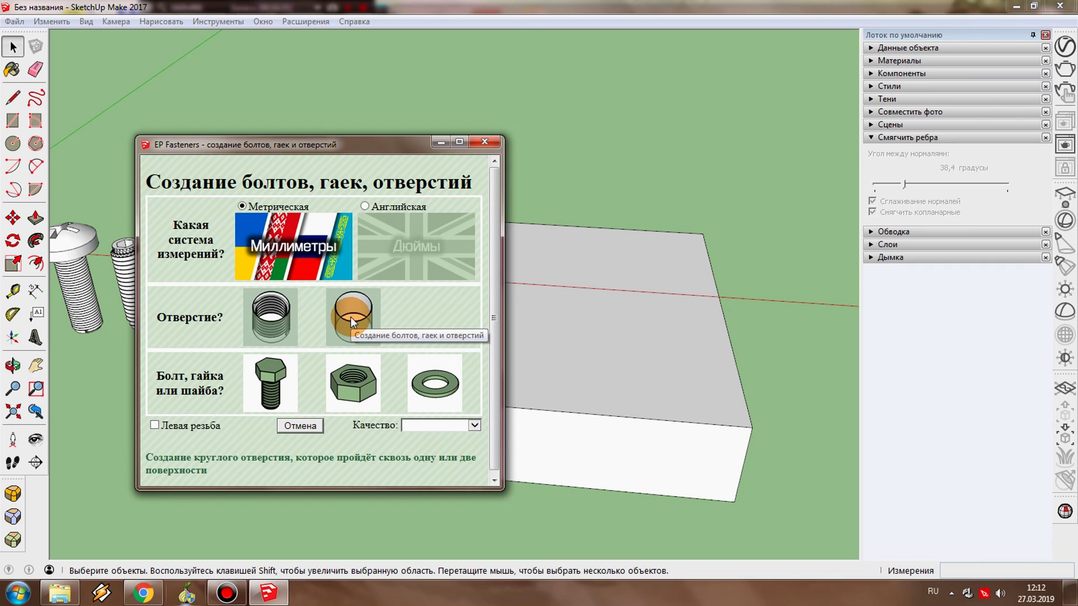
left_click(351, 317)
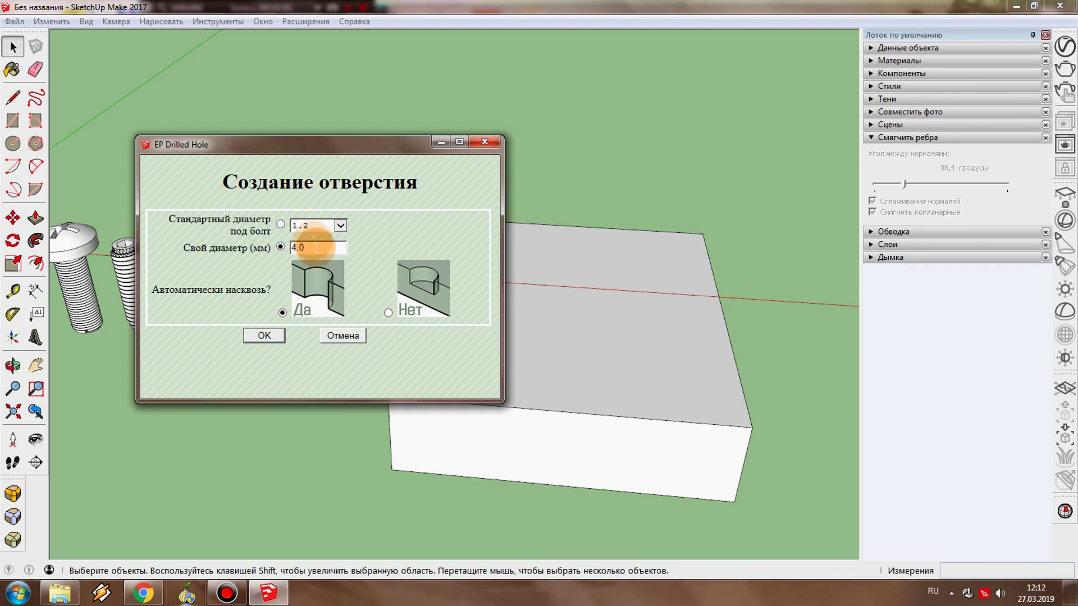
left_click(341, 225)
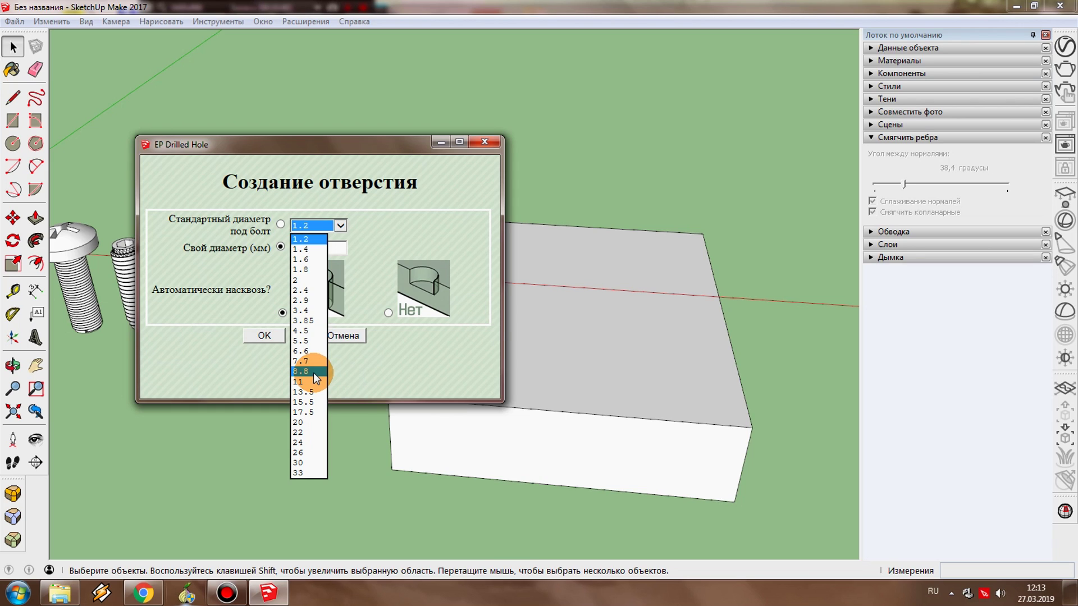
left_click(313, 373)
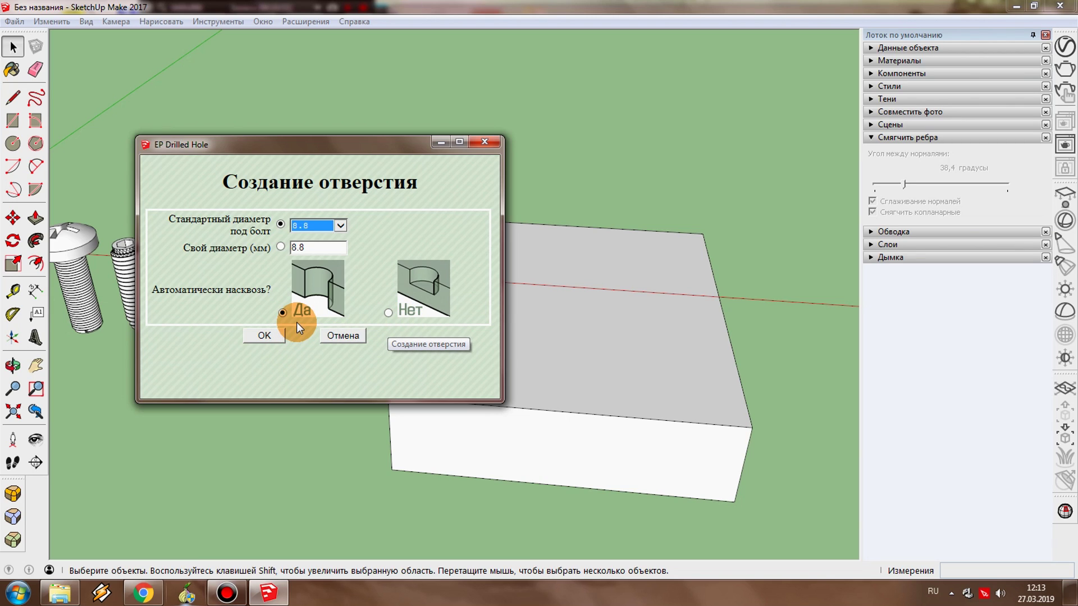
left_click(387, 312)
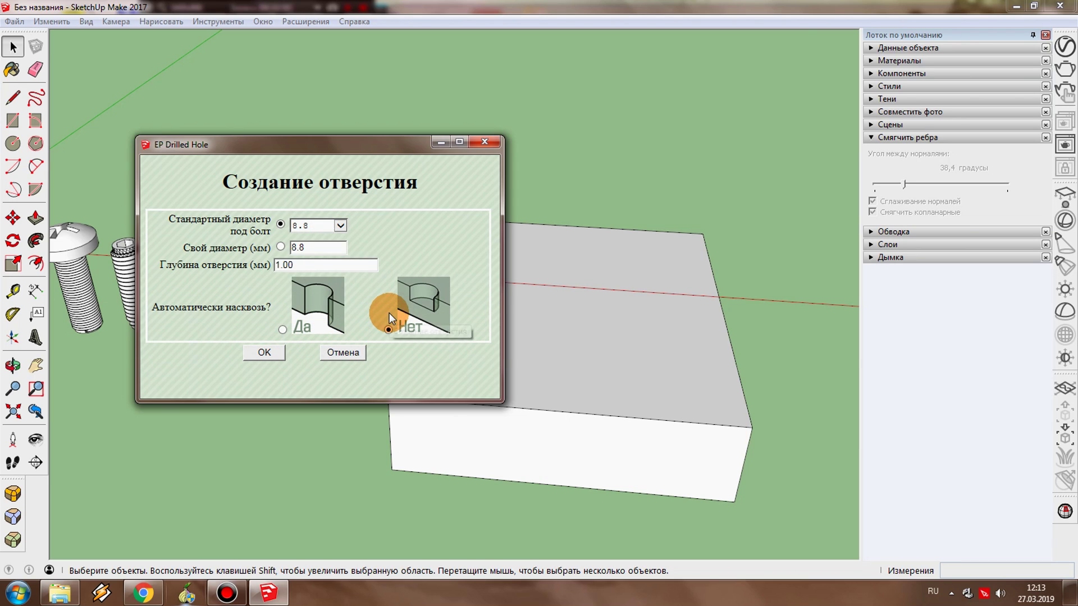
left_click_drag(293, 264, 264, 268)
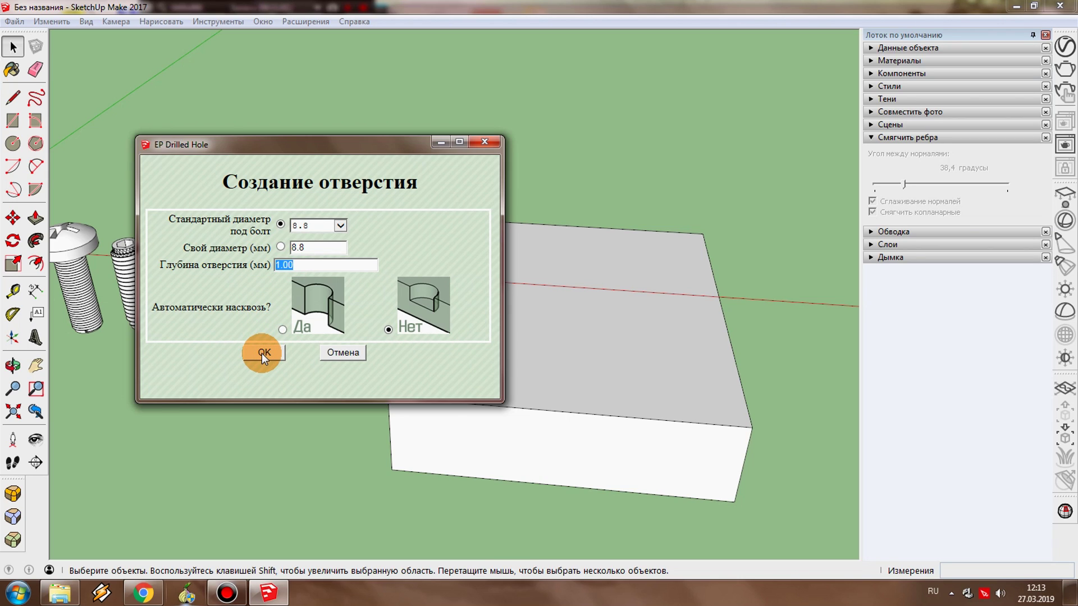
type("10")
left_click(262, 353)
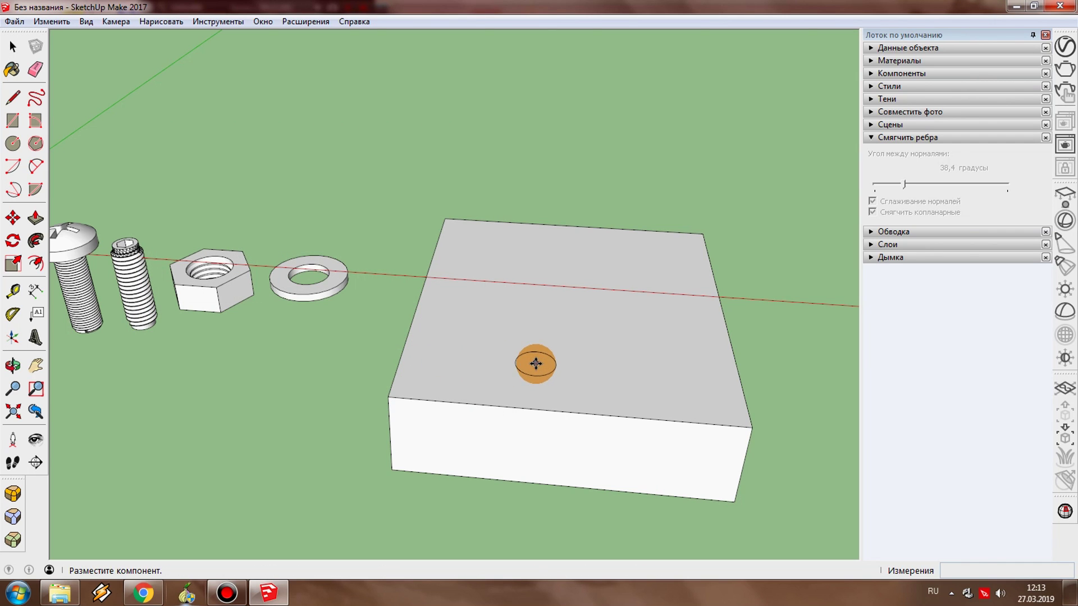
- Place the 8.8 mm hole on the block's top face and switch to X-ray face style to see into it
left_click(530, 366)
mouse_move(655, 399)
middle_mouse_down()
mouse_move(648, 348)
mouse_move(511, 418)
middle_mouse_up()
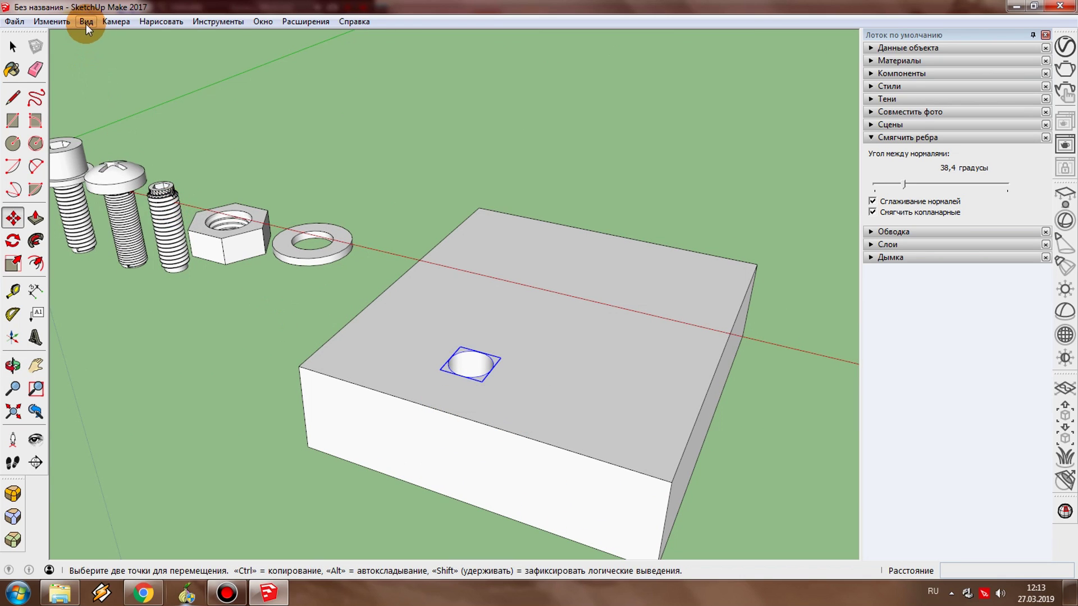
left_click(86, 21)
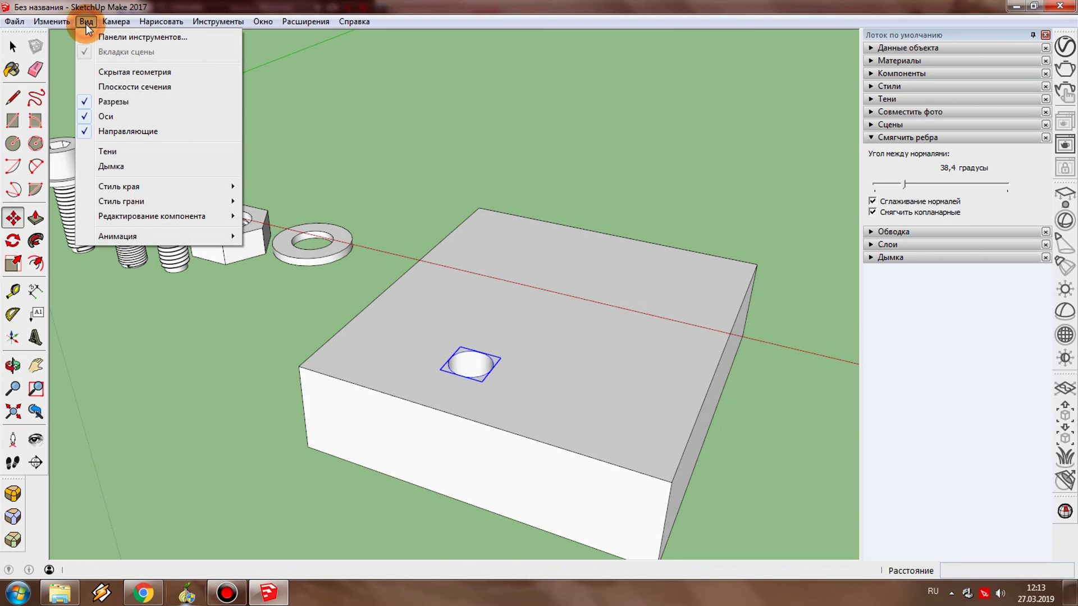
left_click(203, 206)
left_click(281, 203)
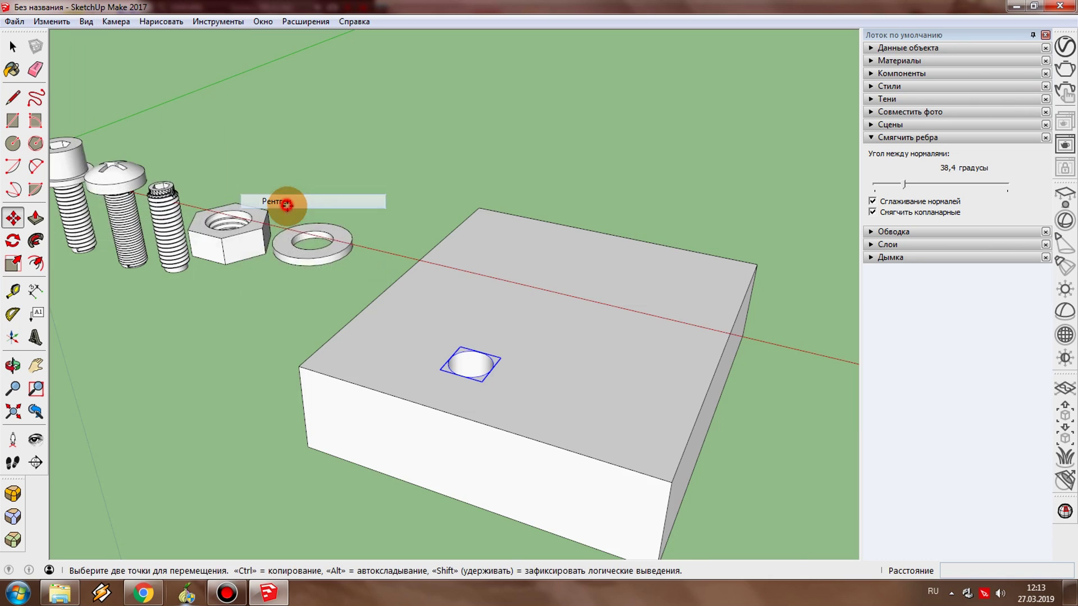
mouse_move(474, 450)
middle_mouse_down()
mouse_move(530, 388)
mouse_move(573, 315)
mouse_move(577, 277)
mouse_move(568, 313)
mouse_move(553, 321)
mouse_move(422, 288)
mouse_move(428, 257)
mouse_move(487, 357)
mouse_move(513, 474)
mouse_move(520, 426)
middle_mouse_up()
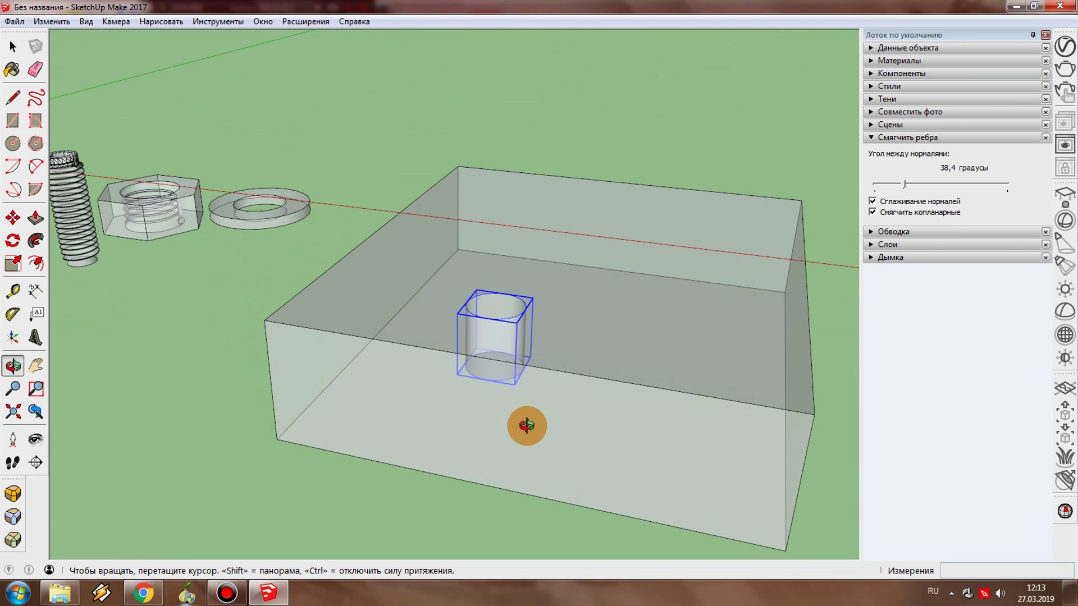
- Select the box's top face, orbit underneath it, and return to a level view
scroll(584, 415, "down", 1)
scroll(729, 455, "up", 3)
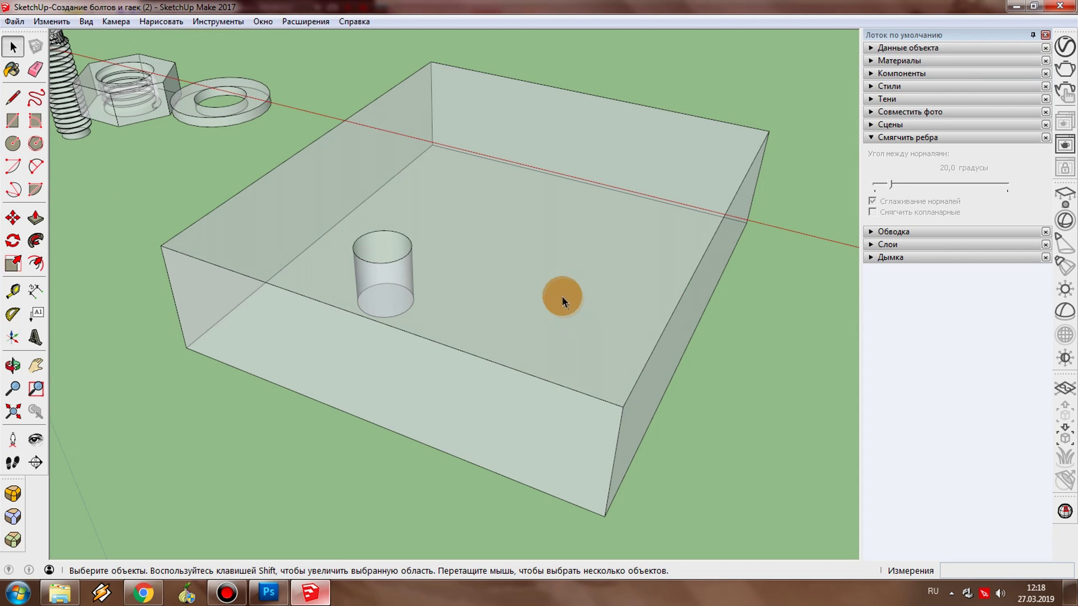
left_click(560, 288)
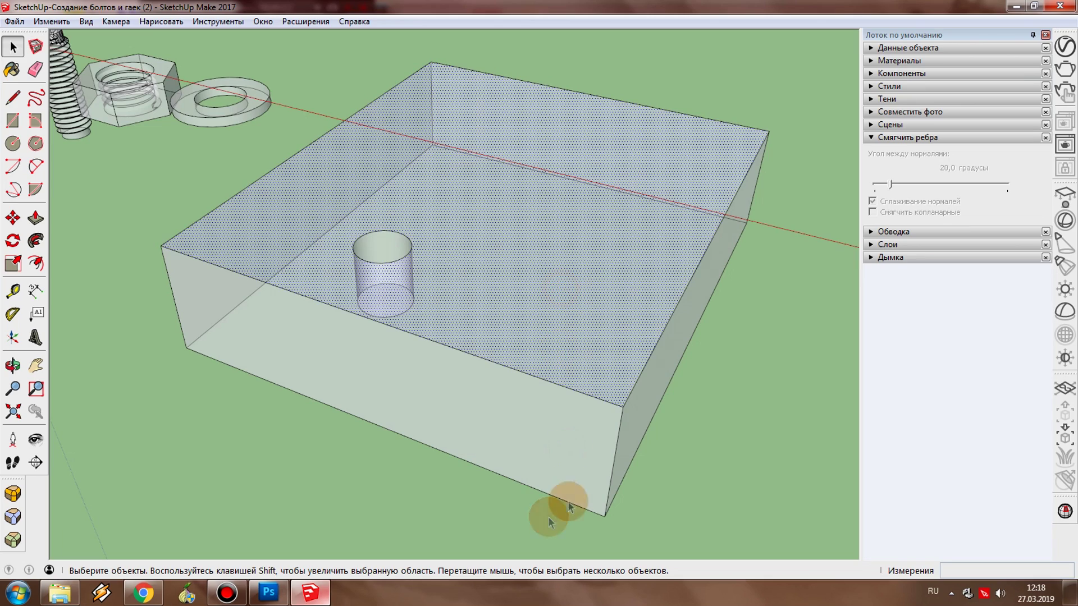
middle_click_drag(503, 493, 493, 210)
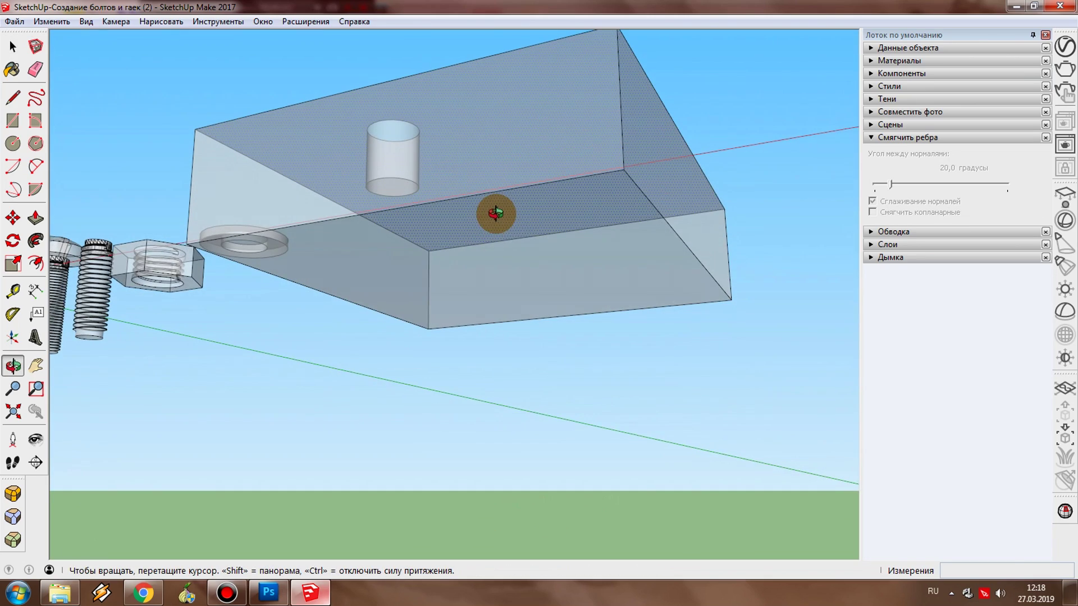
mouse_move(607, 116)
middle_mouse_down()
mouse_move(611, 295)
mouse_move(642, 392)
mouse_move(621, 320)
mouse_move(611, 348)
middle_mouse_up()
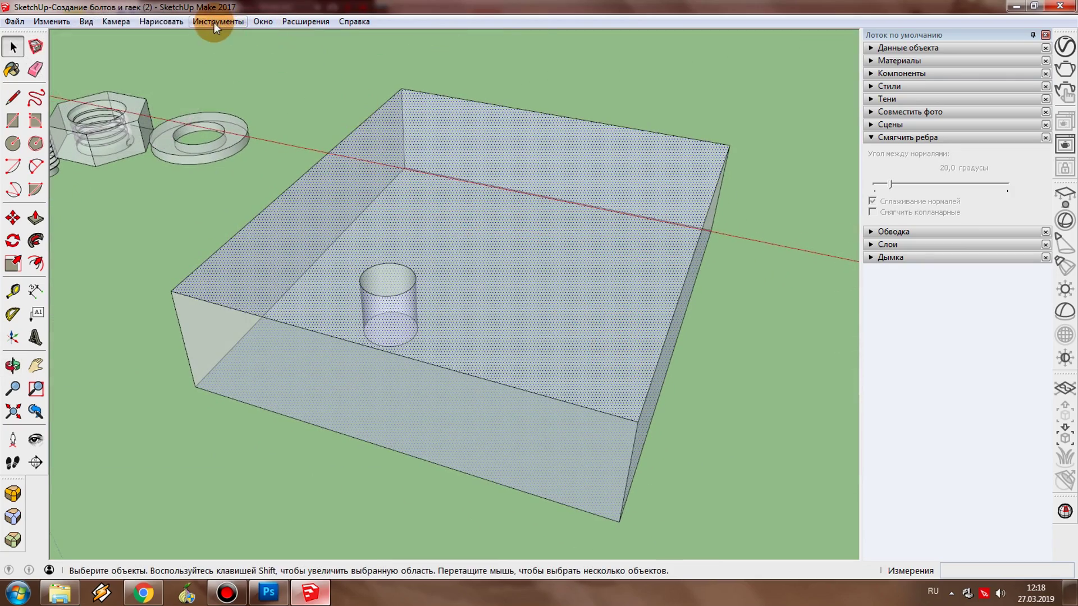
- Generate an 8.8 mm EP Fasteners drilled hole and place it on the box's top face
left_click(214, 23)
left_click(310, 371)
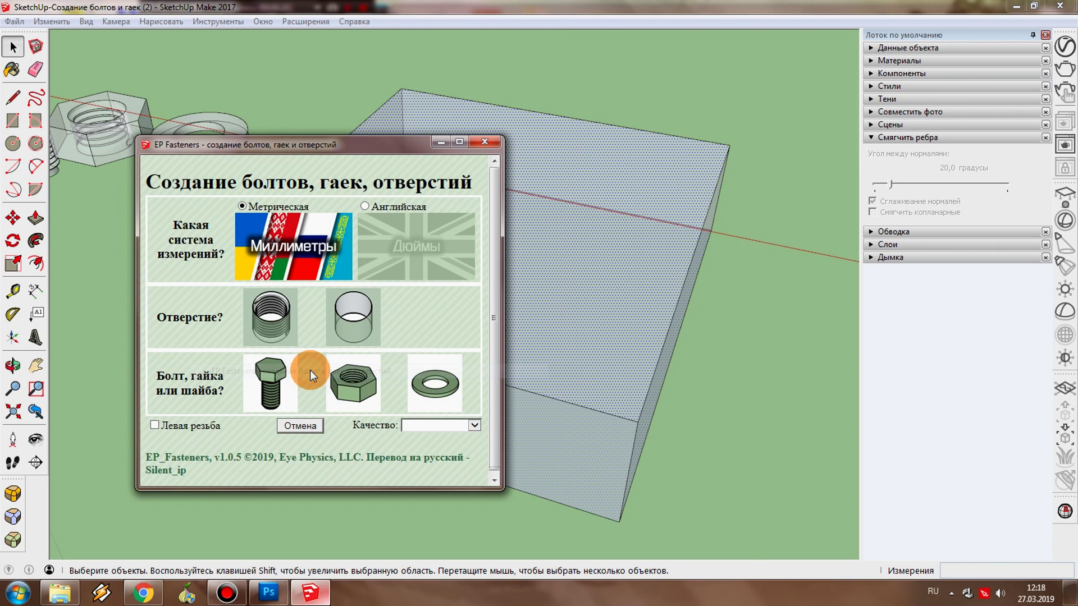
left_click(362, 320)
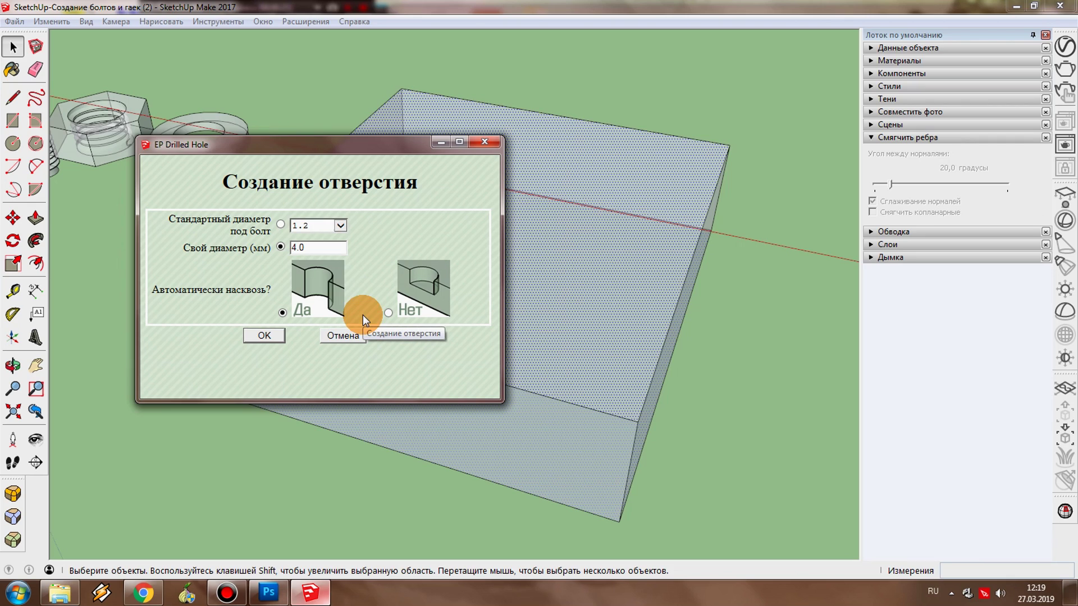
left_click_drag(320, 248, 238, 242)
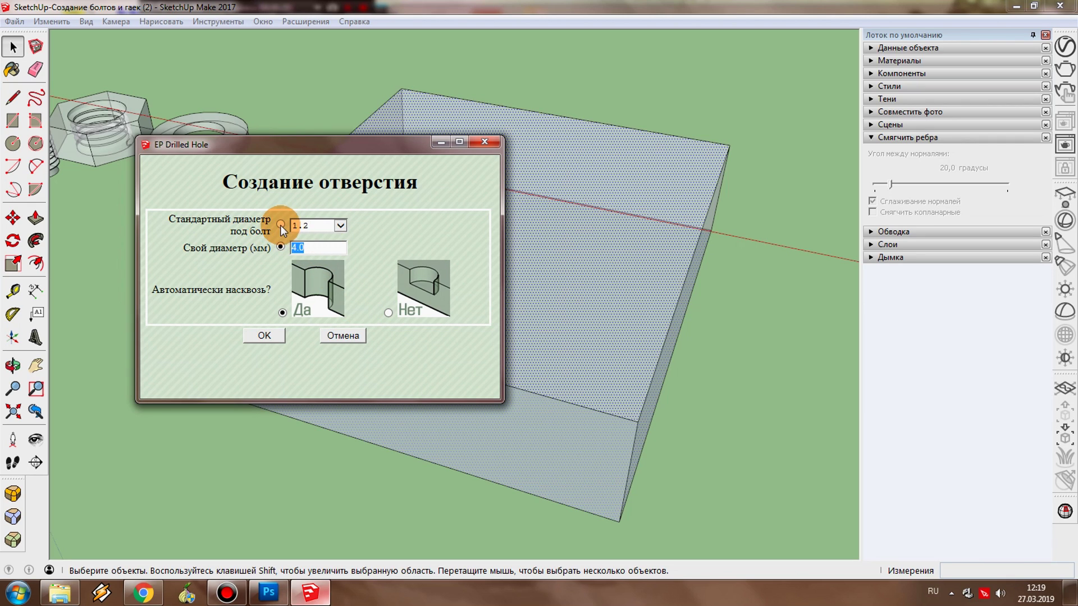
left_click(339, 226)
left_click(306, 372)
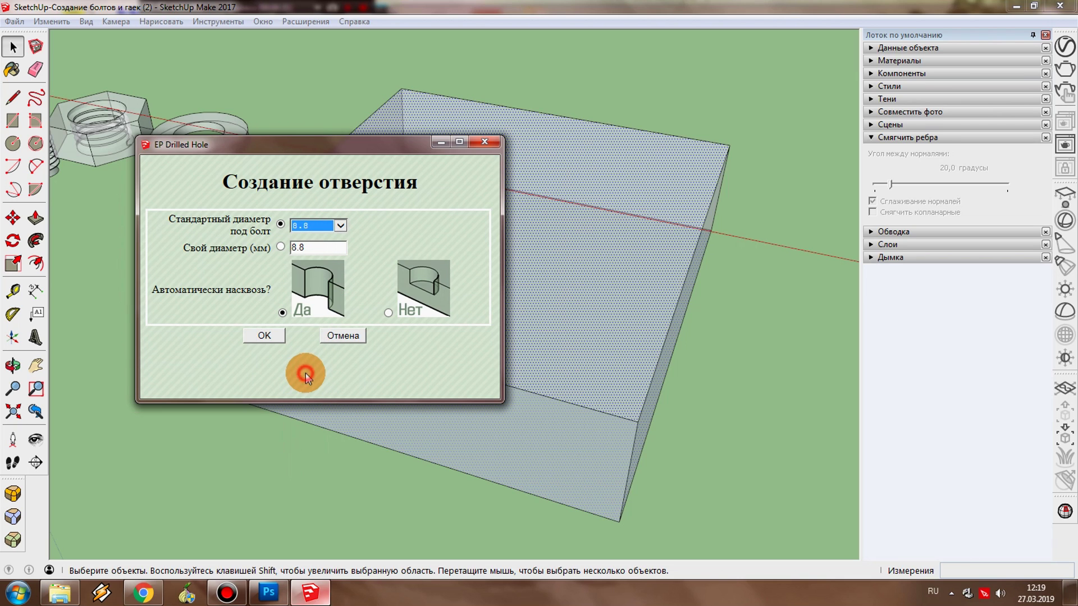
left_click(265, 335)
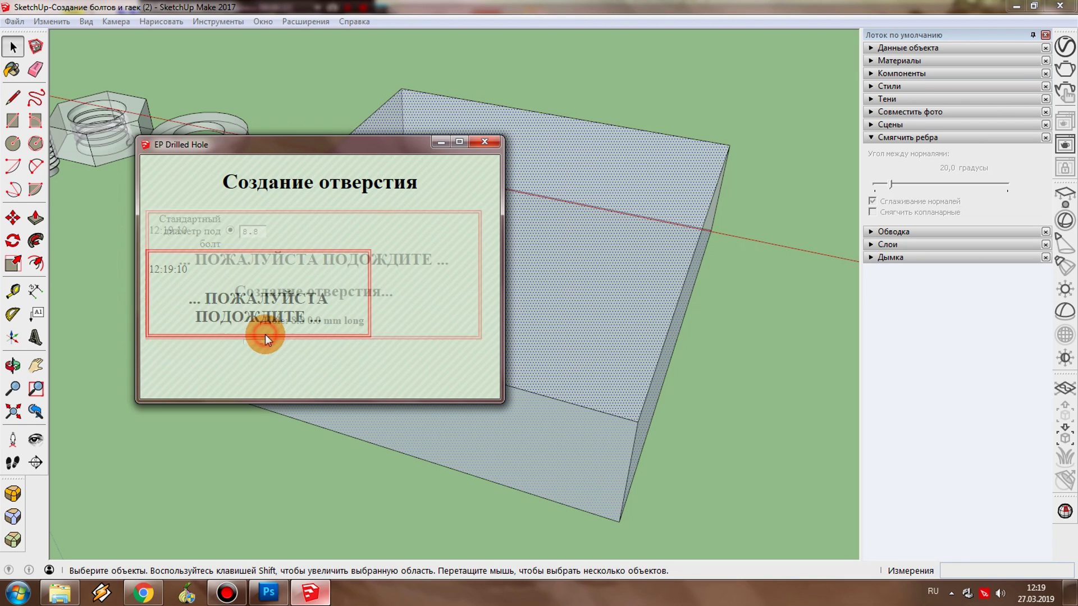
left_click(526, 325)
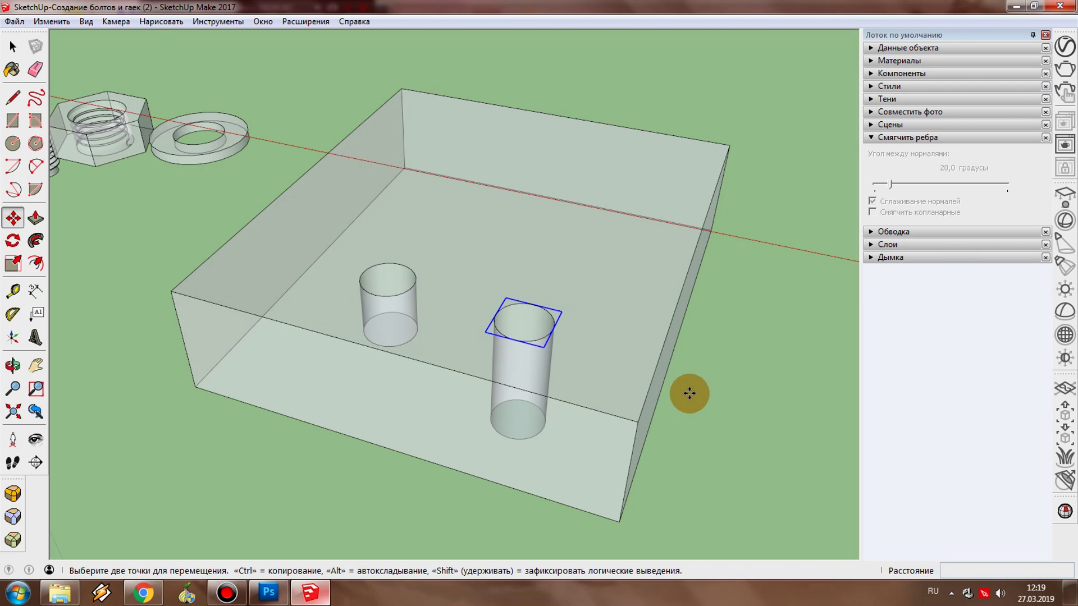
- Move the new hole beside the first one, then start a rectangle beside the box
key("o")
mouse_move(775, 366)
left_mouse_down()
mouse_move(513, 474)
mouse_move(623, 507)
mouse_move(433, 325)
mouse_move(448, 440)
mouse_move(354, 291)
left_mouse_up()
scroll(490, 447, "up", 3)
scroll(490, 385, "up", 1)
key("space")
left_click_drag(530, 465, 530, 465)
left_click(13, 218)
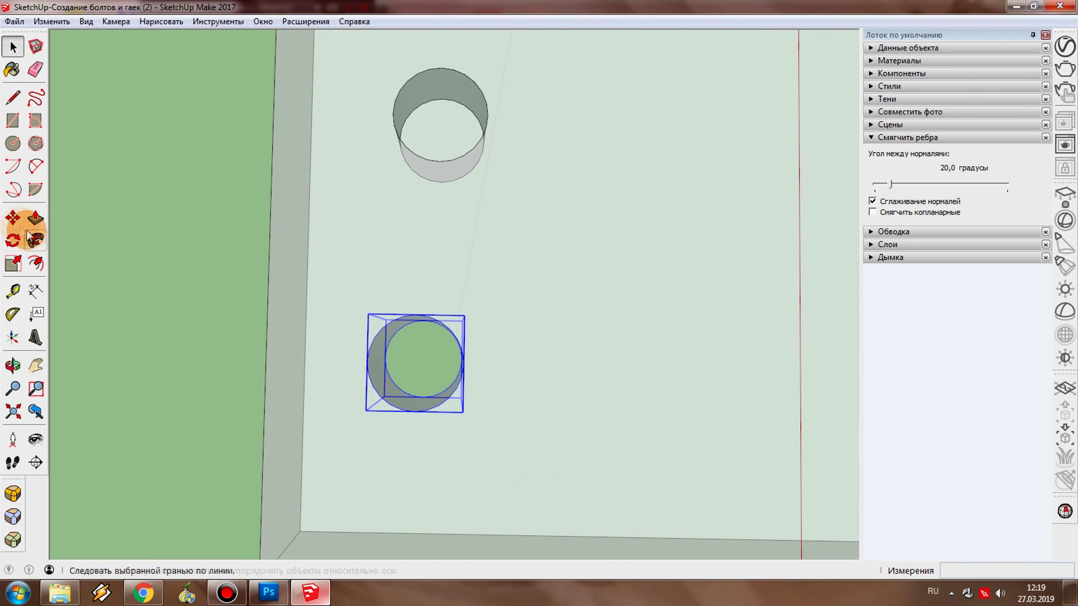
left_click(416, 315)
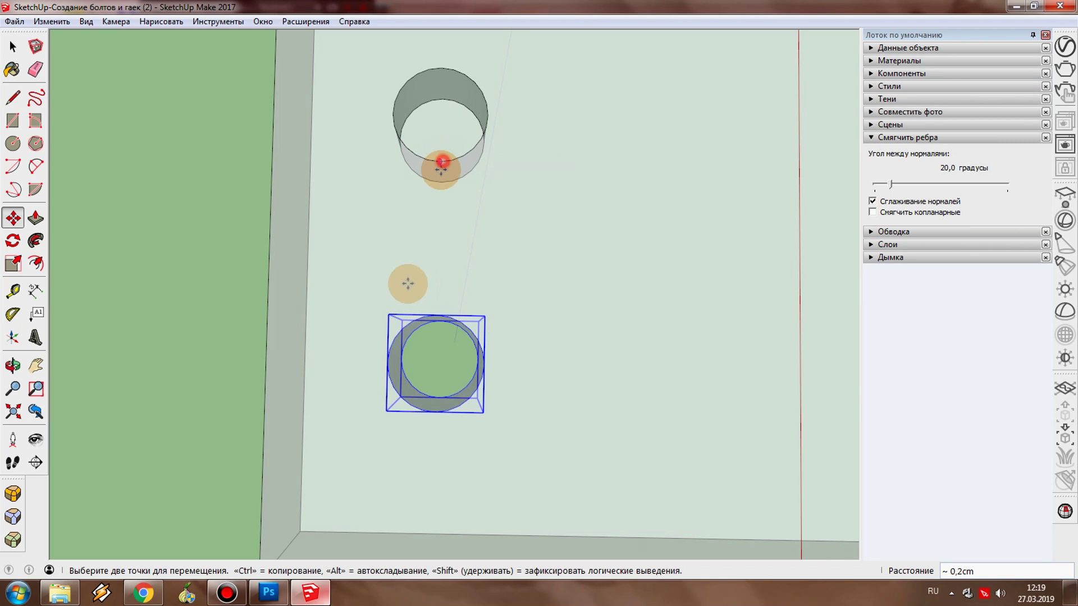
scroll(512, 243, "down", 3)
scroll(401, 337, "down", 3)
middle_click_drag(401, 337, 456, 240)
key("r")
left_click(458, 239)
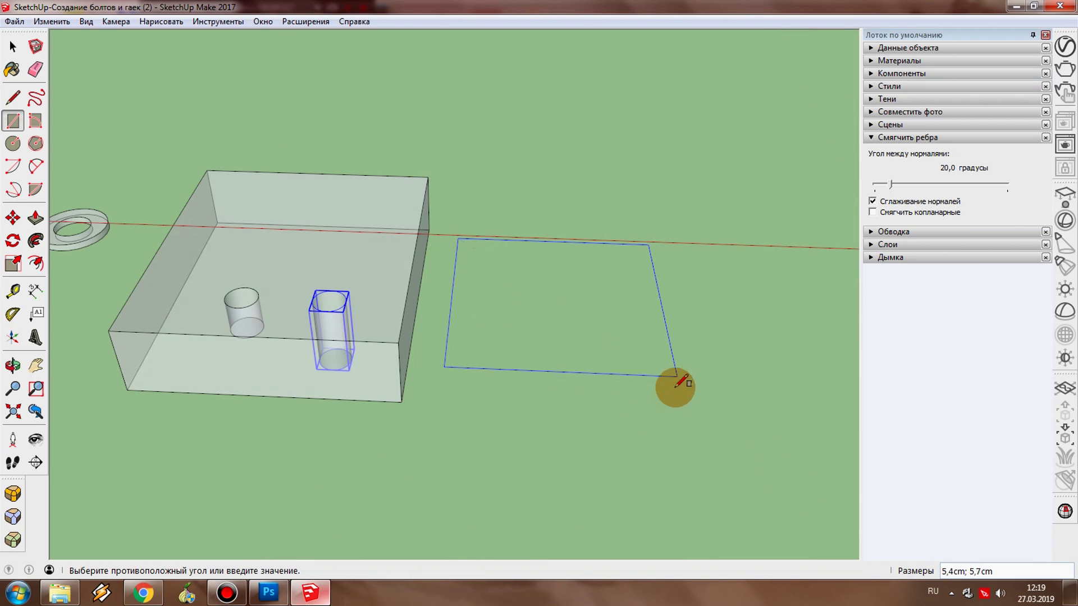
- Finish the rectangle beside the box and draw a vertical side profile on it with lines
left_click(694, 411)
key("space")
key("l")
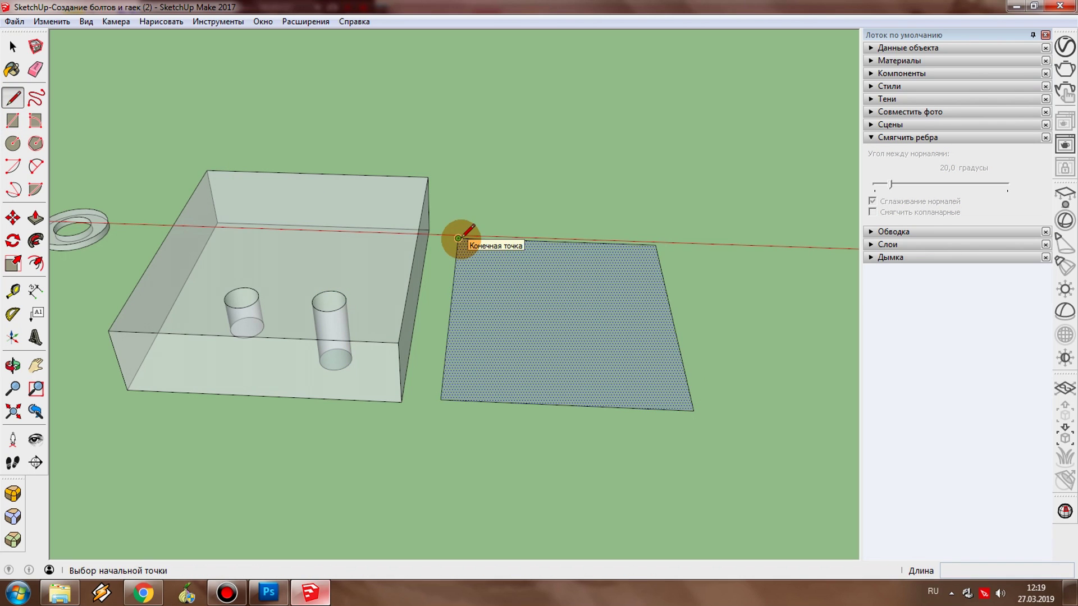
left_click(458, 238)
middle_click_drag(458, 159, 451, 152)
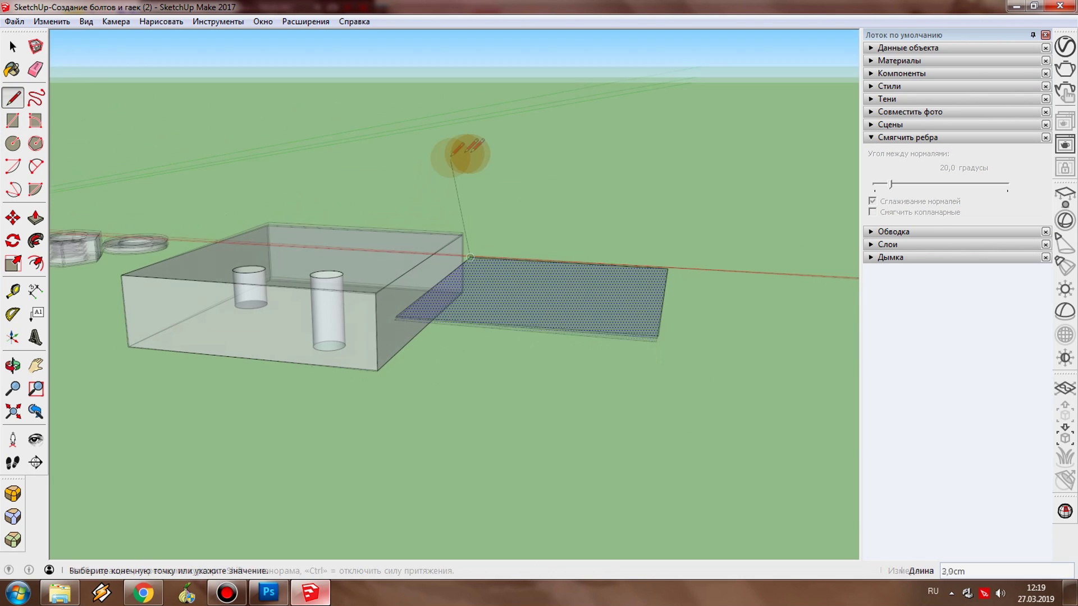
left_click(381, 368)
middle_click_drag(380, 368, 573, 328)
left_click(659, 324)
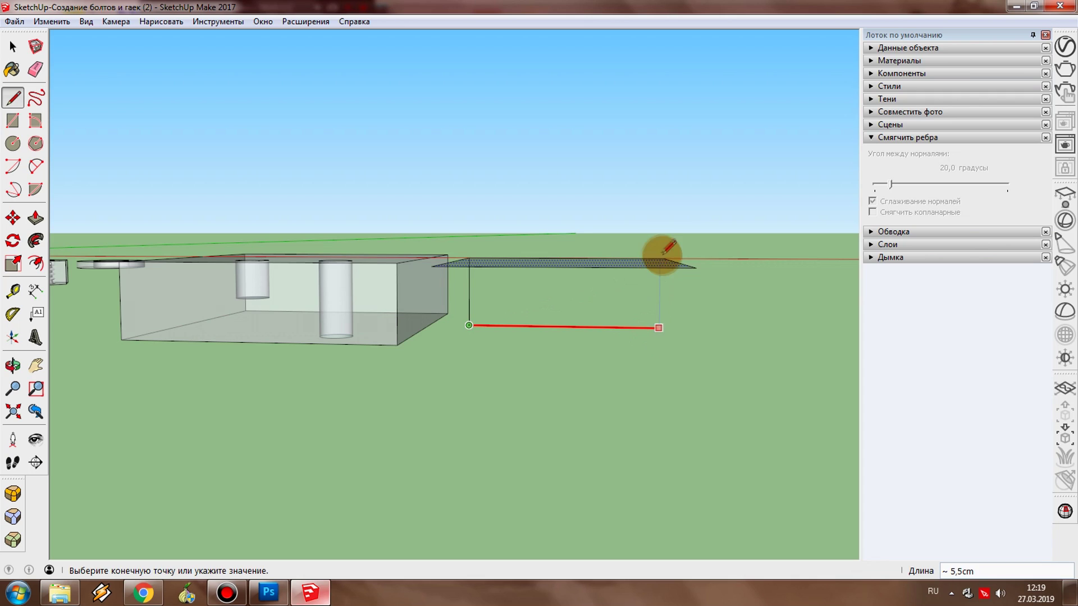
left_click(665, 259)
middle_click_drag(655, 256, 631, 308)
- Push/pull the profile into a sloped block and view both blocks from above
key("space")
key("m")
left_click_drag(656, 327, 461, 330)
key("space")
key("p")
mouse_move(461, 330)
middle_mouse_down()
mouse_move(573, 328)
mouse_move(637, 307)
middle_mouse_up()
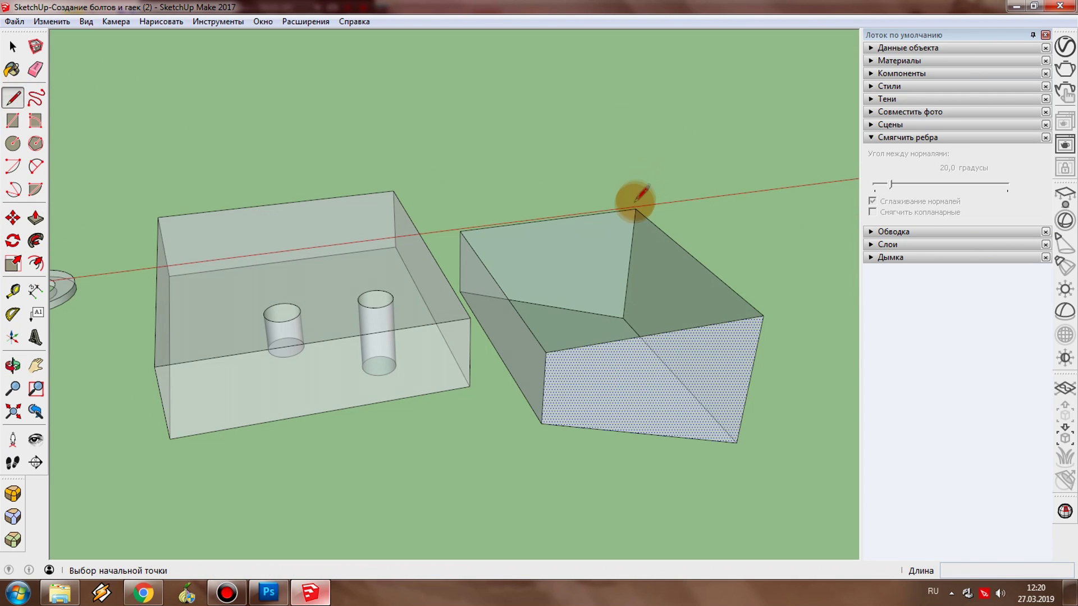
key("space")
mouse_move(754, 313)
middle_mouse_down()
mouse_move(618, 308)
mouse_move(637, 174)
mouse_move(637, 7)
middle_mouse_up()
left_click(618, 303)
mouse_move(673, 193)
middle_mouse_down()
mouse_move(652, 429)
mouse_move(650, 414)
mouse_move(477, 311)
mouse_move(486, 343)
mouse_move(318, 157)
middle_mouse_up()
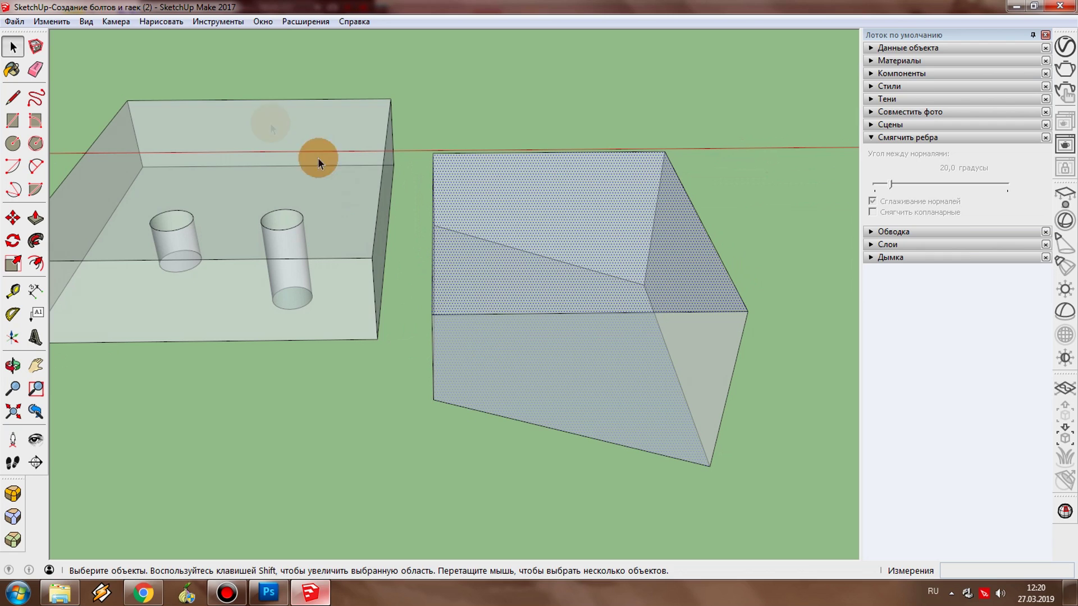
left_click(224, 18)
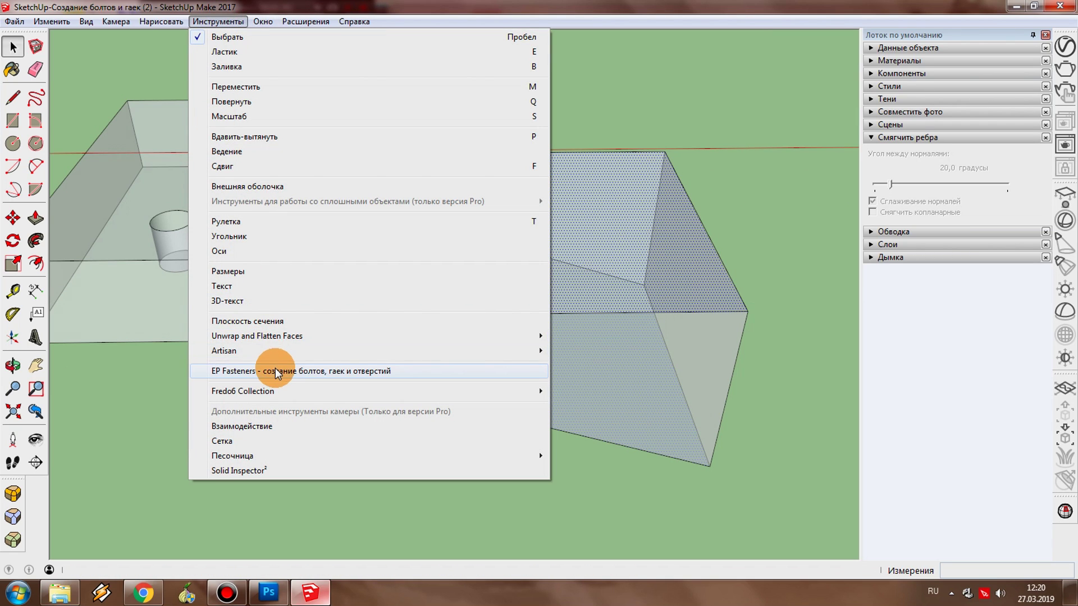
- Drill a plain hole into the sloped block's face and inspect it from below
left_click(275, 370)
left_click(356, 326)
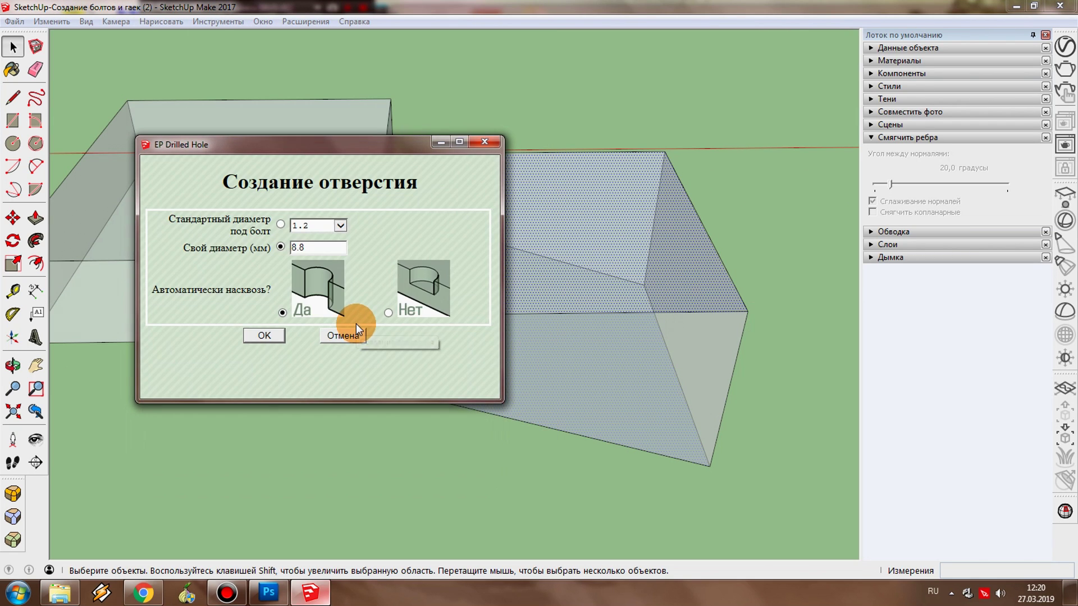
left_click(271, 335)
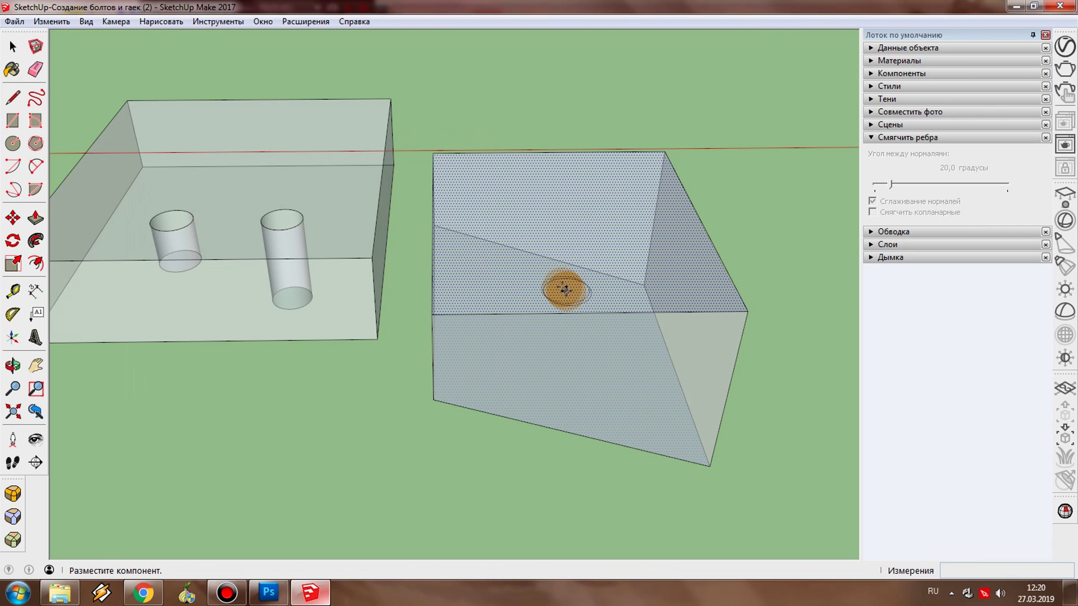
left_click(553, 271)
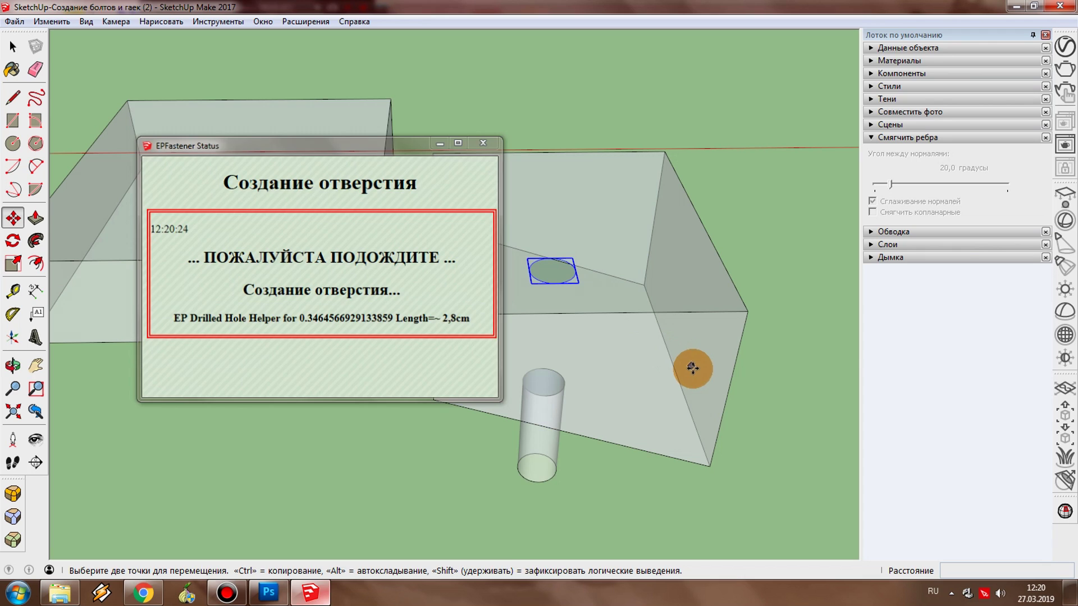
mouse_move(695, 375)
middle_mouse_down()
mouse_move(631, 385)
mouse_move(676, 132)
middle_mouse_up()
mouse_move(655, 176)
middle_mouse_down()
mouse_move(571, 228)
mouse_move(512, 236)
mouse_move(408, 179)
mouse_move(385, 152)
mouse_move(686, 259)
mouse_move(691, 449)
mouse_move(676, 423)
mouse_move(647, 441)
mouse_move(675, 372)
mouse_move(609, 373)
mouse_move(478, 219)
middle_mouse_up()
- Window-select the whole sloped block and delete it
key("space")
left_click_drag(457, 179, 729, 508)
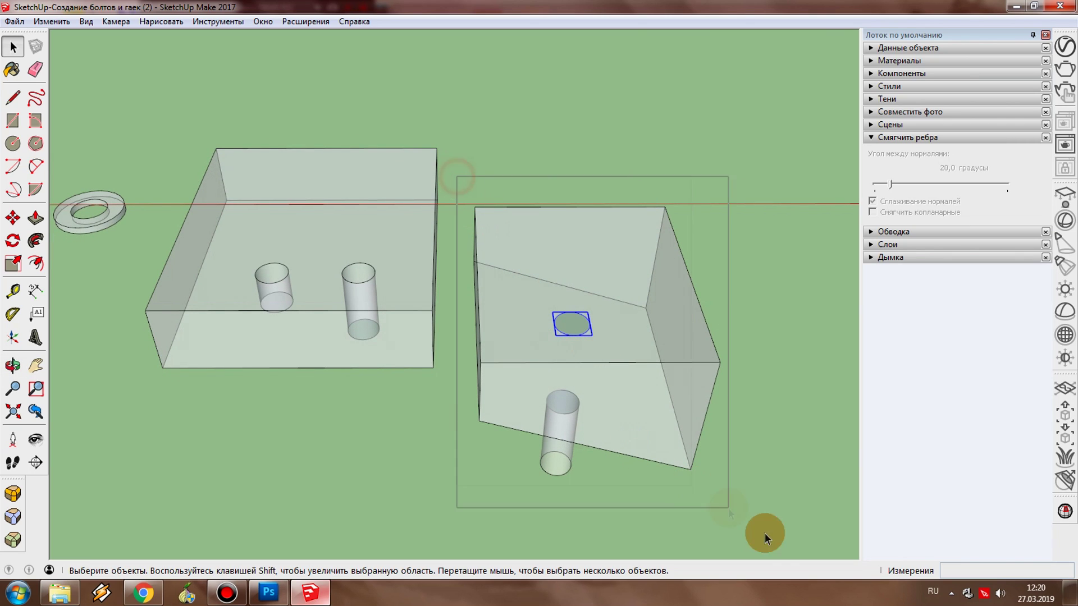
key("Delete")
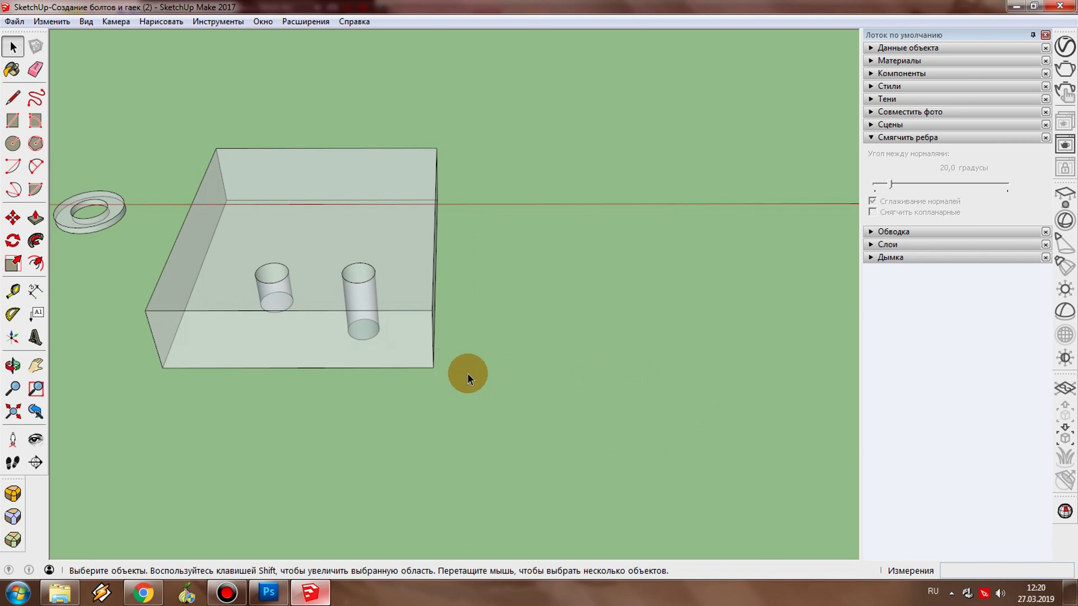
mouse_move(250, 223)
middle_mouse_down()
mouse_move(472, 330)
mouse_move(457, 372)
mouse_move(397, 409)
mouse_move(50, 362)
mouse_move(372, 325)
mouse_move(433, 380)
mouse_move(361, 250)
mouse_move(378, 174)
mouse_move(377, 244)
mouse_move(328, 381)
mouse_move(515, 384)
mouse_move(500, 414)
middle_mouse_up()
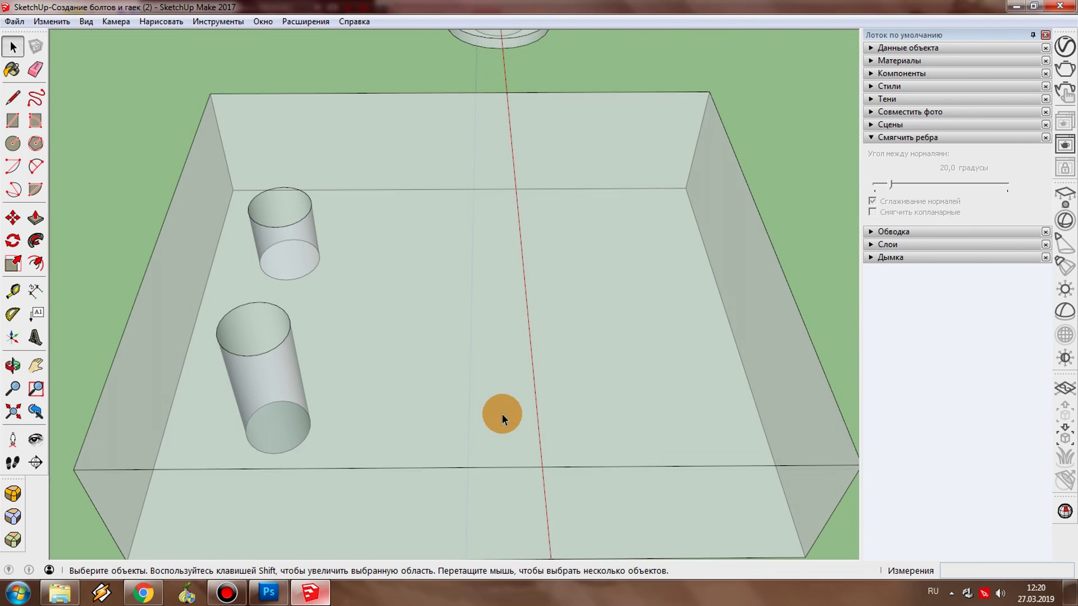
- Configure an M8 tapped hole with normal thread density, fixed depth of 10 mm
left_click(234, 22)
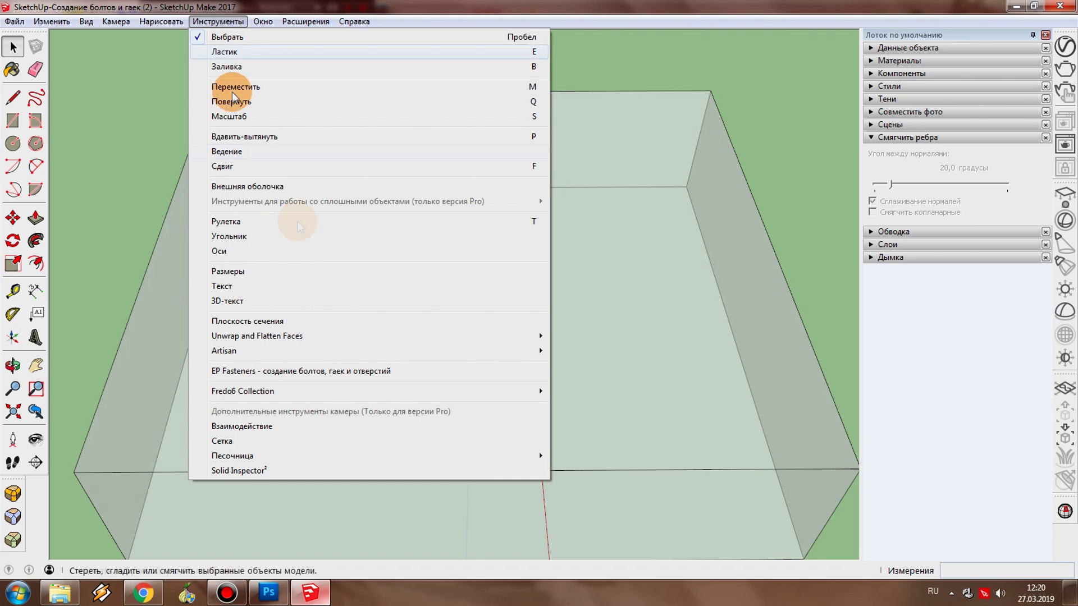
left_click(332, 375)
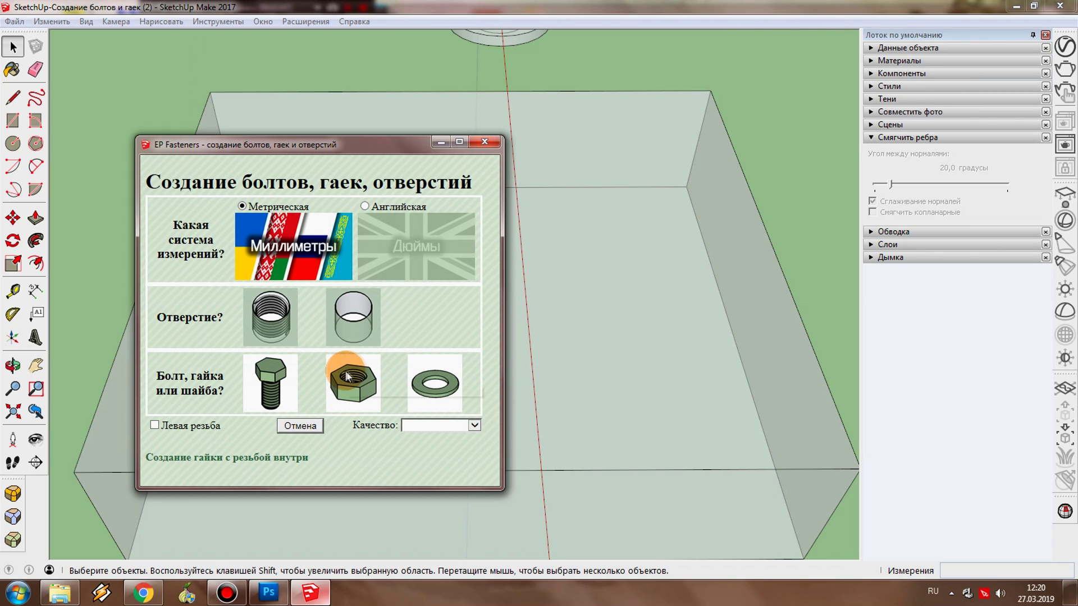
left_click(284, 316)
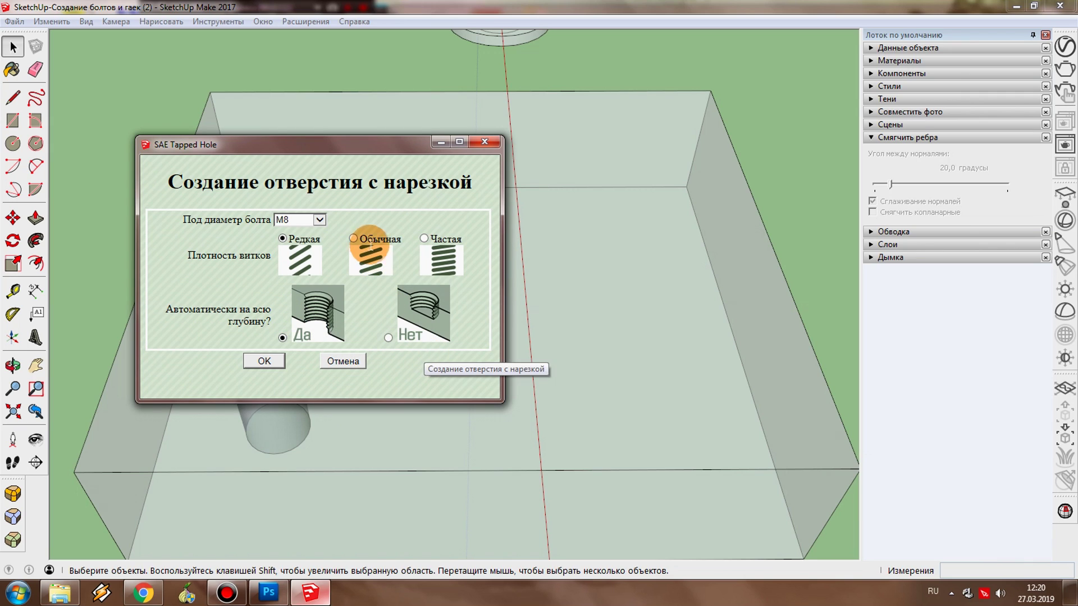
left_click(354, 238)
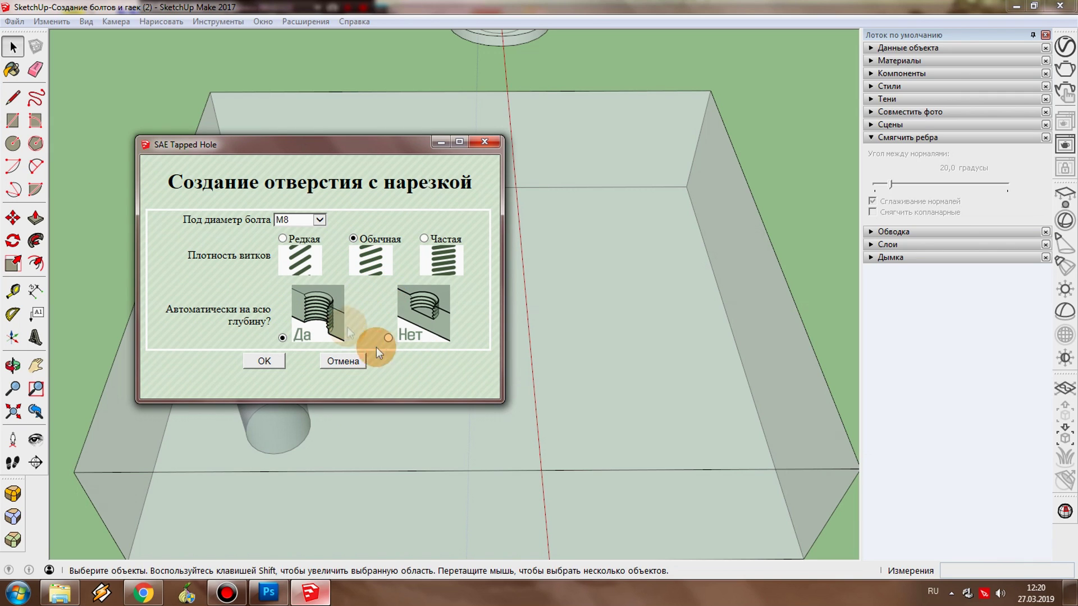
left_click(389, 338)
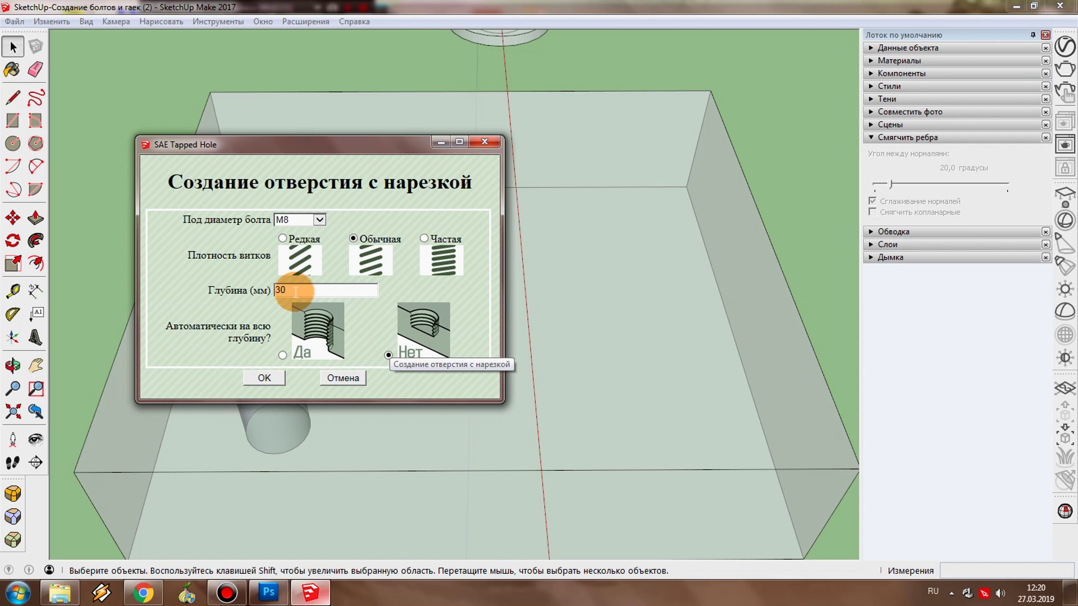
type("10")
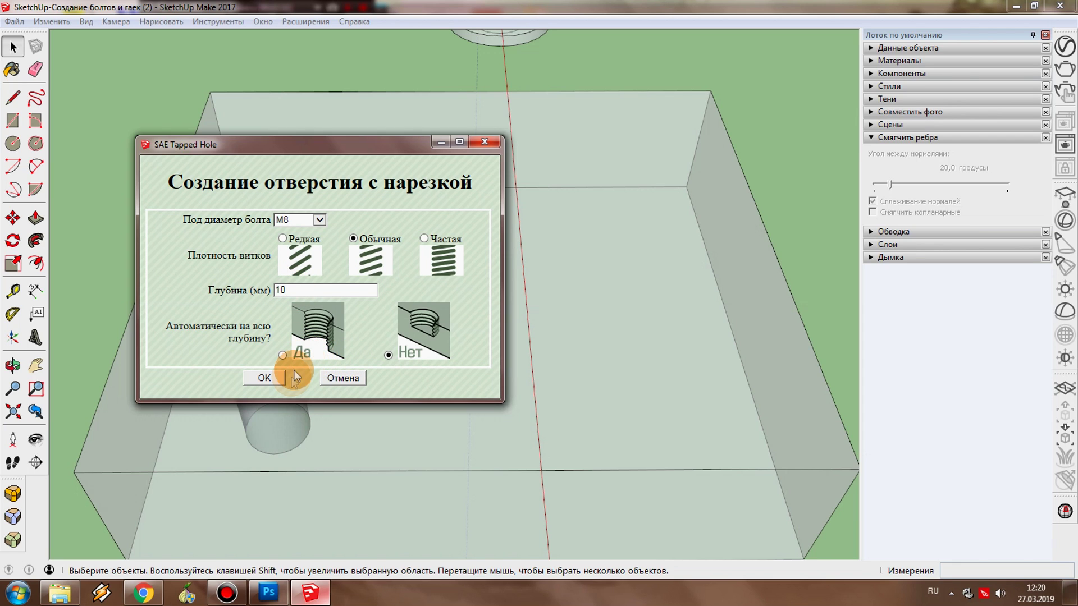
left_click(268, 379)
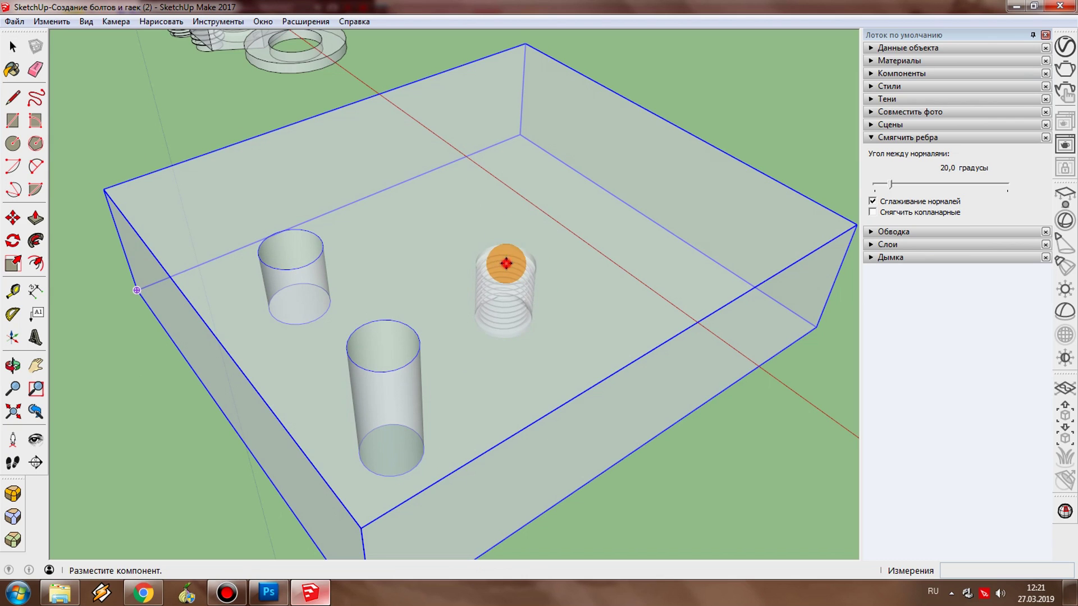
- Place the M8 threaded hole in the block, then select all and explode it
left_click(502, 261)
key("space")
scroll(541, 299, "up", 2)
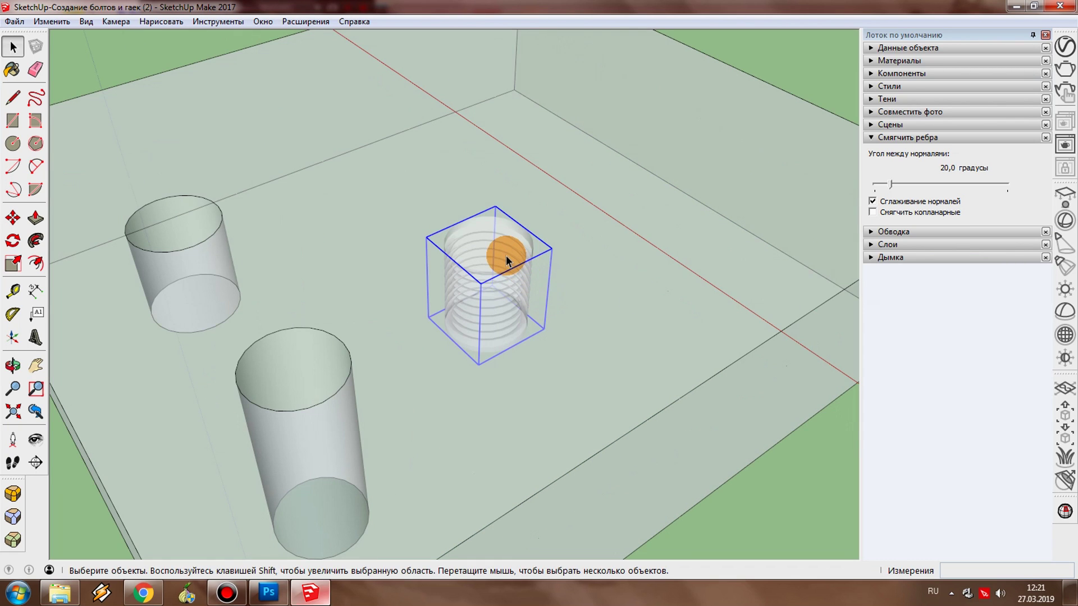
key("ctrl+a")
right_click(574, 213)
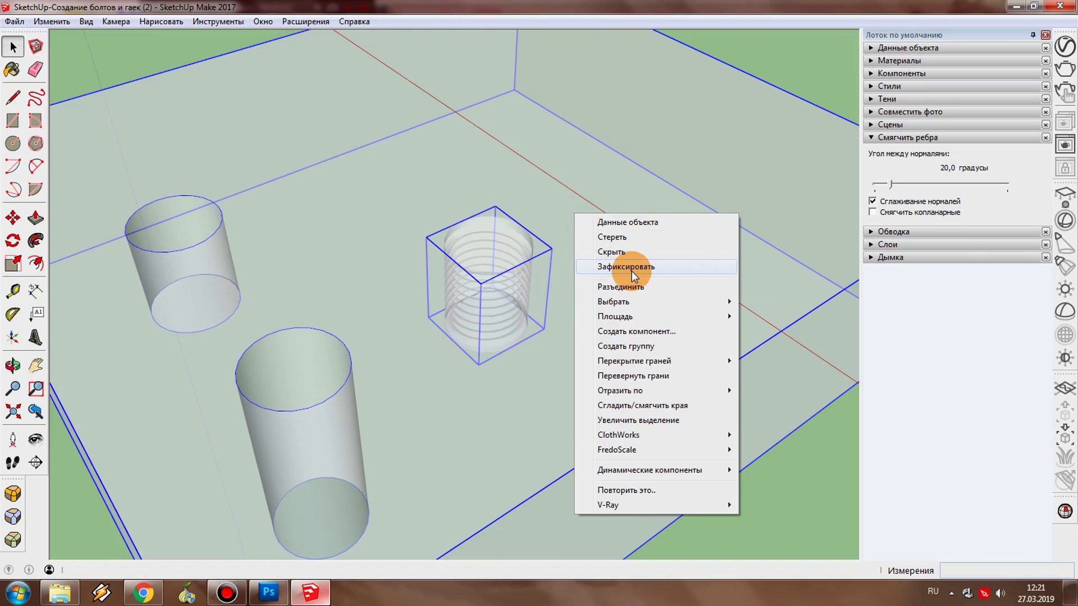
left_click(625, 287)
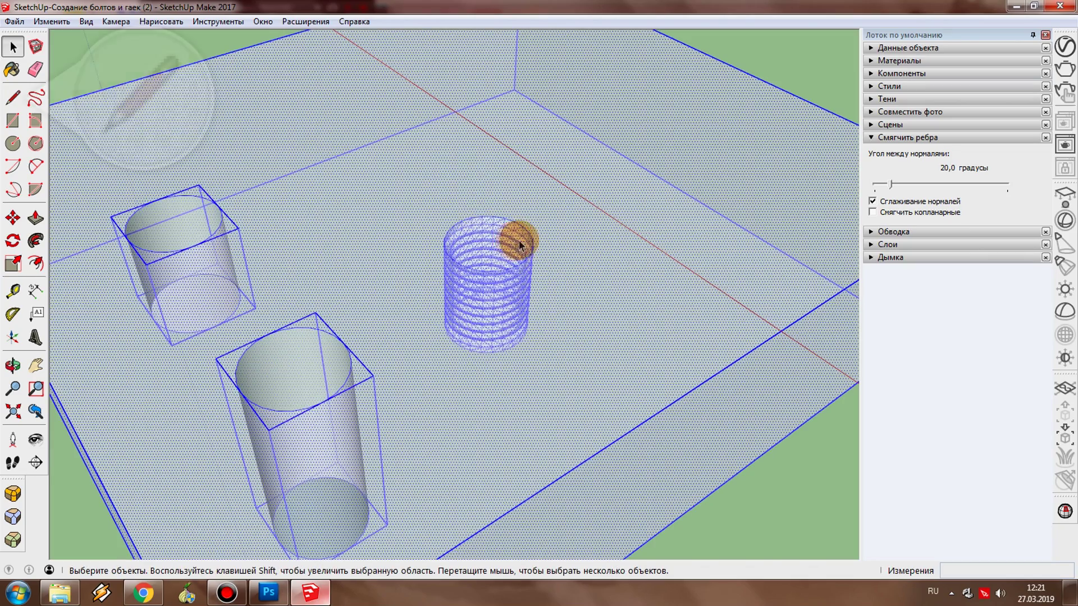
scroll(506, 236, "up", 3)
mouse_move(506, 236)
middle_mouse_down()
mouse_move(633, 397)
mouse_move(655, 299)
middle_mouse_up()
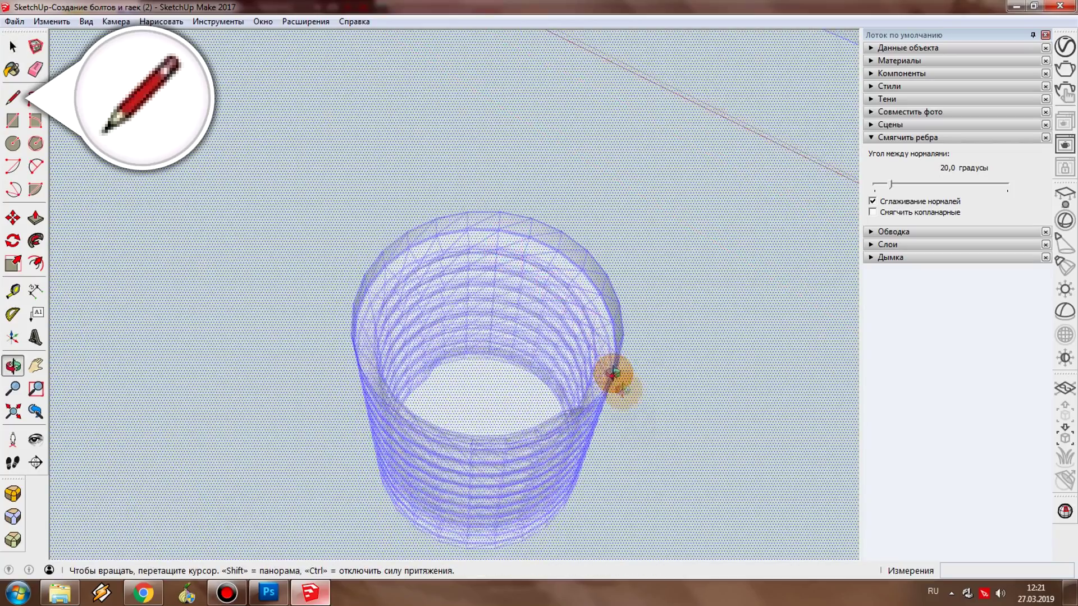
scroll(575, 260, "up", 3)
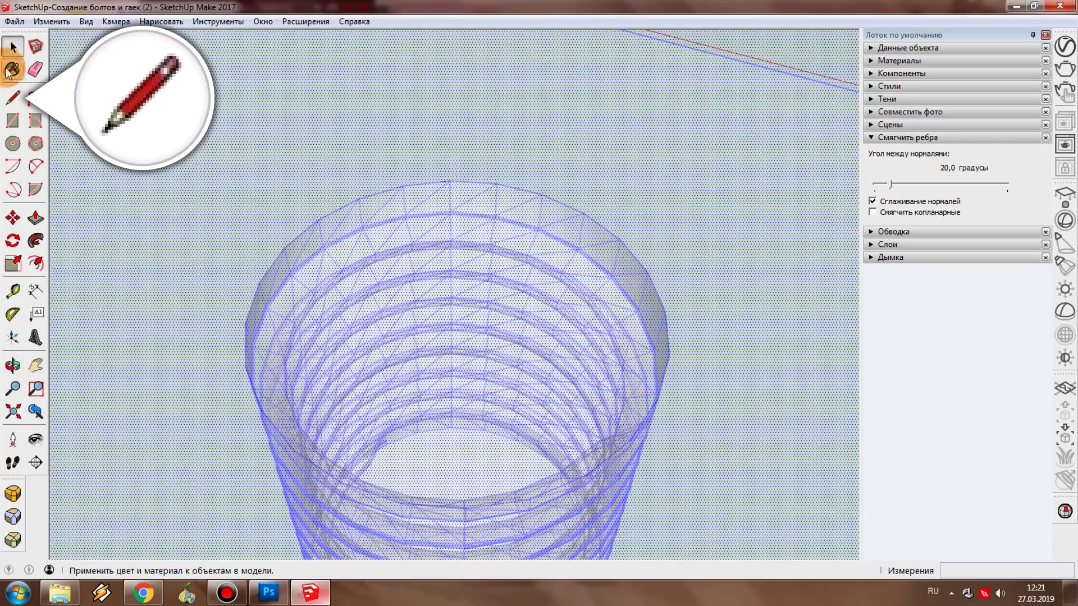
- Draw a closing line at the hole's top and delete the cap face over the thread
left_click(497, 183)
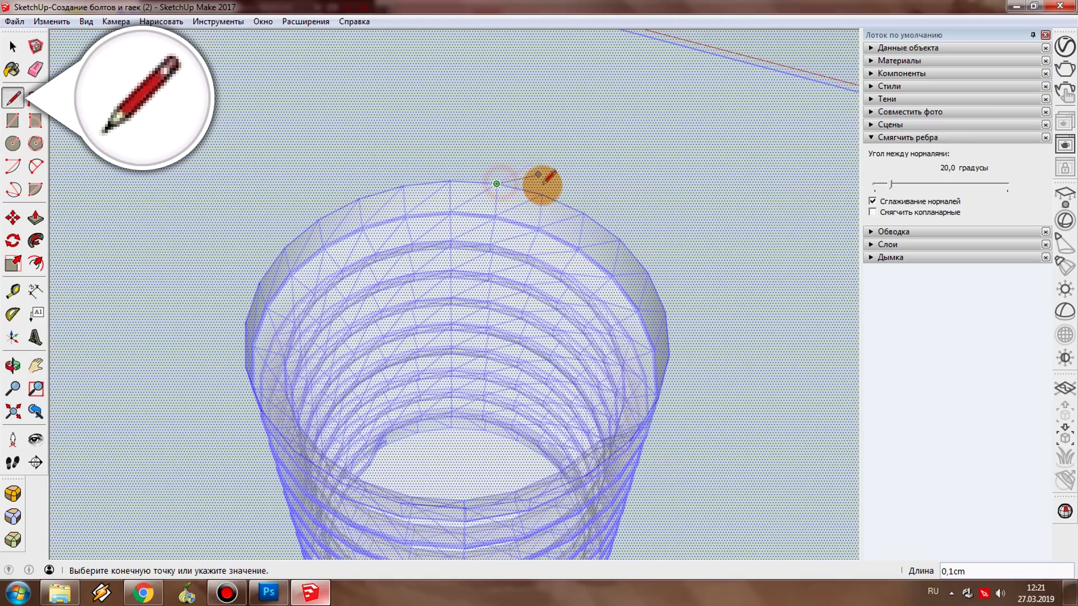
left_click(541, 194)
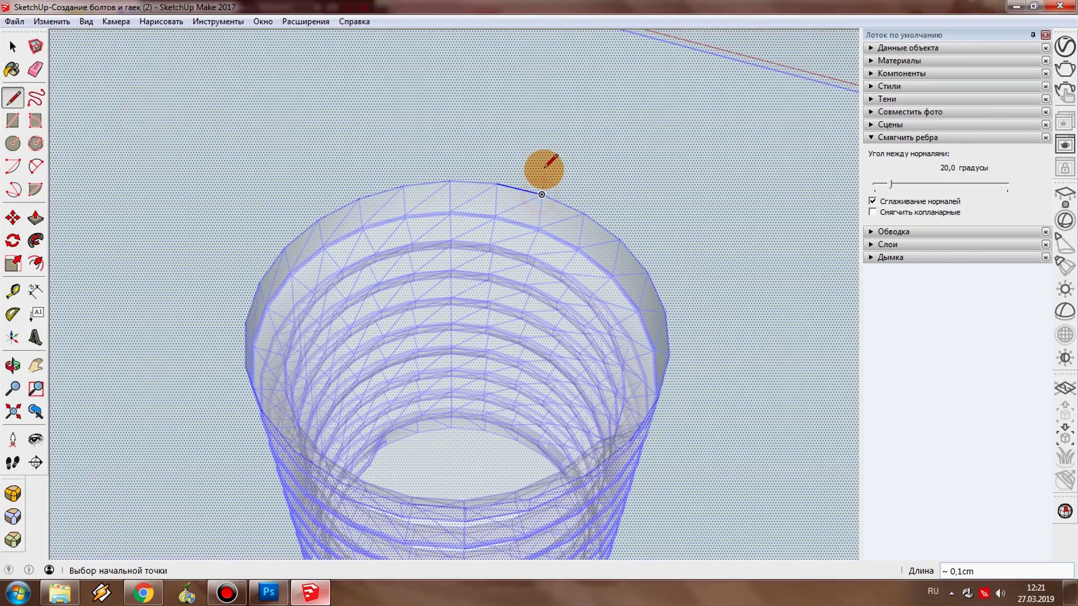
key("space")
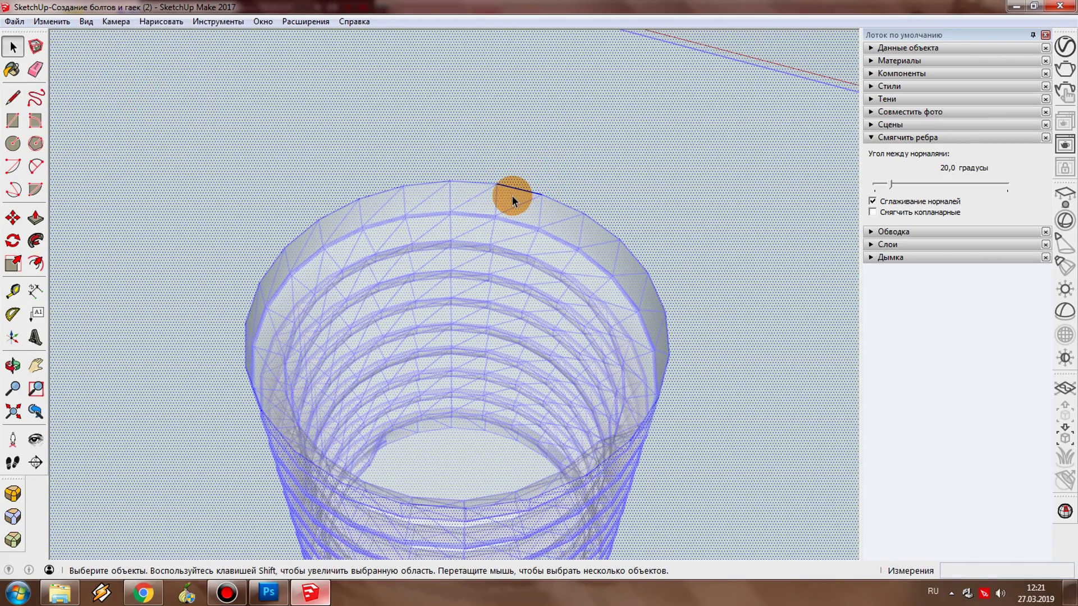
left_click(512, 196)
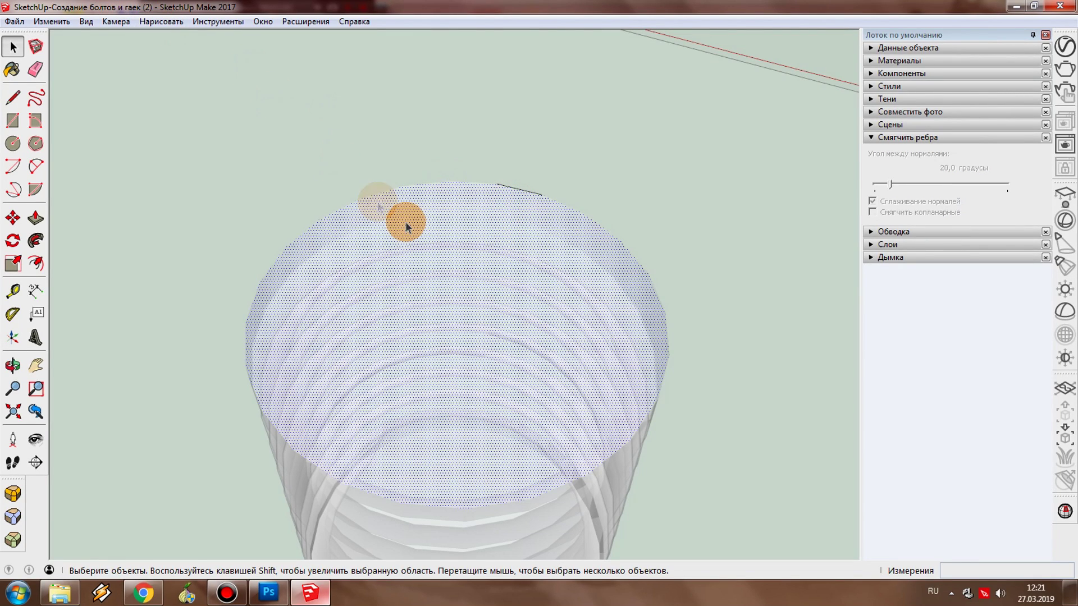
key("Delete")
middle_click_drag(453, 240, 489, 236)
left_click(78, 22)
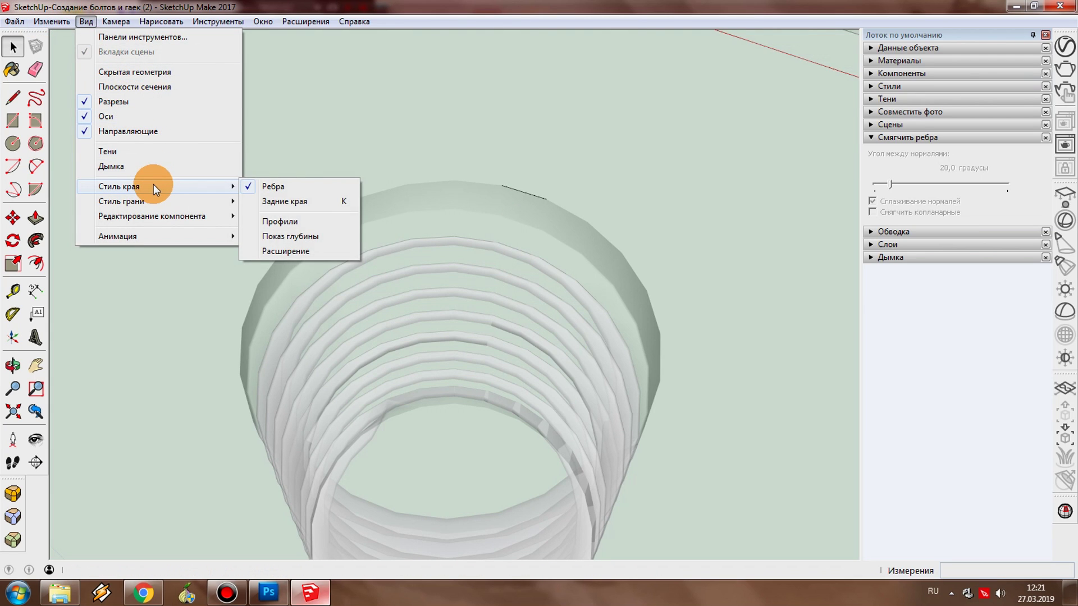
mouse_move(121, 201)
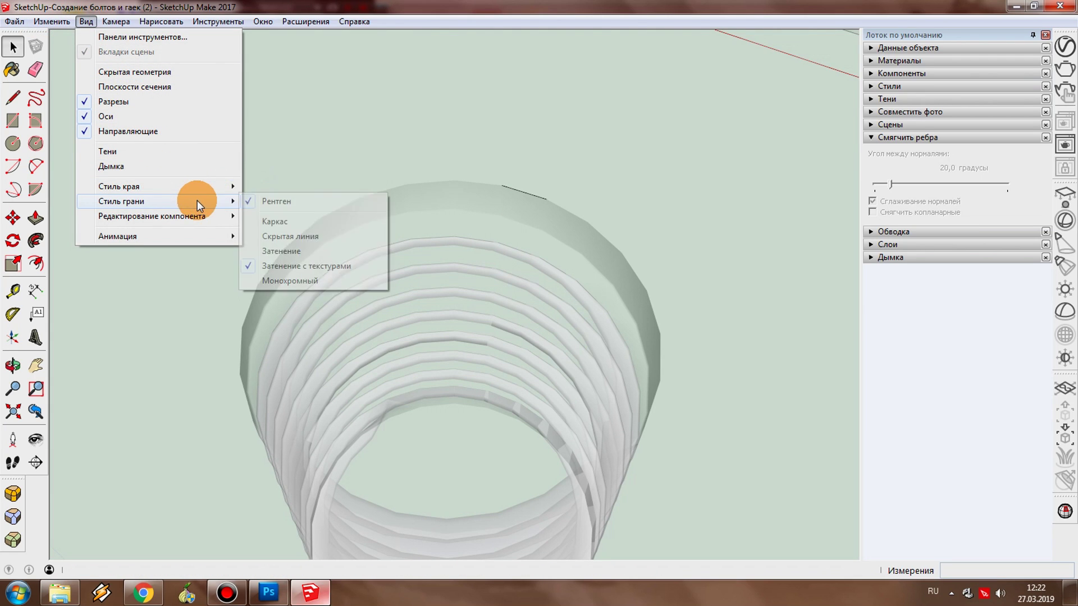
- Turn off X-ray face style and select the threaded hole's connected geometry
left_click(282, 202)
middle_click_drag(681, 361, 581, 284)
scroll(582, 285, "down", 5)
mouse_move(645, 309)
middle_mouse_down()
mouse_move(297, 198)
mouse_move(374, 440)
mouse_move(375, 543)
mouse_move(356, 288)
mouse_move(57, 221)
middle_mouse_up()
mouse_move(180, 252)
middle_mouse_down()
mouse_move(378, 352)
mouse_move(514, 471)
mouse_move(552, 420)
mouse_move(462, 427)
mouse_move(487, 381)
middle_mouse_up()
triple_click(491, 309)
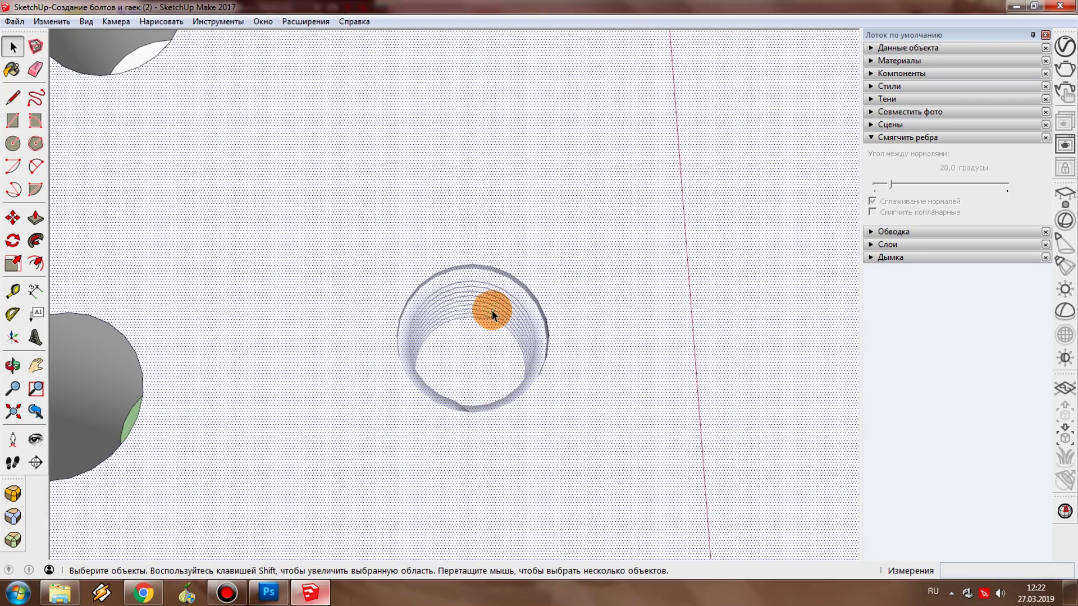
- Show hidden geometry, window-select the threaded ring, and unhide it
left_click(86, 22)
left_click(111, 72)
left_click_drag(353, 235, 613, 469)
scroll(505, 314, "up", 5)
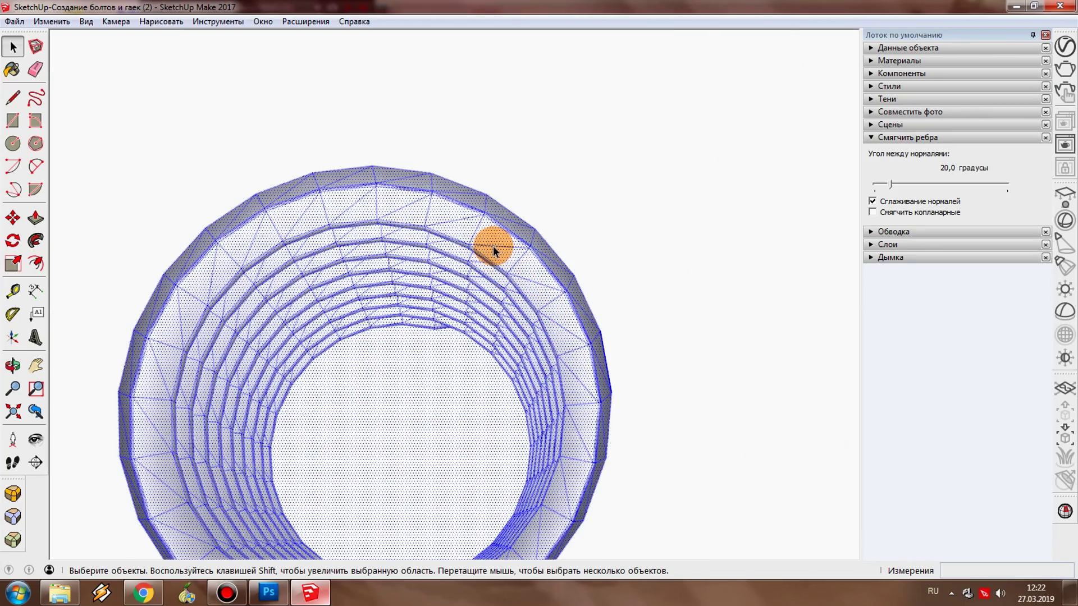
right_click(493, 247)
left_click(540, 287)
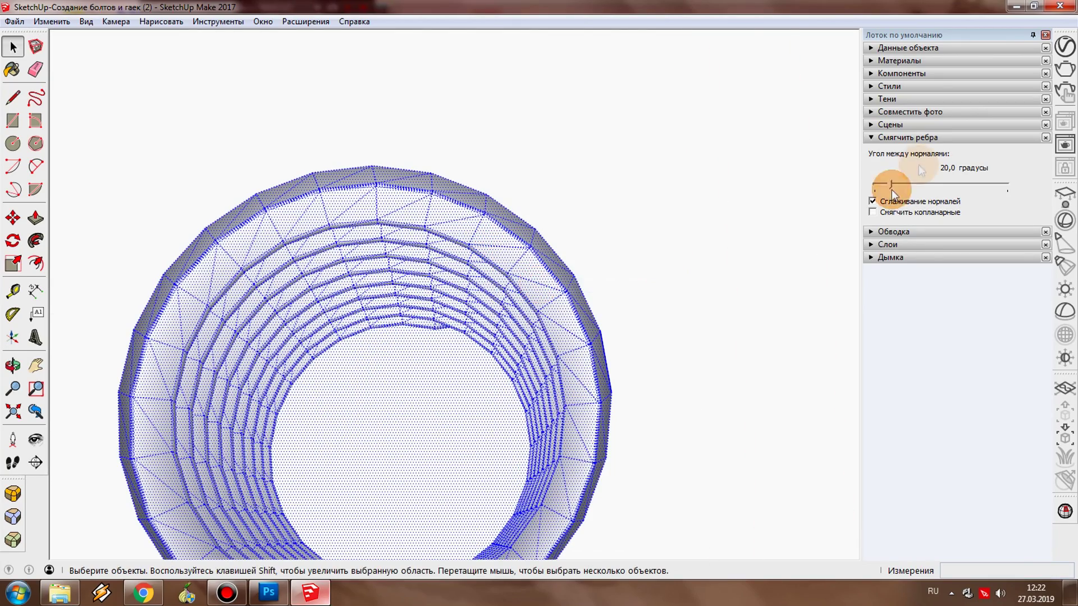
- Soften the ring's edges at 41.1° including coplanar faces, then hide hidden geometry again
left_click_drag(892, 187, 905, 184)
left_click(873, 212)
mouse_move(470, 420)
middle_mouse_down()
mouse_move(477, 313)
mouse_move(152, 52)
middle_mouse_up()
left_click(93, 23)
left_click(115, 69)
- Orbit around the block and underside to check the smoothed thread
mouse_move(517, 308)
middle_mouse_down()
mouse_move(650, 378)
mouse_move(638, 311)
middle_mouse_up()
mouse_move(440, 320)
middle_mouse_down()
mouse_move(529, 472)
mouse_move(436, 362)
mouse_move(291, 345)
mouse_move(428, 457)
mouse_move(515, 168)
mouse_move(558, 315)
mouse_move(717, 344)
mouse_move(580, 332)
mouse_move(590, 363)
mouse_move(535, 56)
middle_mouse_up()
scroll(444, 359, "down", 3)
left_click(616, 315)
mouse_move(561, 180)
middle_mouse_down()
mouse_move(565, 472)
mouse_move(440, 275)
mouse_move(454, 239)
middle_mouse_up()
left_click(359, 115)
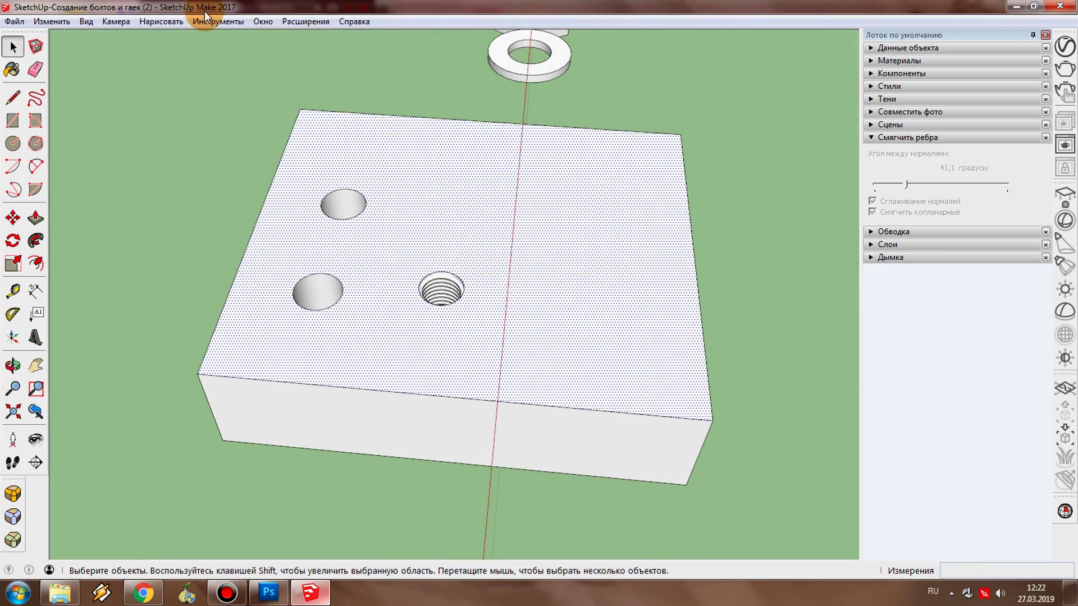
- Create a full-depth M8 tapped hole and place it in front of the first one
left_click(217, 21)
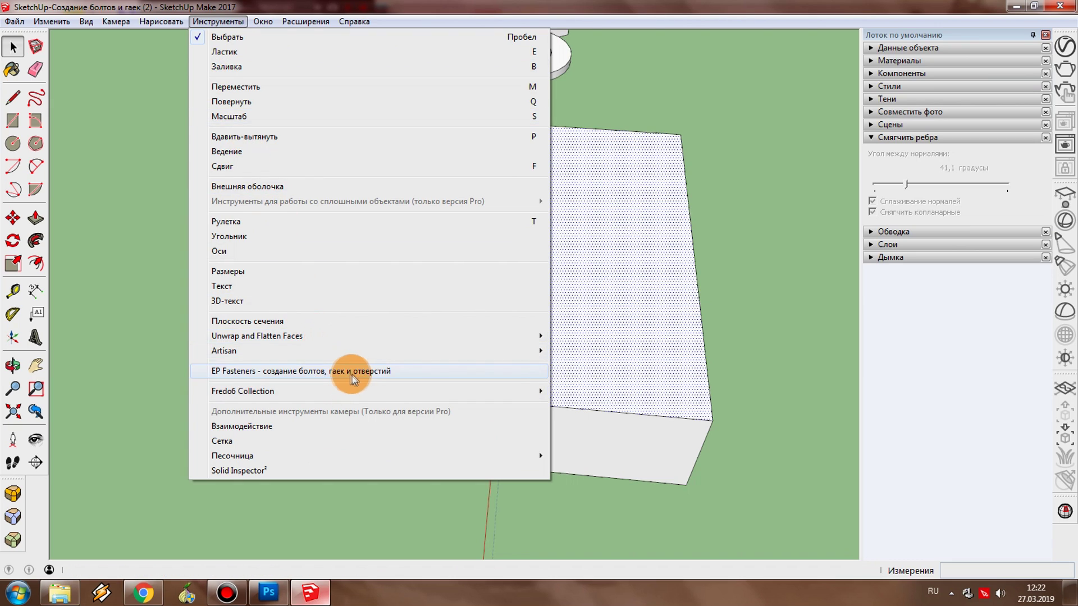
left_click(352, 373)
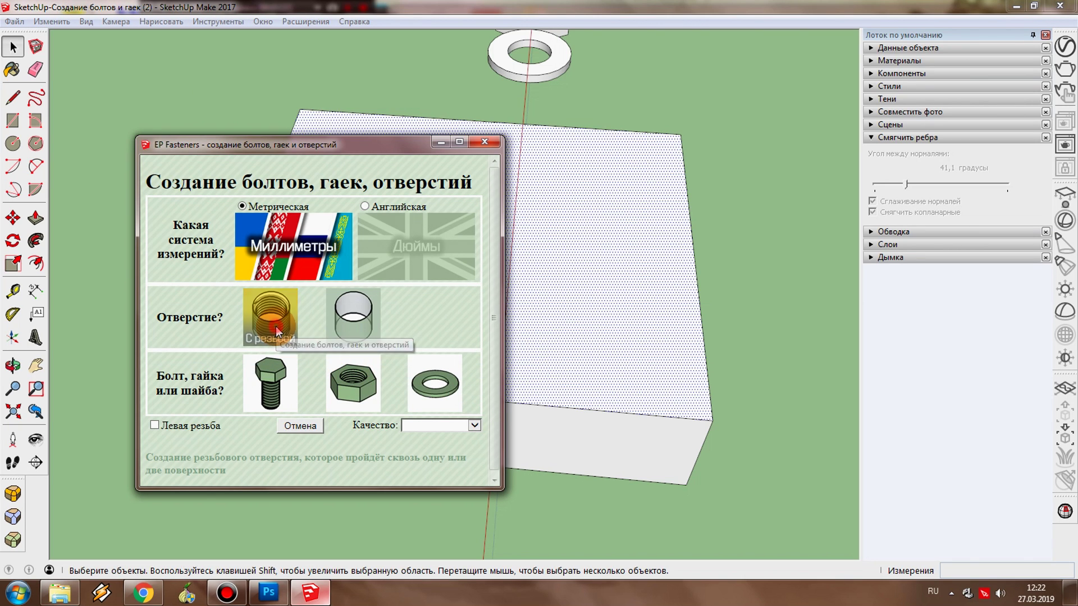
left_click(275, 329)
left_click(365, 297)
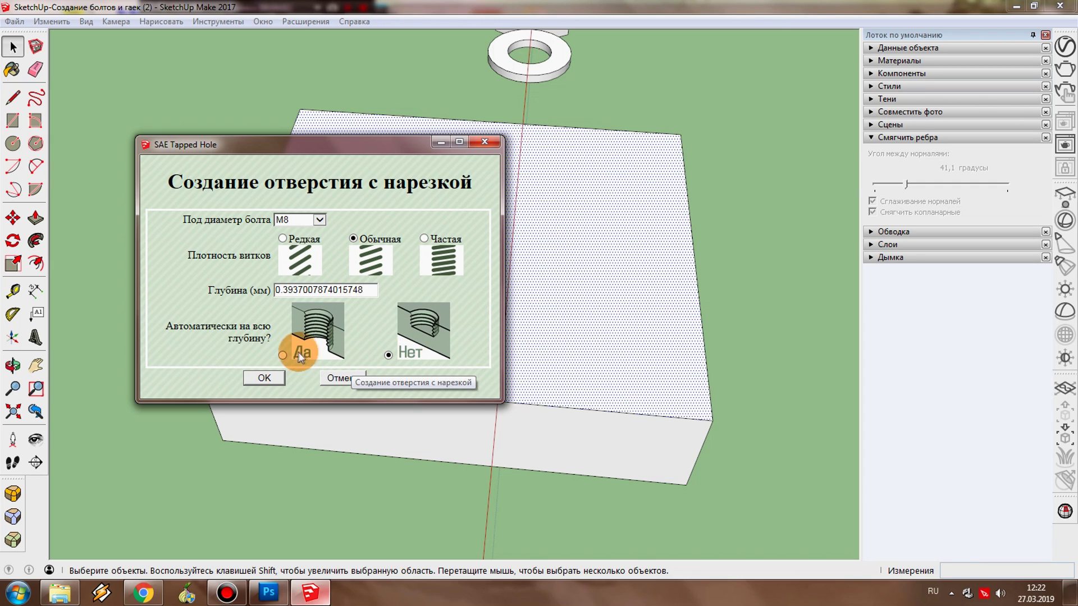
left_click(283, 354)
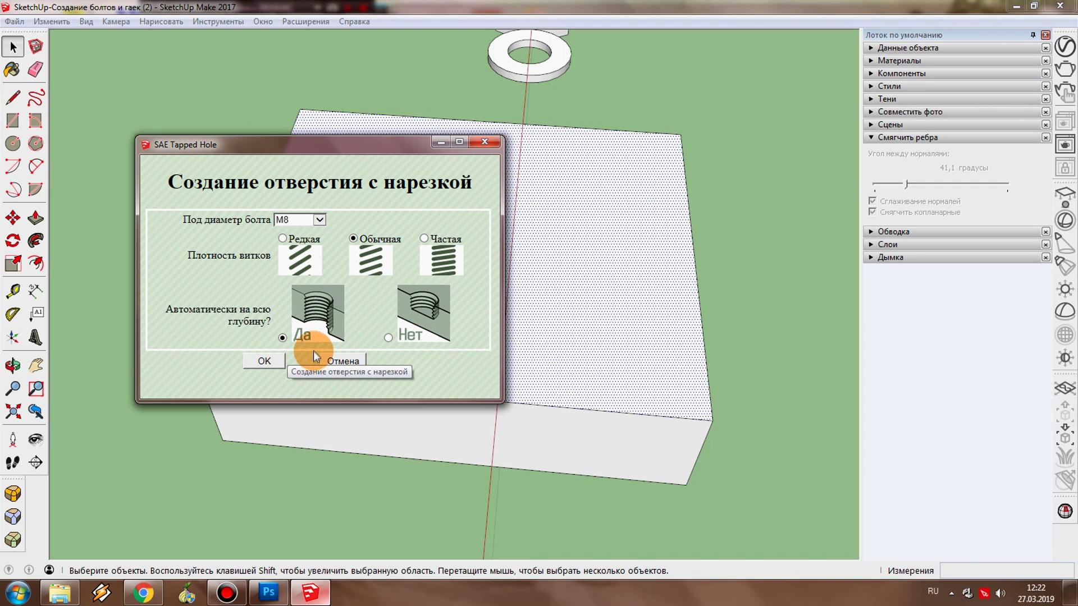
left_click(266, 361)
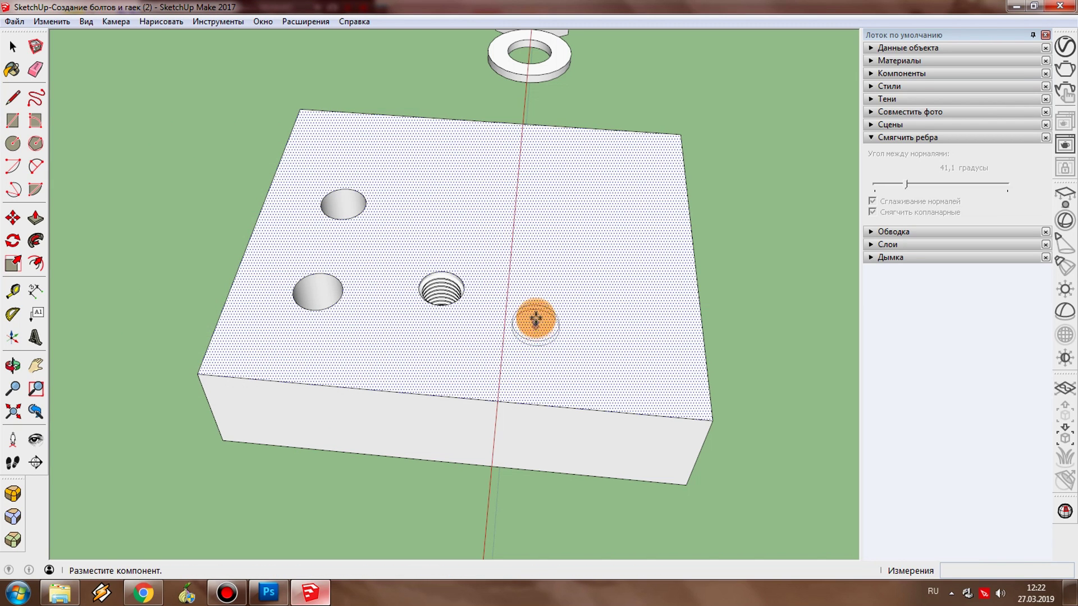
left_click(374, 341)
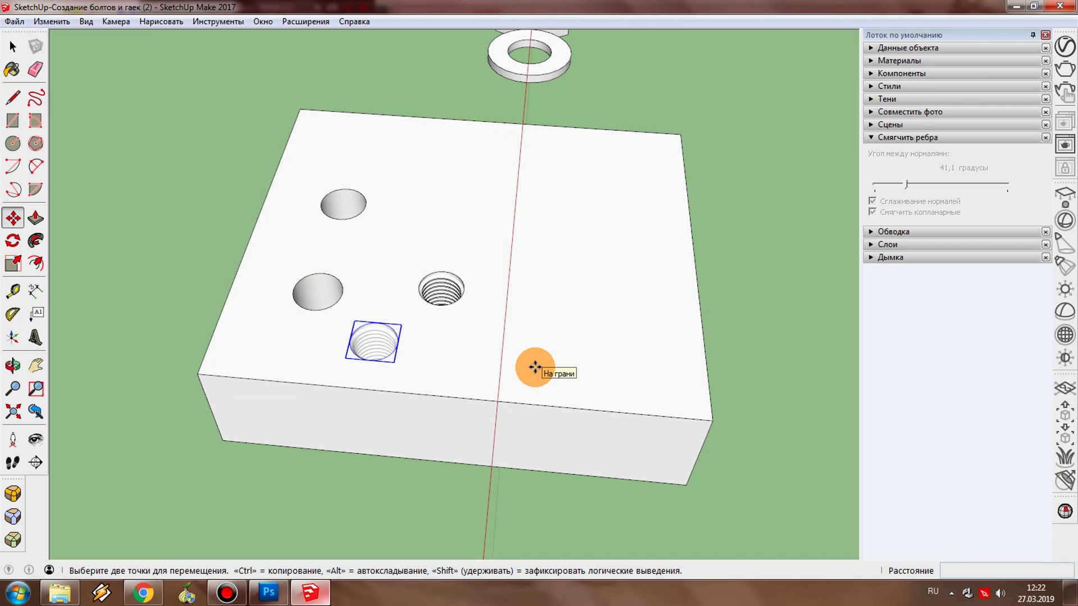
scroll(382, 365, "up", 3)
scroll(371, 359, "up", 5)
mouse_move(378, 354)
middle_mouse_down()
mouse_move(436, 501)
mouse_move(433, 331)
mouse_move(464, 53)
middle_mouse_up()
scroll(442, 332, "down", 3)
scroll(444, 331, "down", 3)
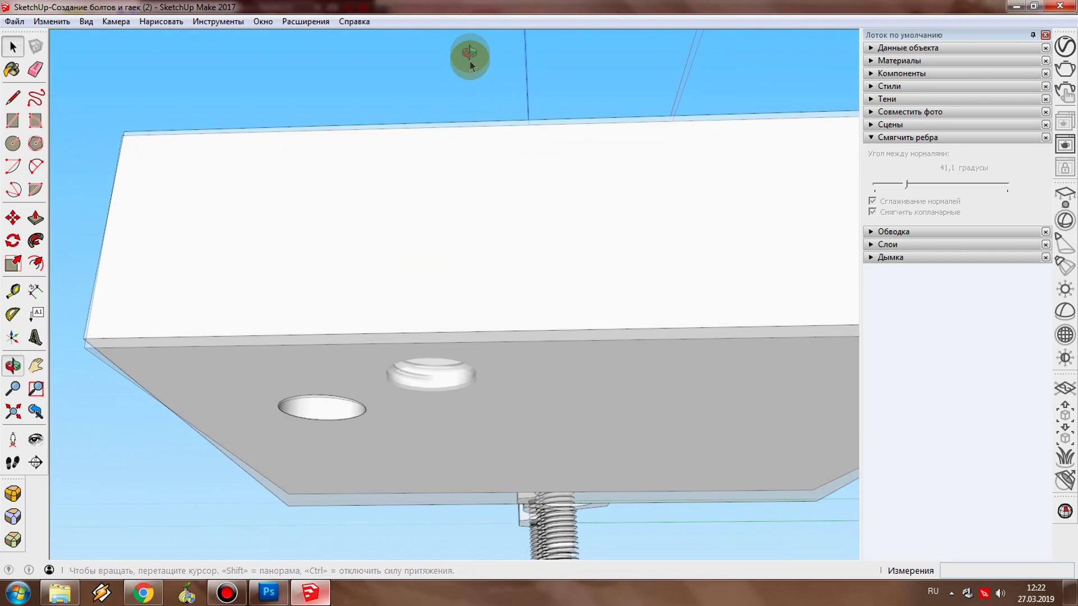
middle_click_drag(473, 331, 482, 162)
middle_click_drag(443, 340, 460, 502)
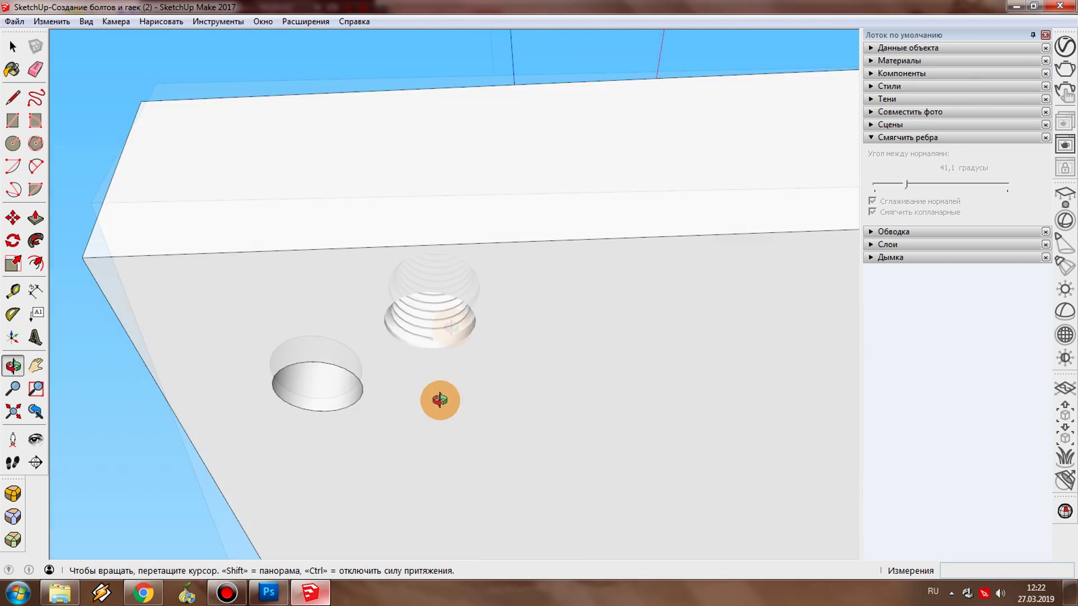
middle_click_drag(435, 434, 436, 377)
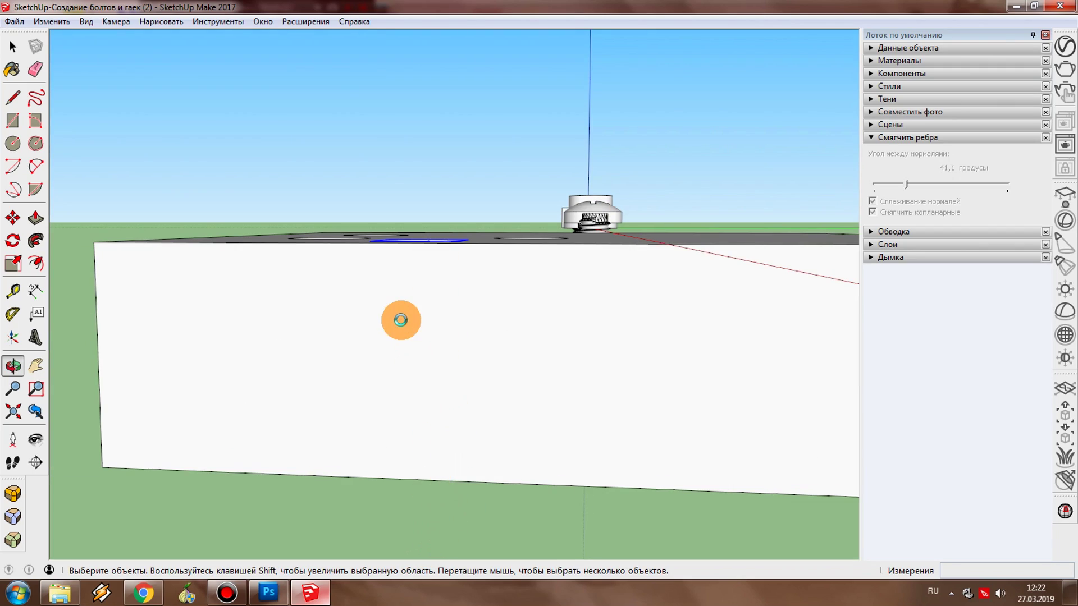